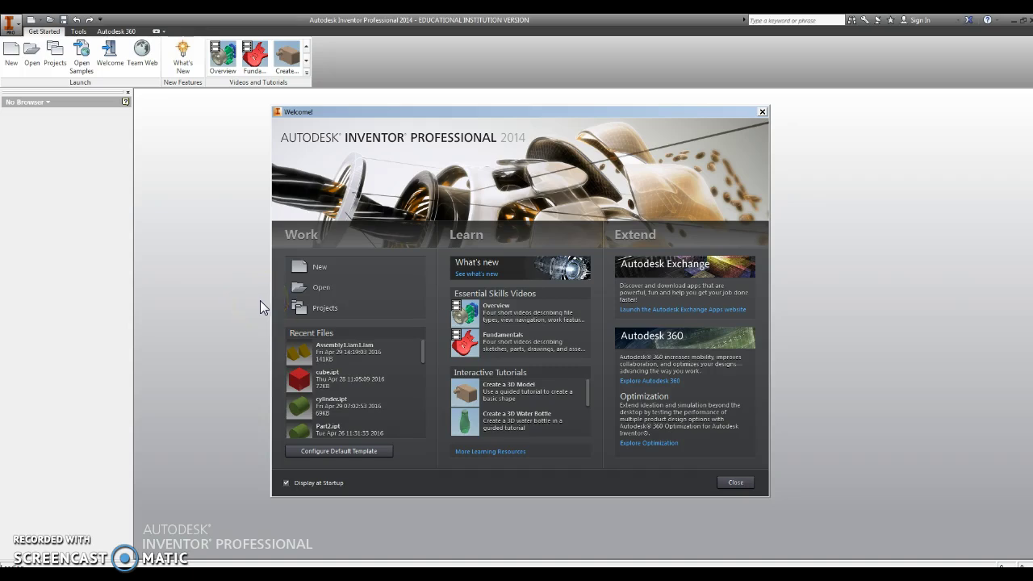
Create a new empty part, Part1, from the Standard.ipt inch template.
left_click(300, 274)
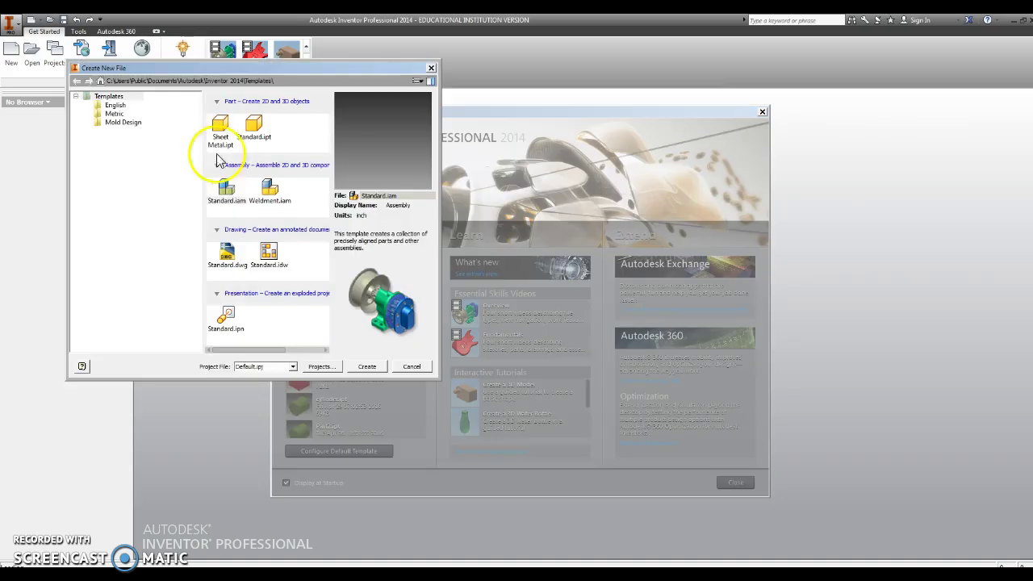
left_click(253, 125)
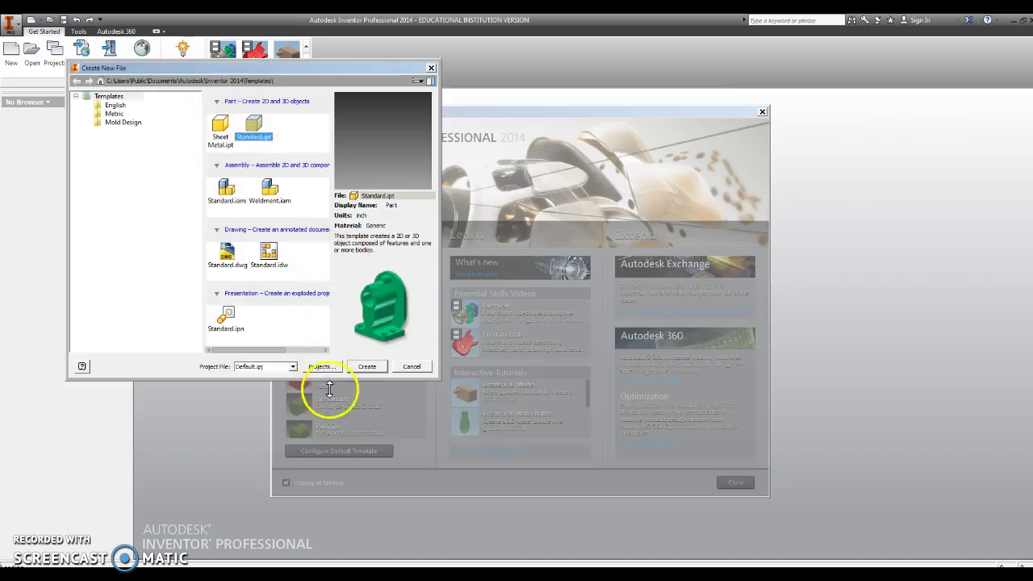
left_click(367, 366)
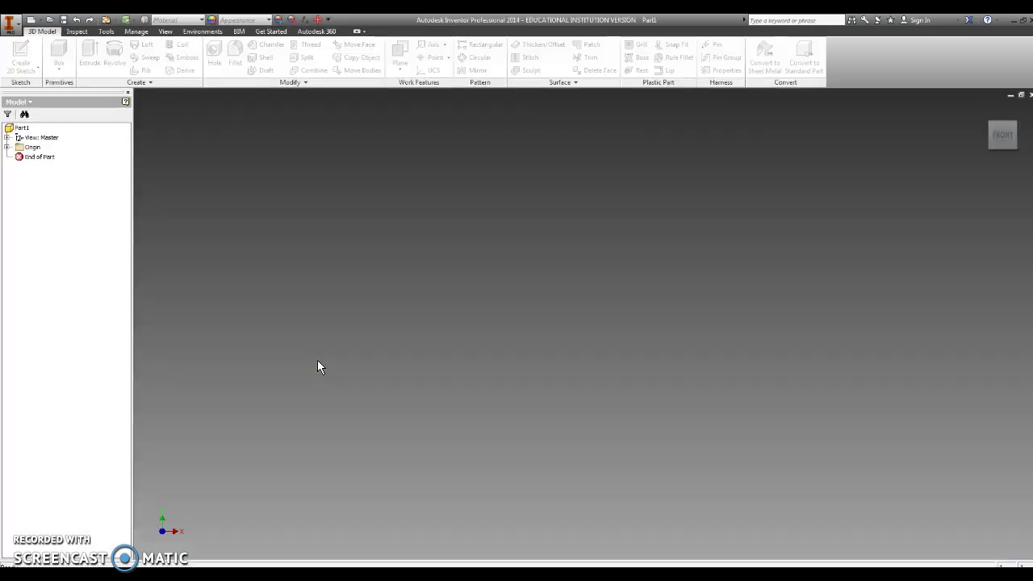
left_click(277, 377)
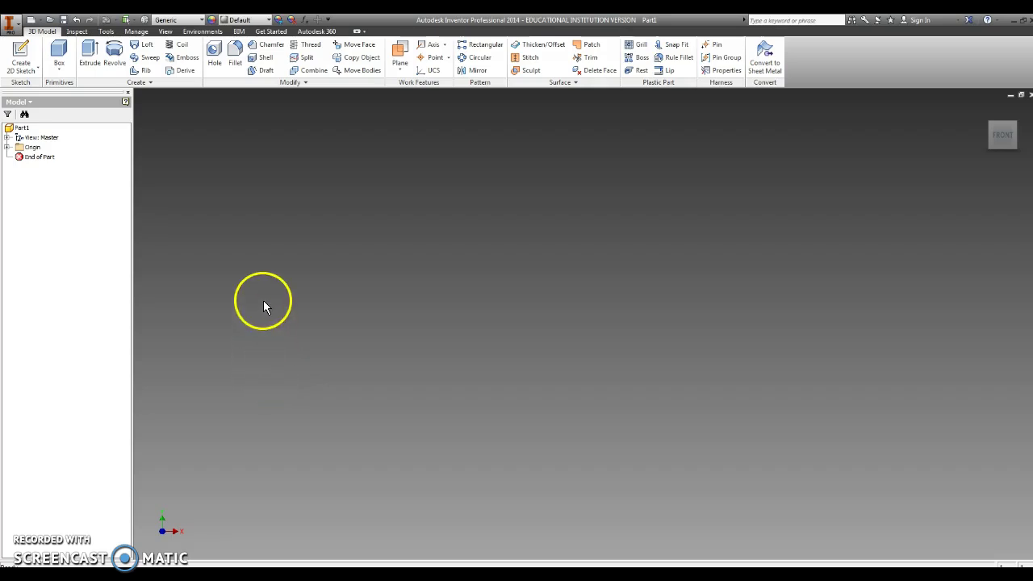
On an origin plane, sketch a 5 x 5 in rectangle from the origin and finish the sketch.
left_click(21, 53)
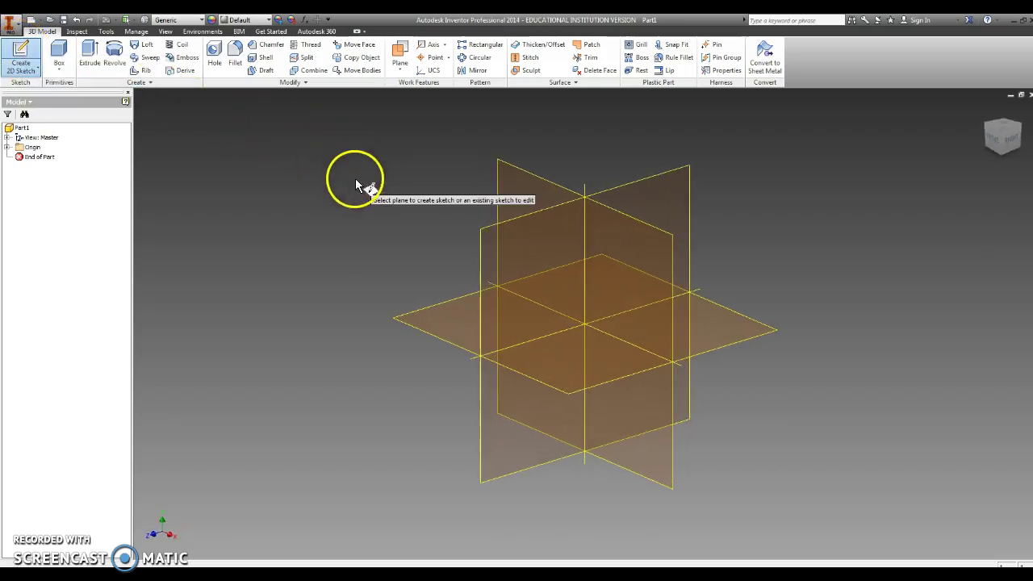
left_click(517, 190)
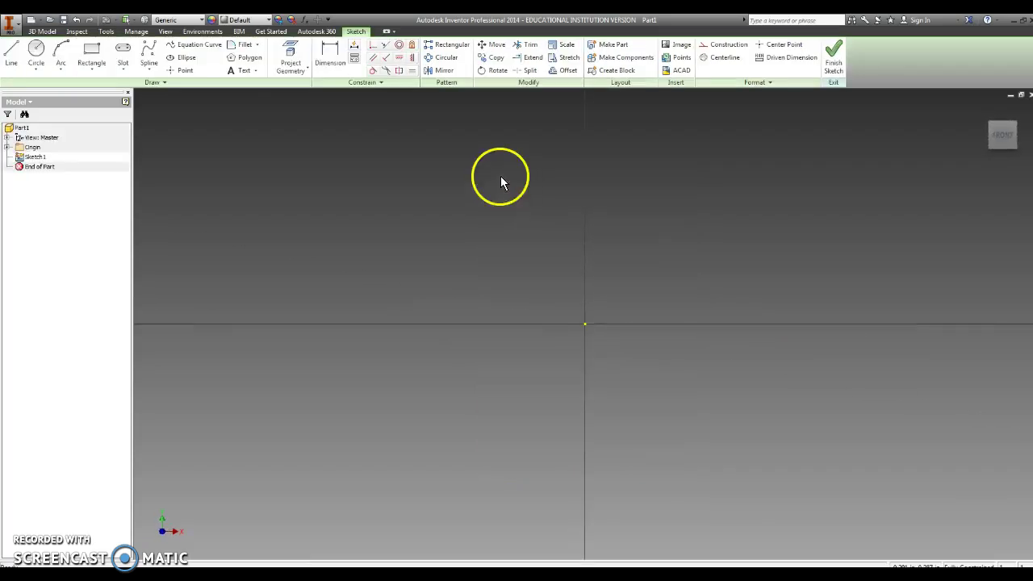
left_click(94, 53)
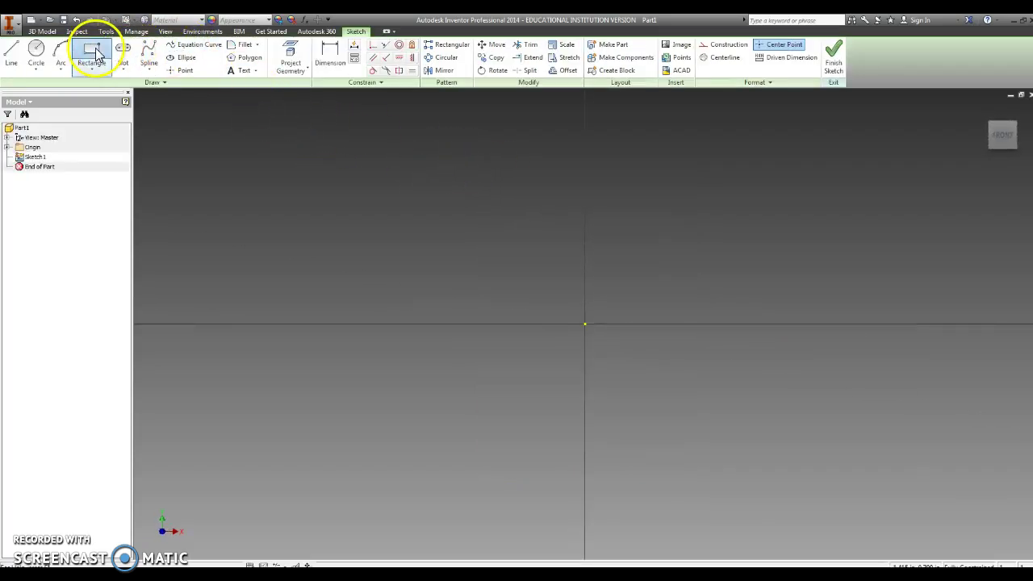
left_click(585, 324)
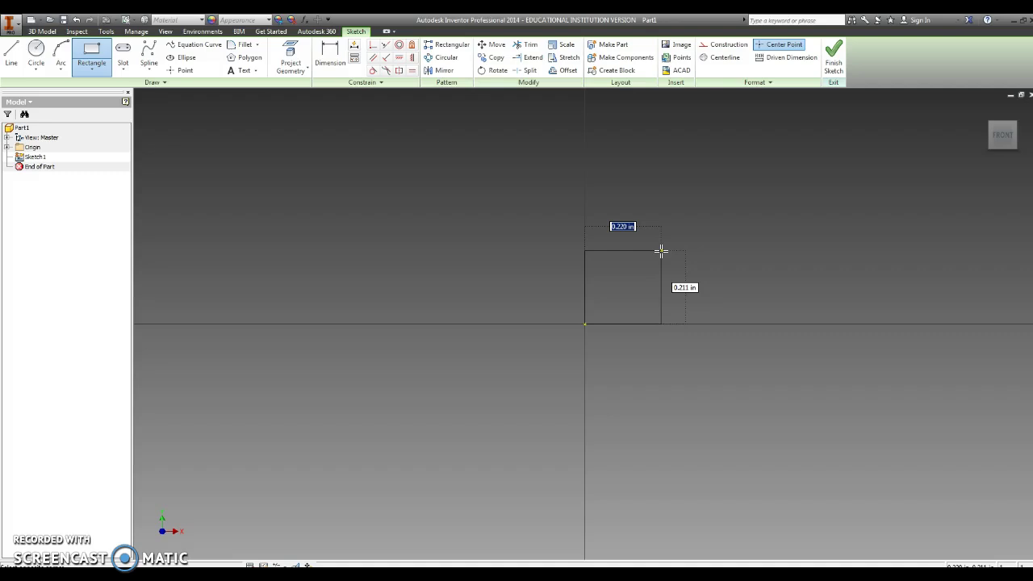
type("5")
key("Tab")
type("5")
left_click(735, 226)
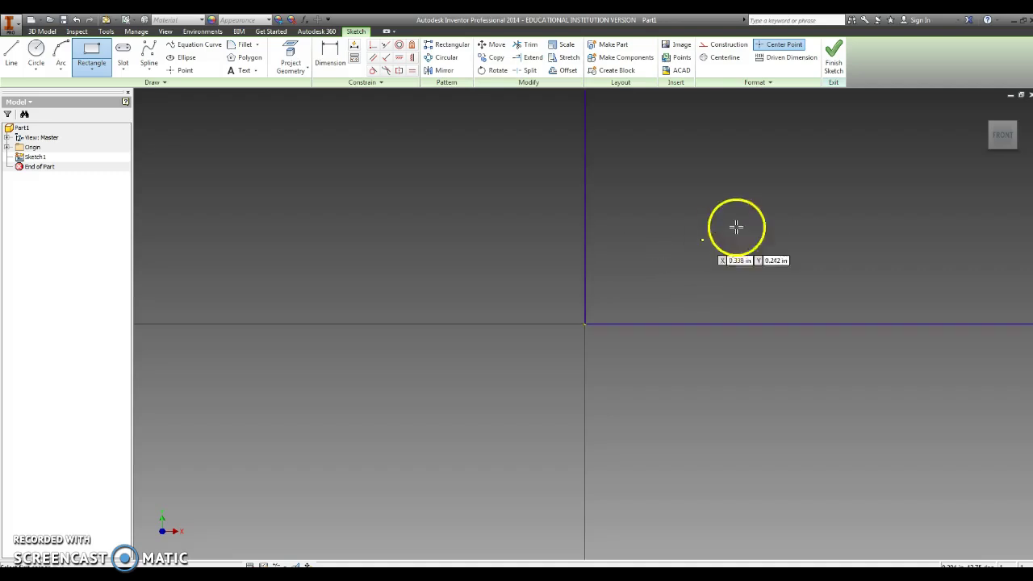
left_click(1003, 142)
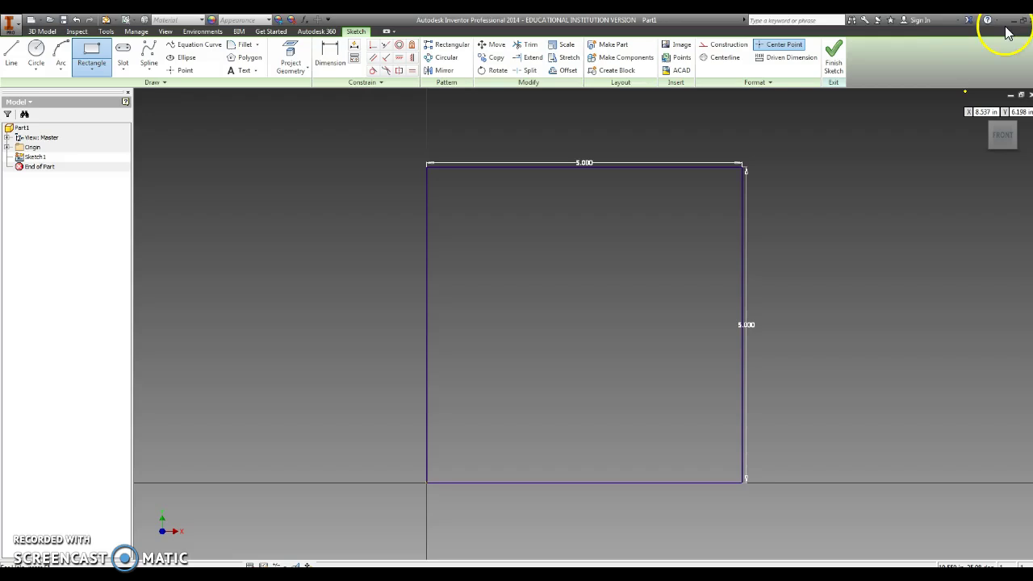
left_click(834, 53)
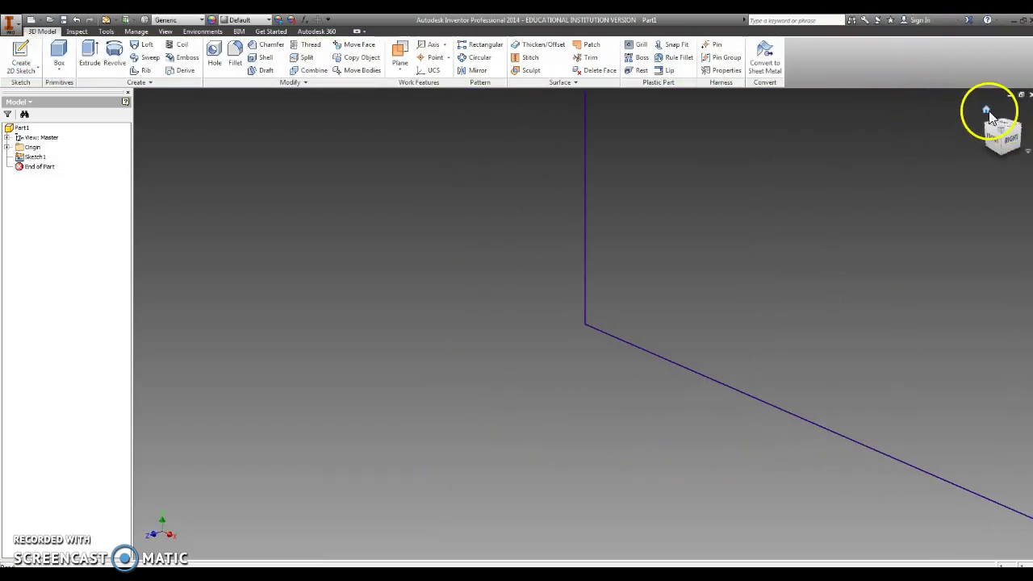
Extrude the 5 x 5 in square 3/4 in into a solid plate.
left_click(987, 109)
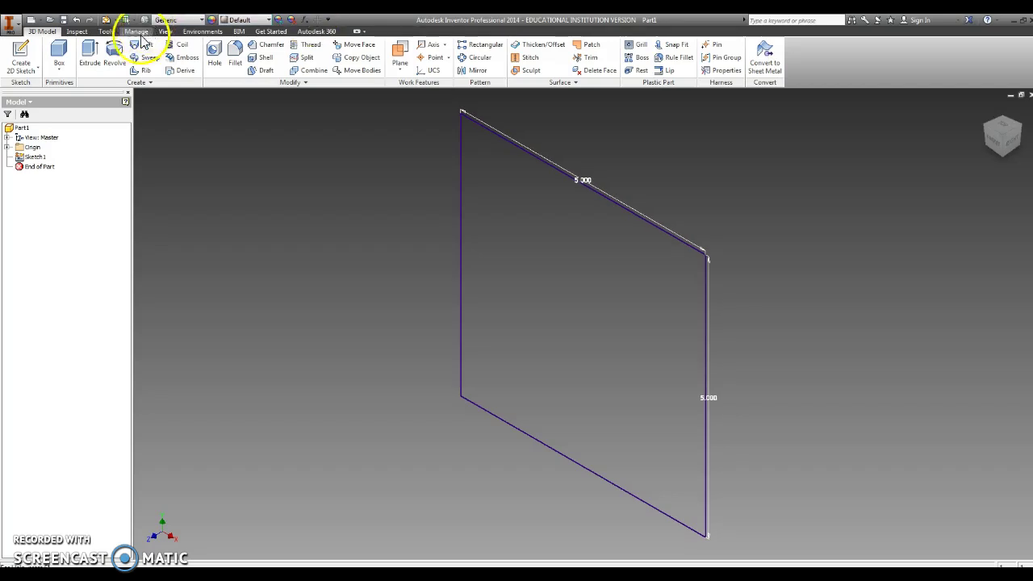
left_click(91, 54)
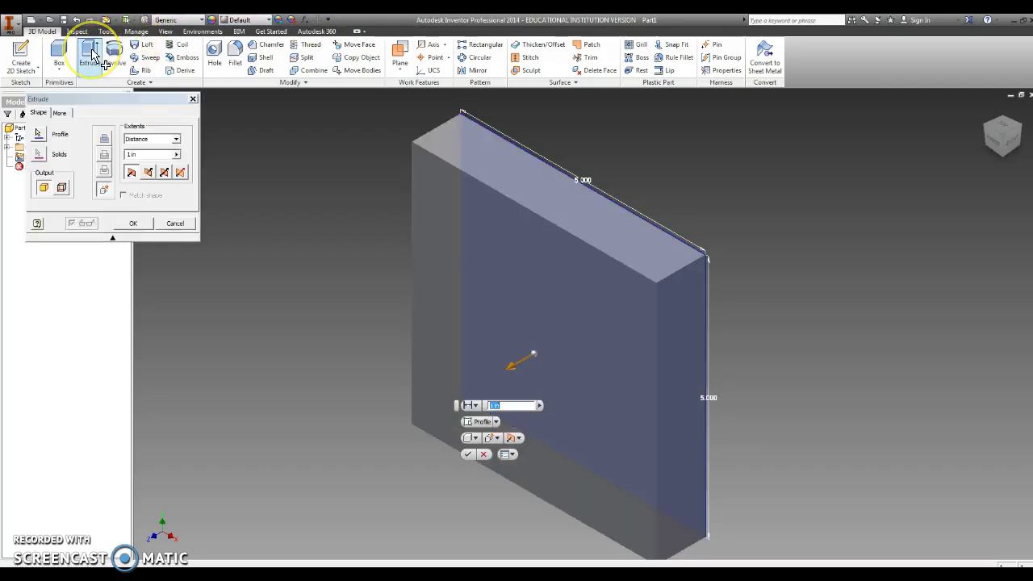
type("3/4")
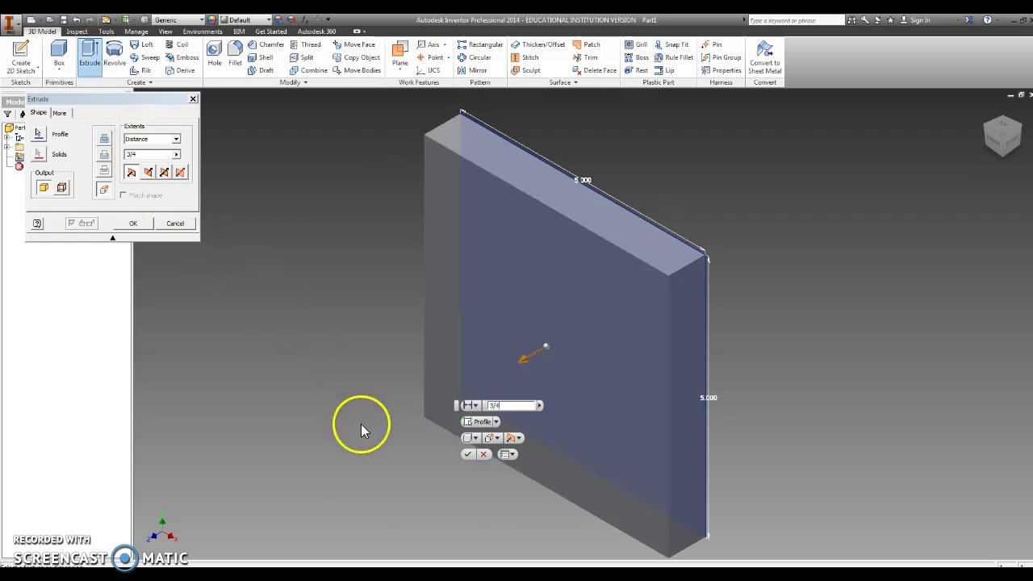
left_click(468, 454)
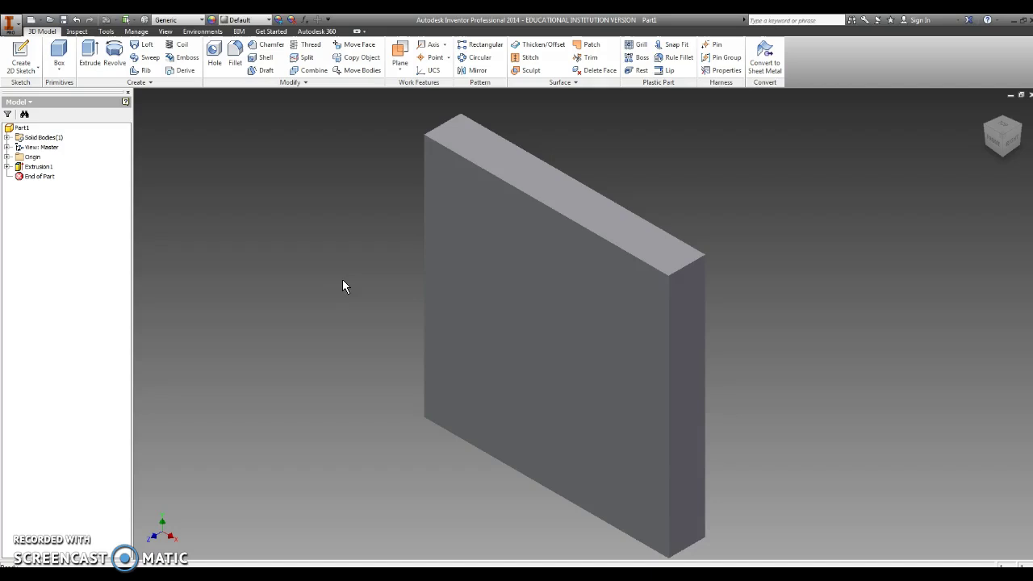
Fillet the top, right, bottom and left front edges with a .25 in radius.
left_click(235, 55)
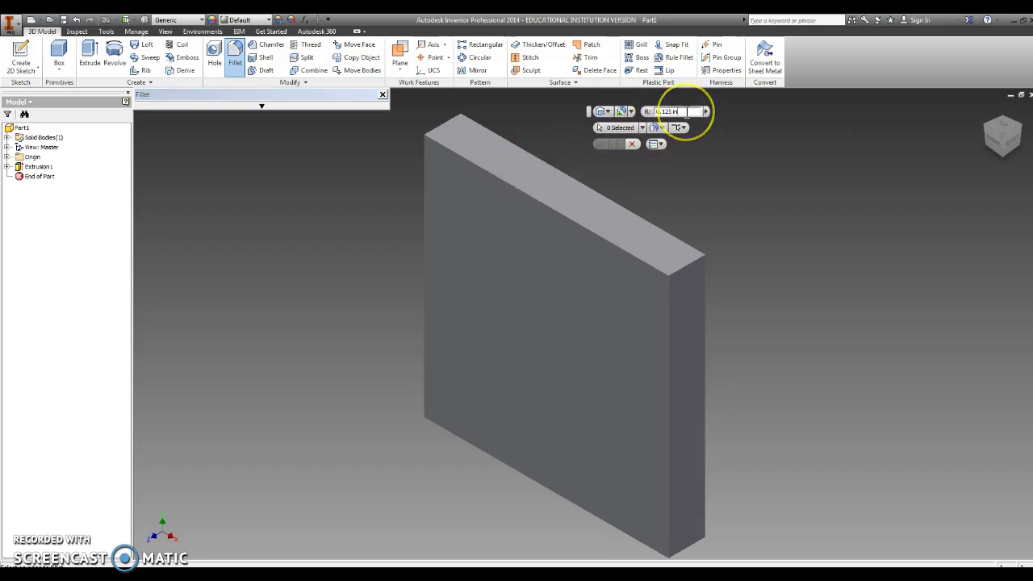
left_click_drag(678, 112, 657, 113)
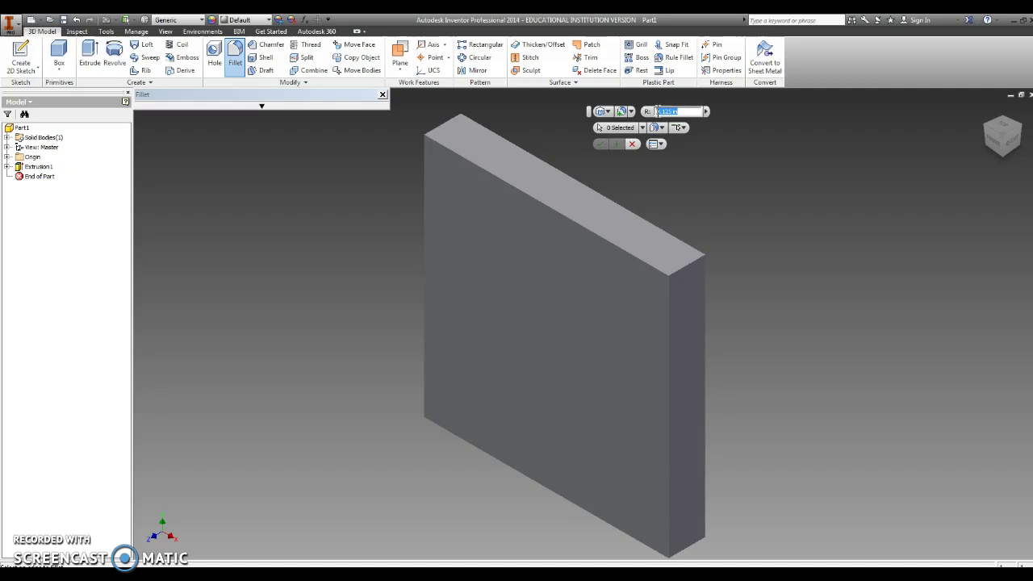
key("BackSpace")
type(".25")
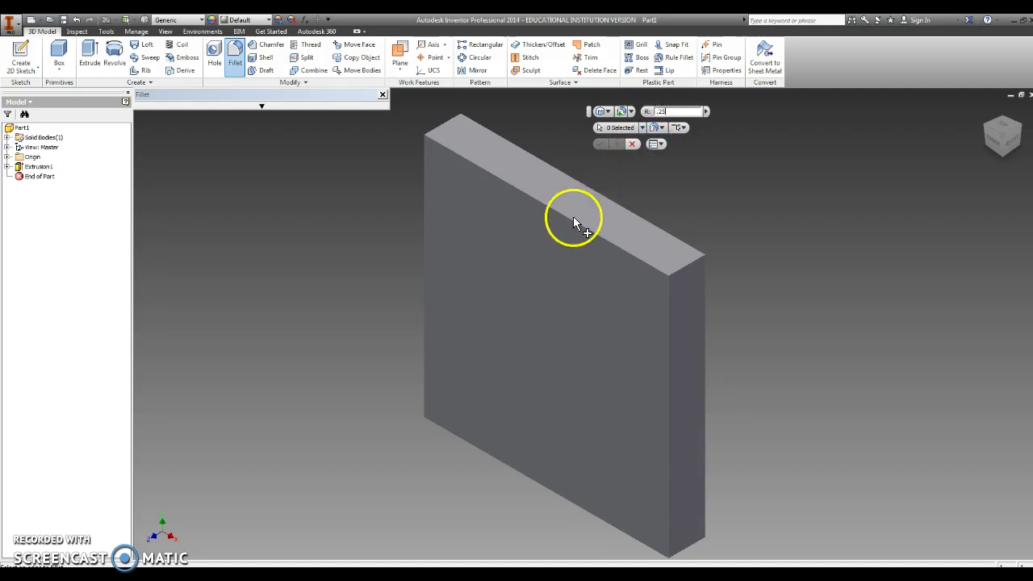
left_click(572, 219)
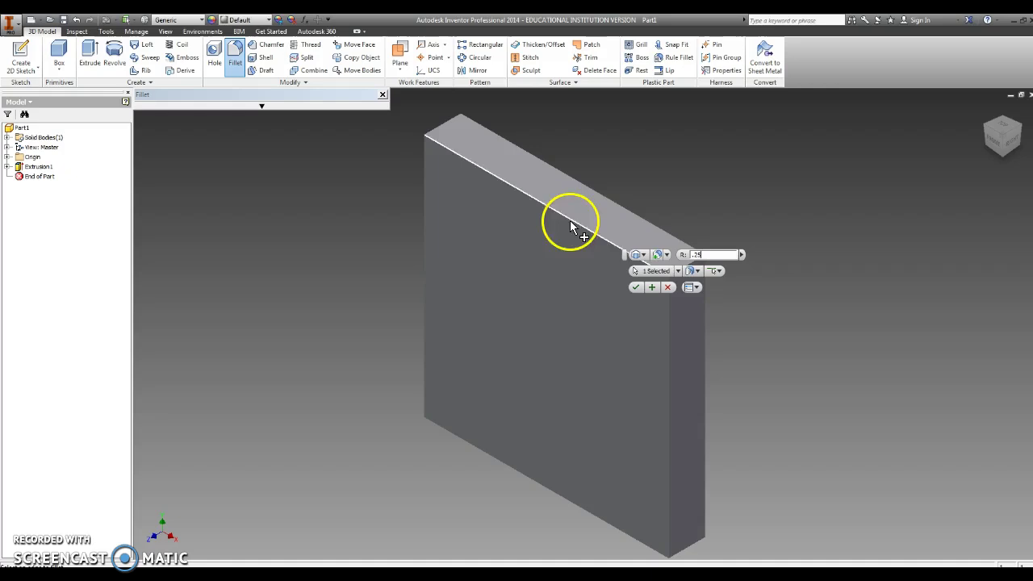
left_click(670, 365)
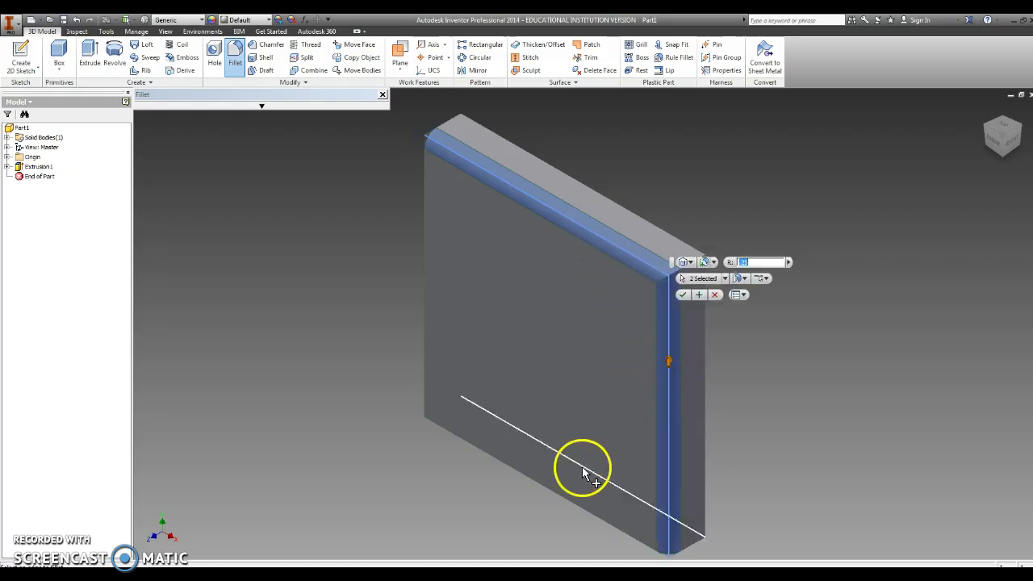
left_click(570, 498)
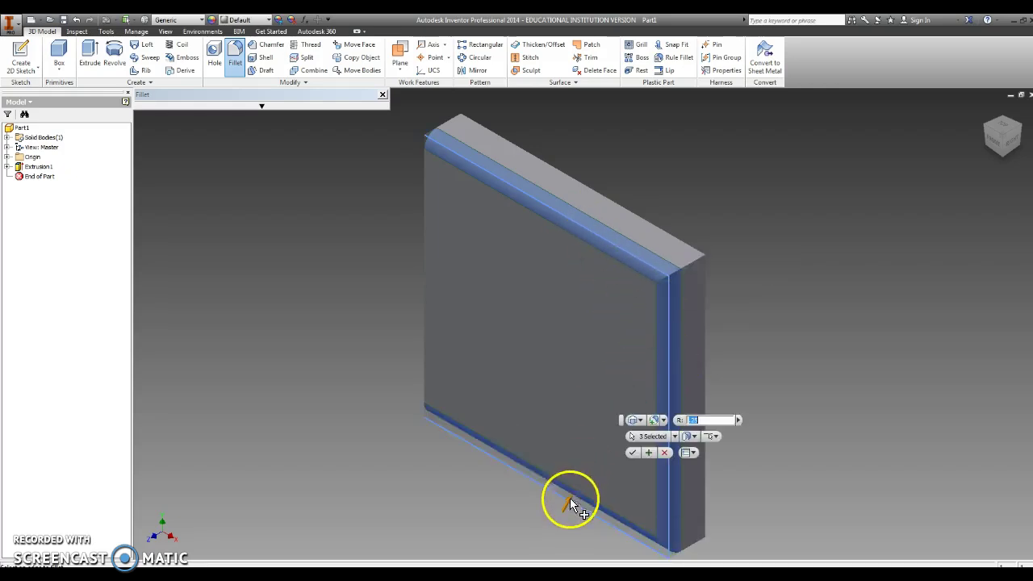
left_click(426, 341)
left_click(499, 381)
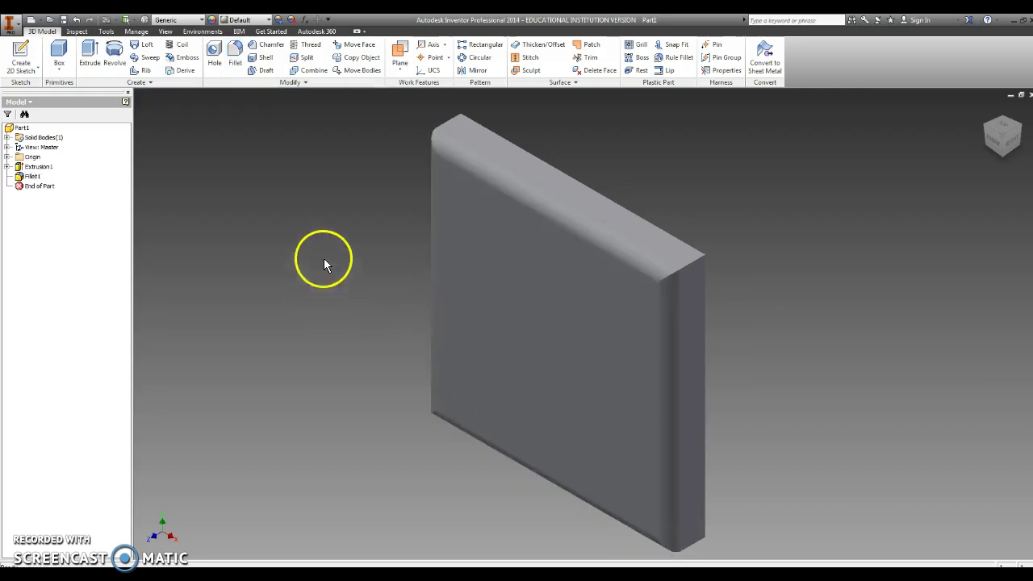
Assign the Wood (Walnut) material to the plate from the material list.
left_click(200, 19)
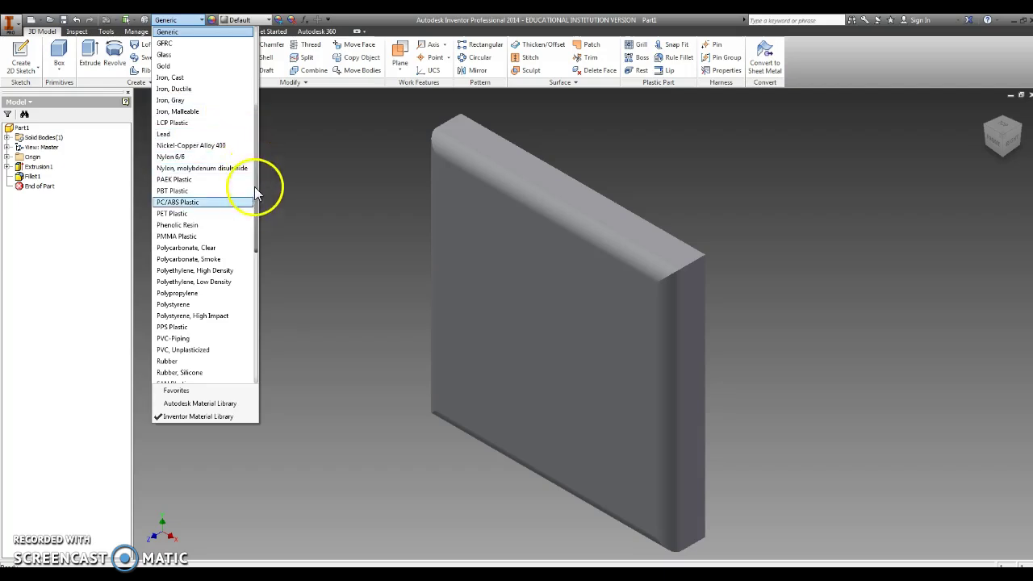
left_click(260, 185)
left_click(201, 19)
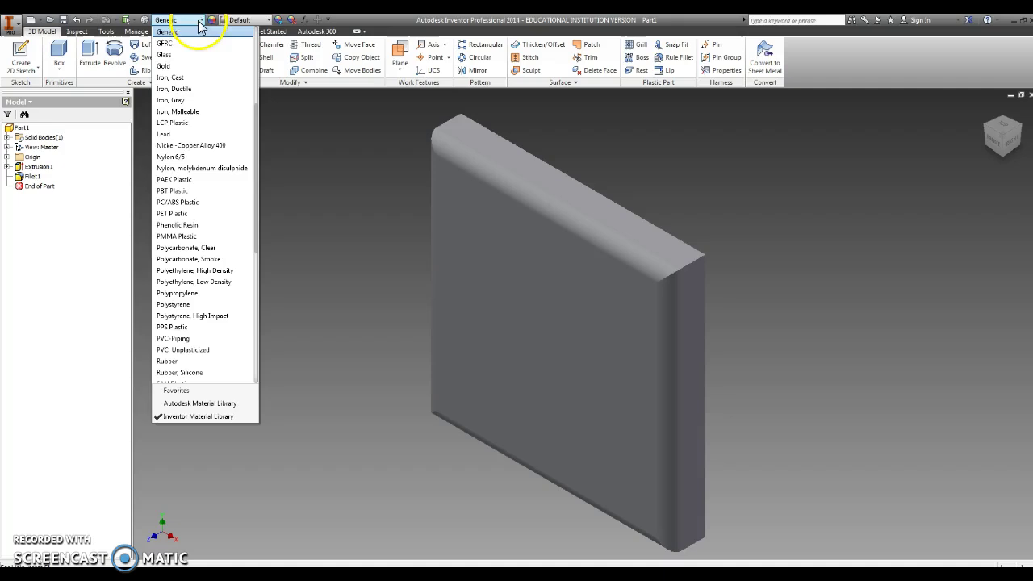
left_click(259, 183)
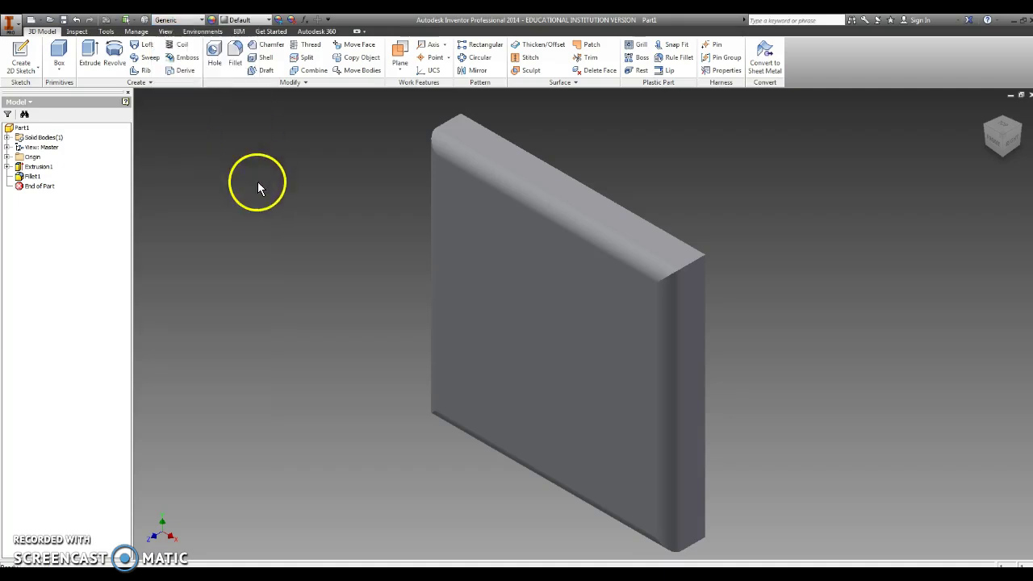
left_click(198, 19)
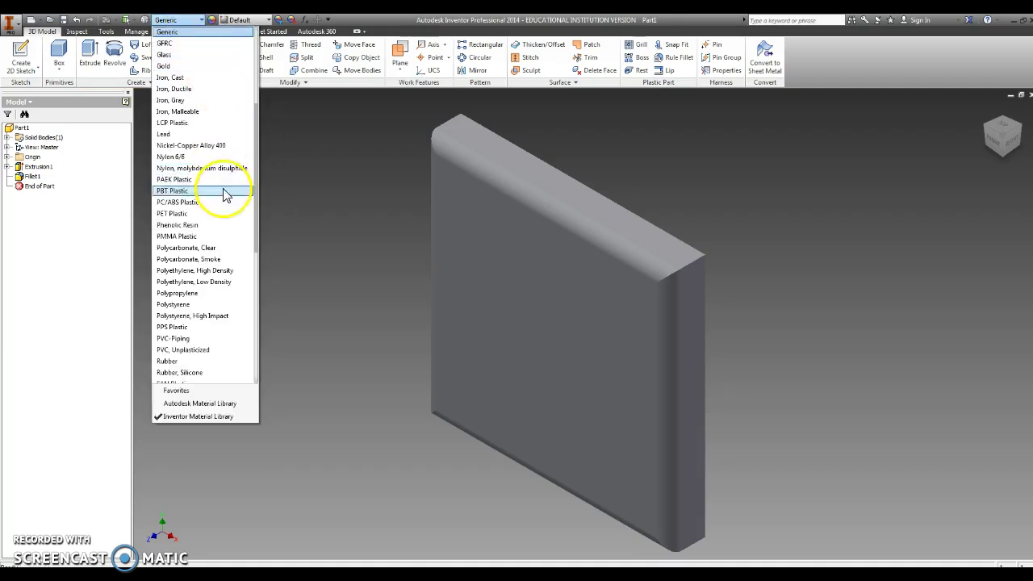
left_click_drag(257, 238, 247, 379)
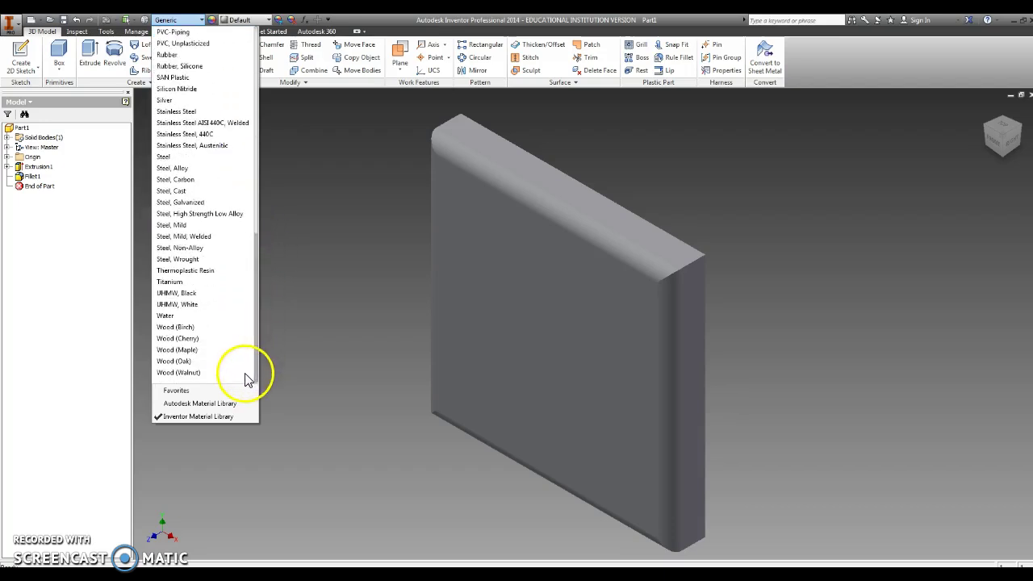
left_click(181, 374)
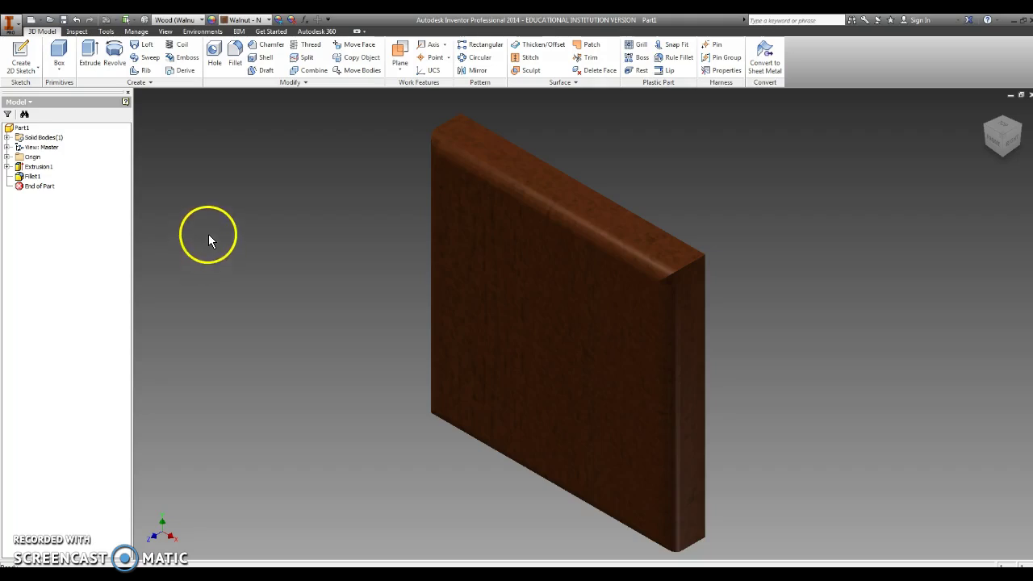
left_click(185, 140)
left_click(128, 83)
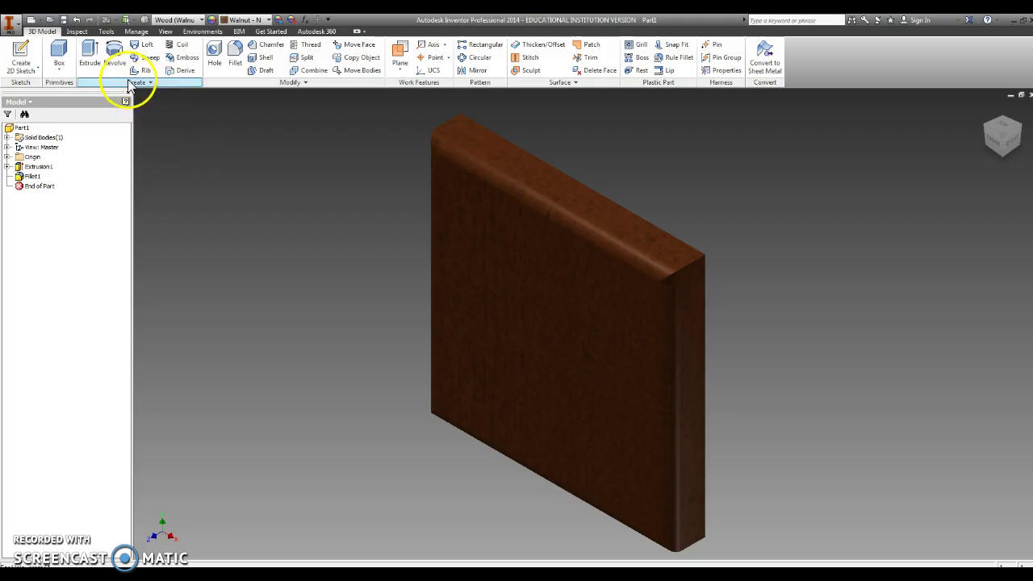
Save the part as 'candy dispenser base.ipt', replacing the existing file.
left_click(9, 25)
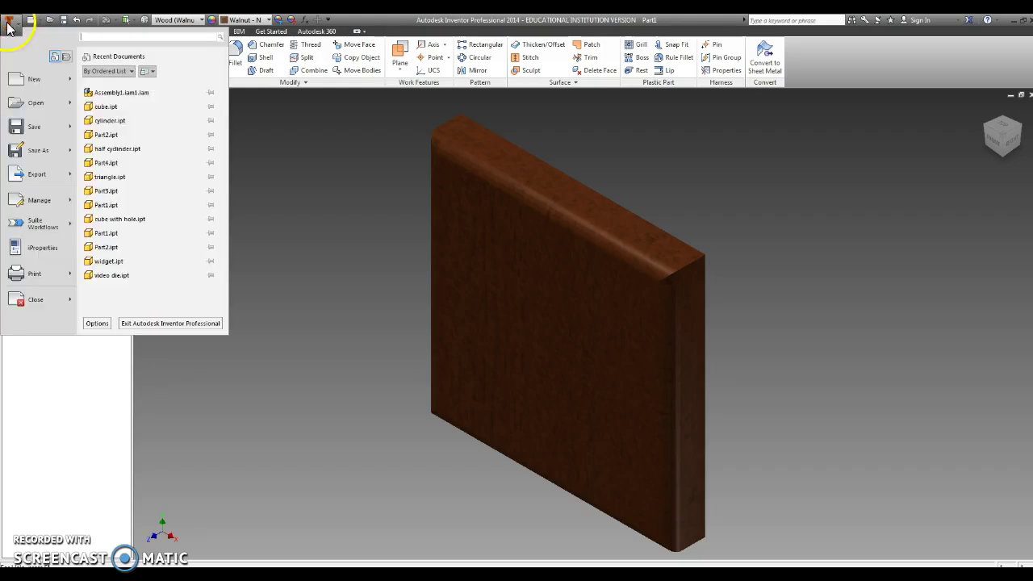
left_click(38, 150)
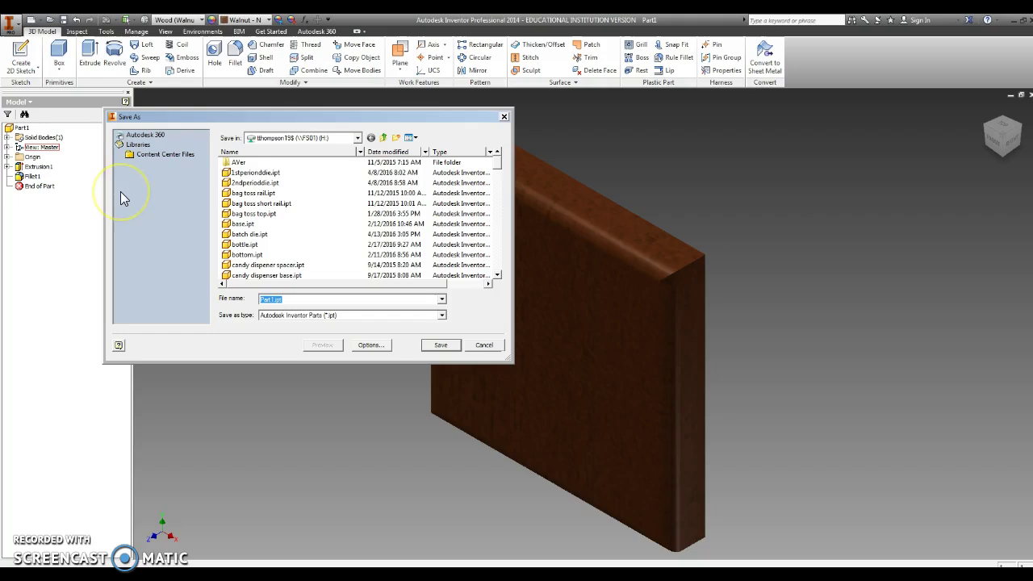
type("candy disp")
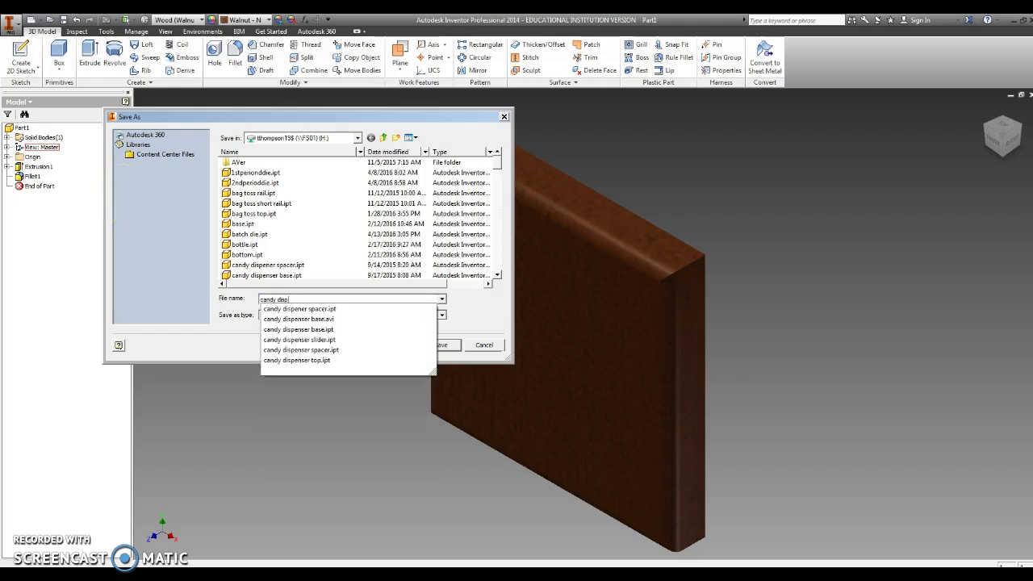
type("enser base")
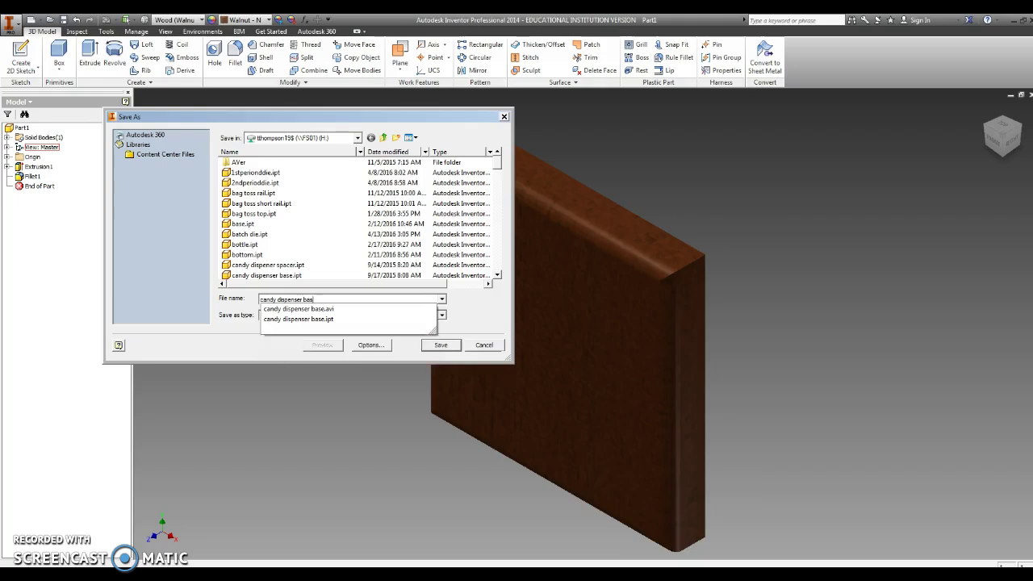
left_click(438, 346)
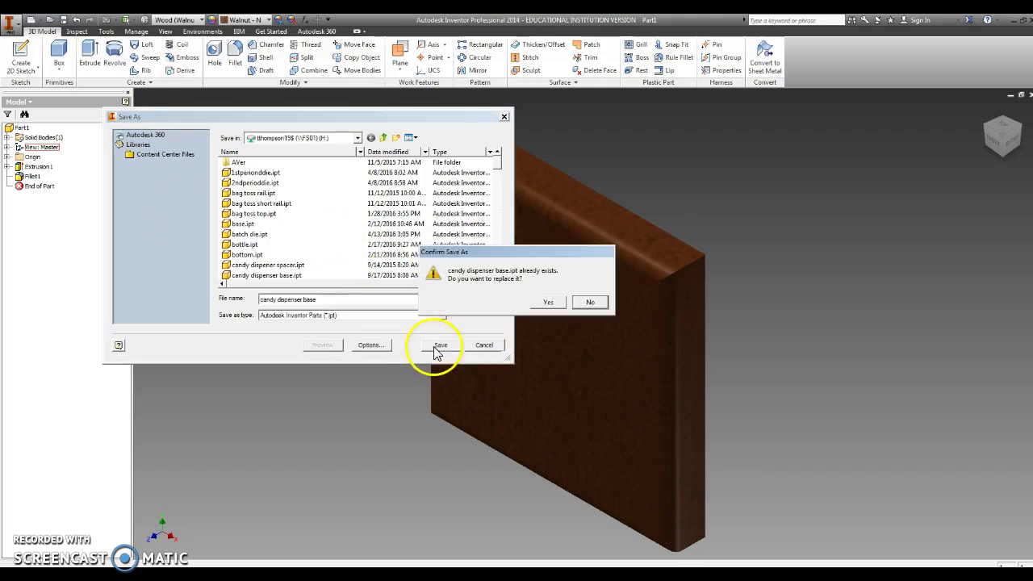
left_click(550, 306)
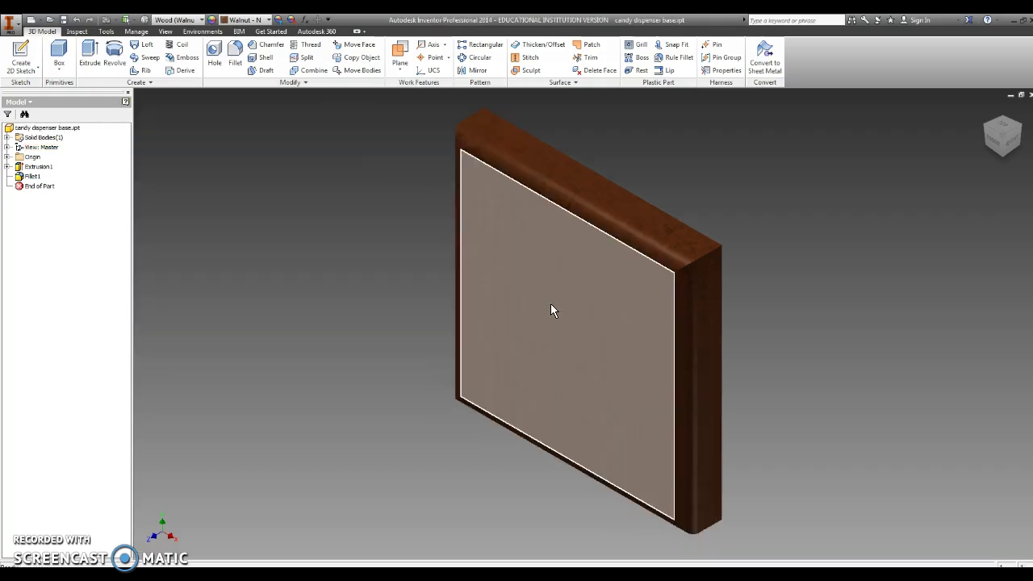
Create a new part, Part2, from the Standard.ipt template.
left_click(31, 21)
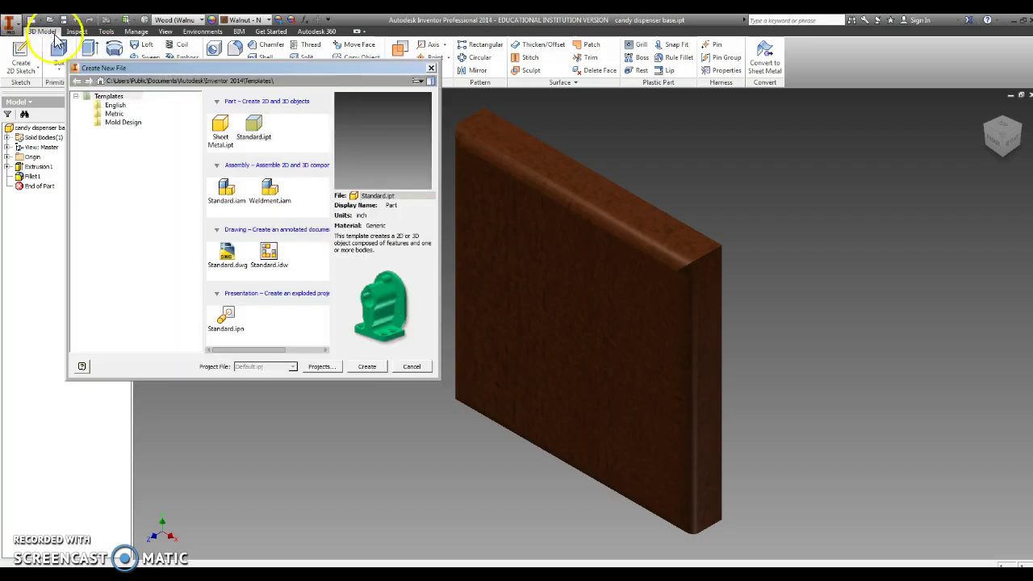
left_click(255, 130)
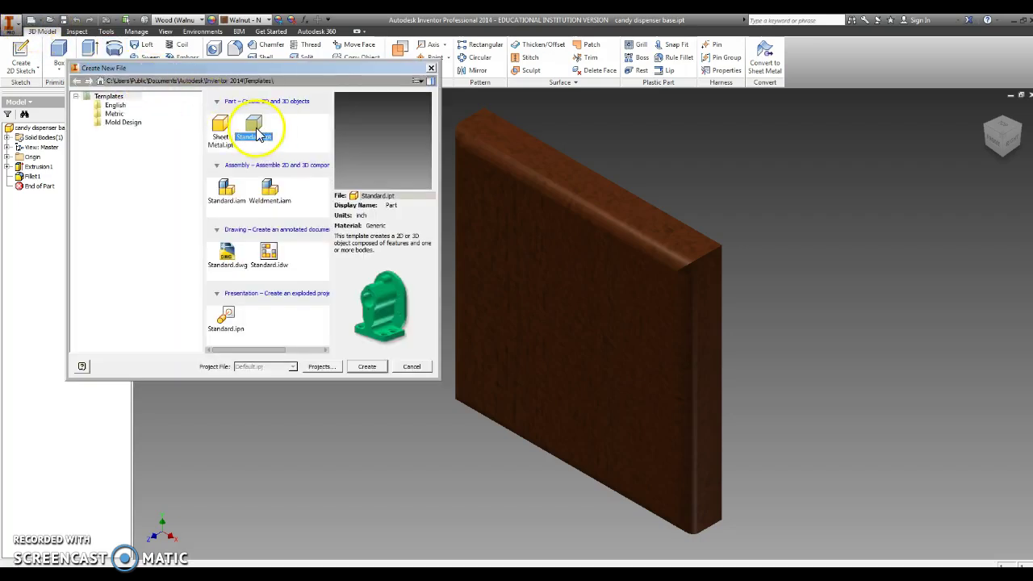
left_click(368, 368)
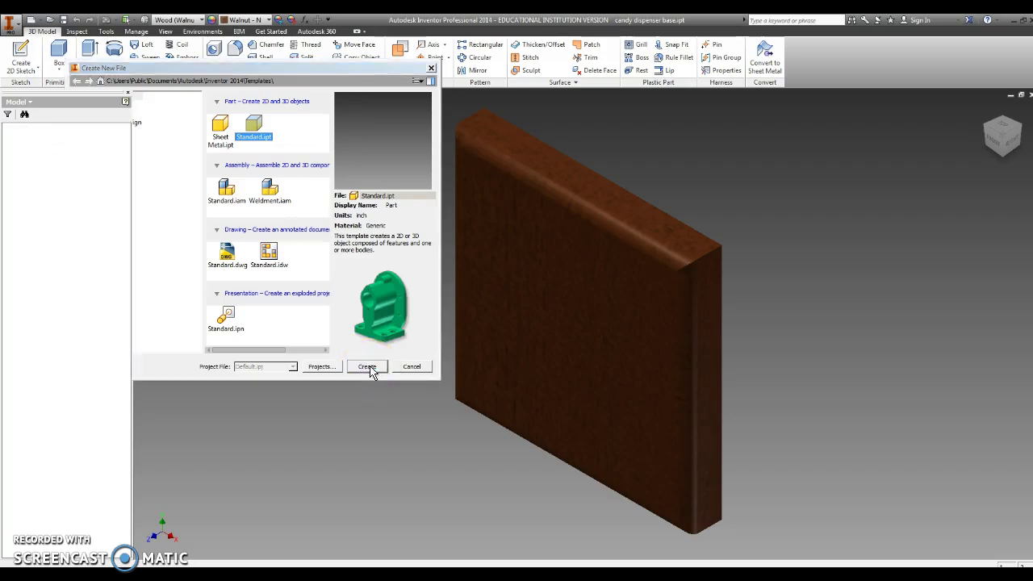
On the vertical origin plane, sketch a 4 x 4 in rectangle from the origin and finish it.
left_click(24, 54)
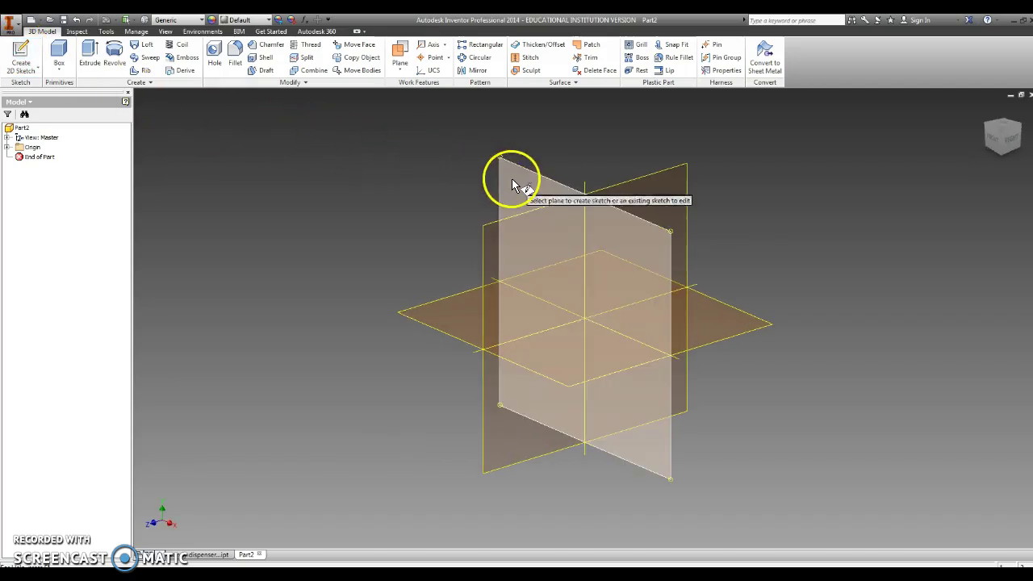
left_click(514, 182)
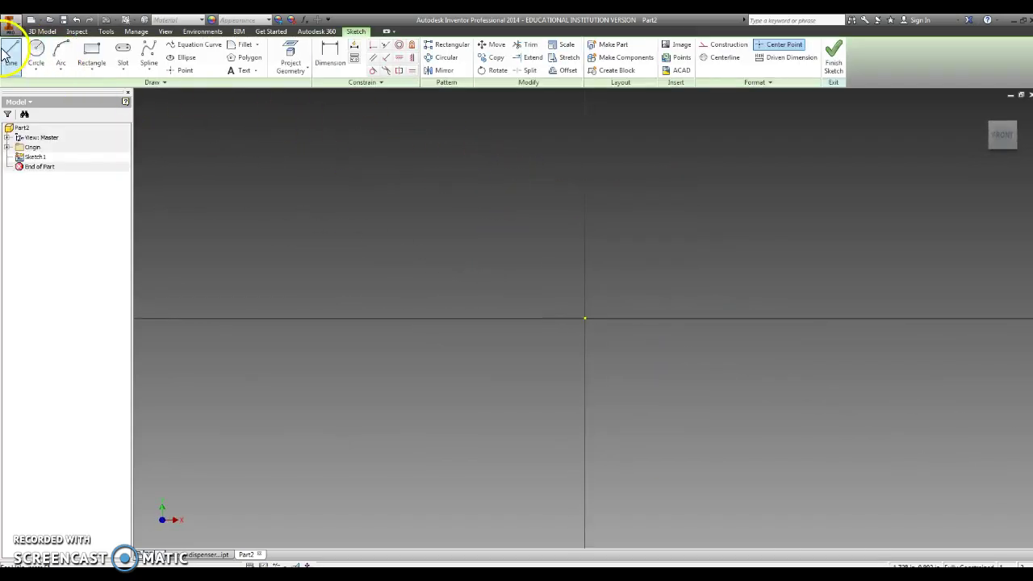
left_click(92, 57)
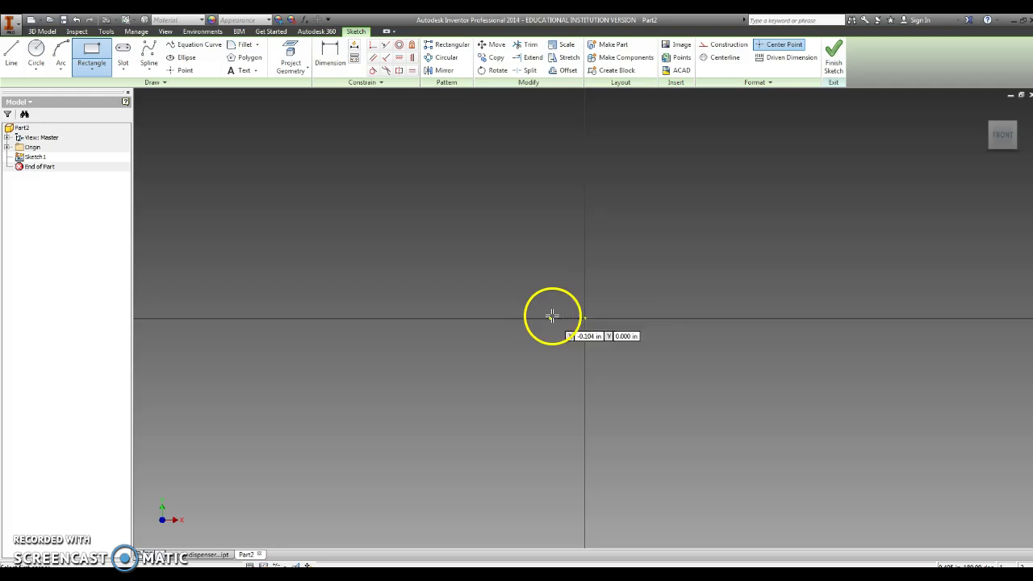
left_click(584, 318)
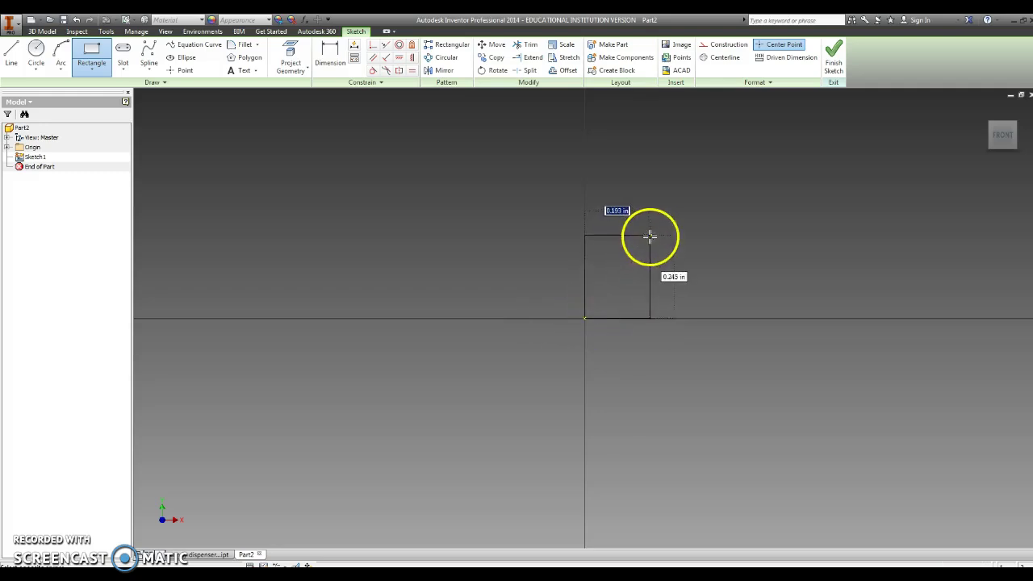
type("4")
key("Tab")
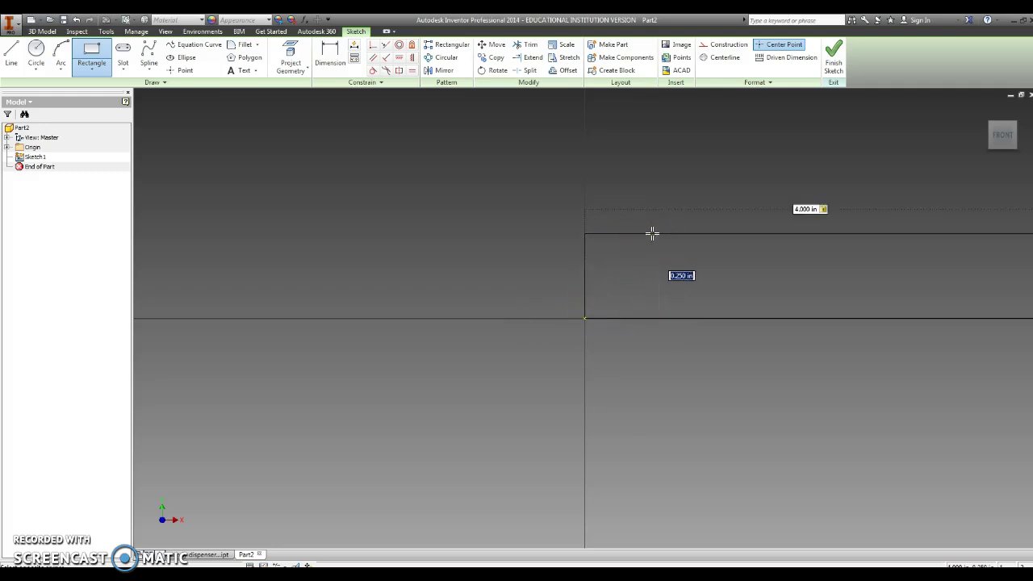
type("4")
key("Return")
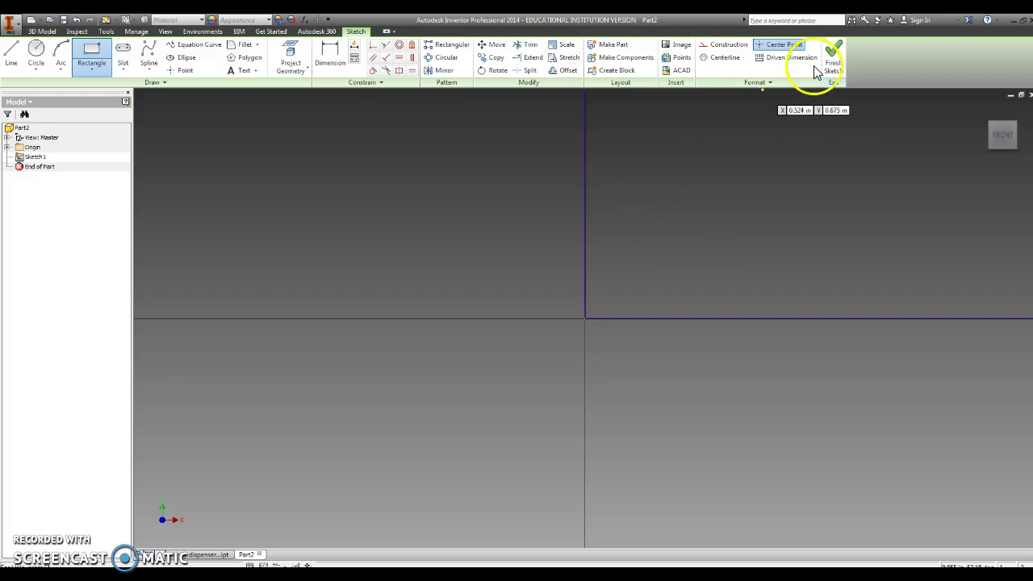
left_click(1007, 148)
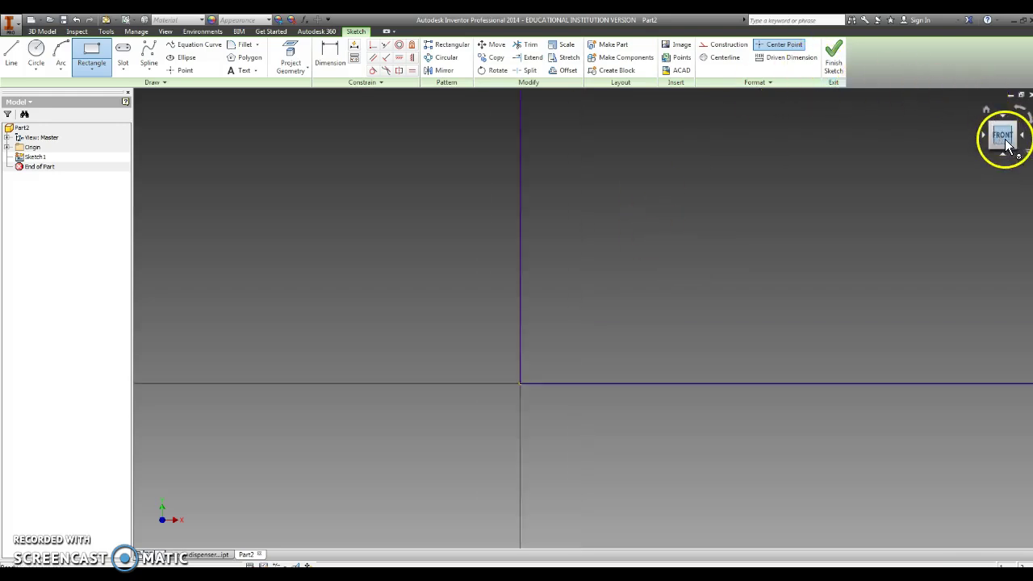
left_click(832, 58)
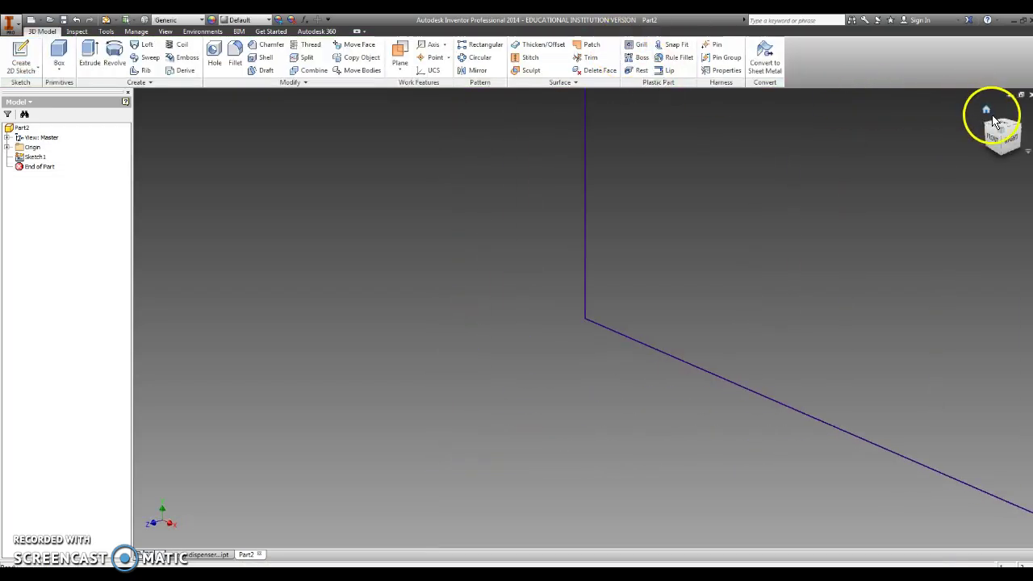
left_click(987, 110)
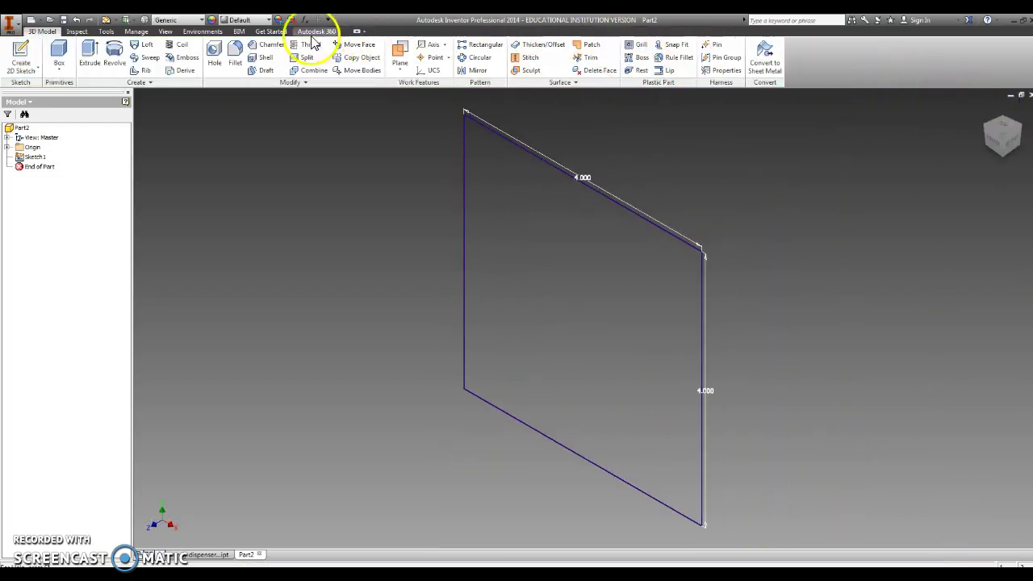
Extrude the 4 x 4 in square 3/4 in thick.
left_click(89, 53)
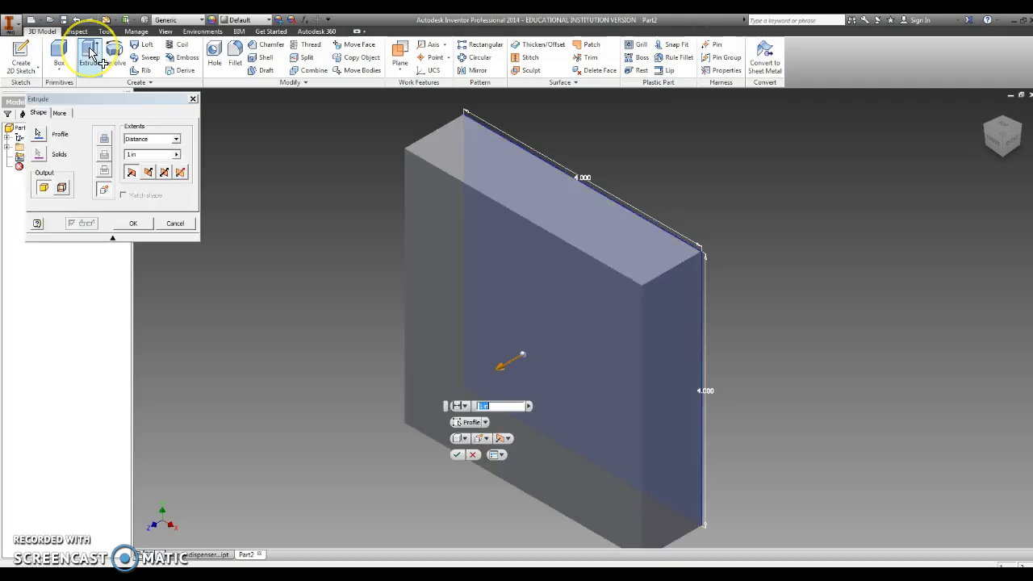
type("3/")
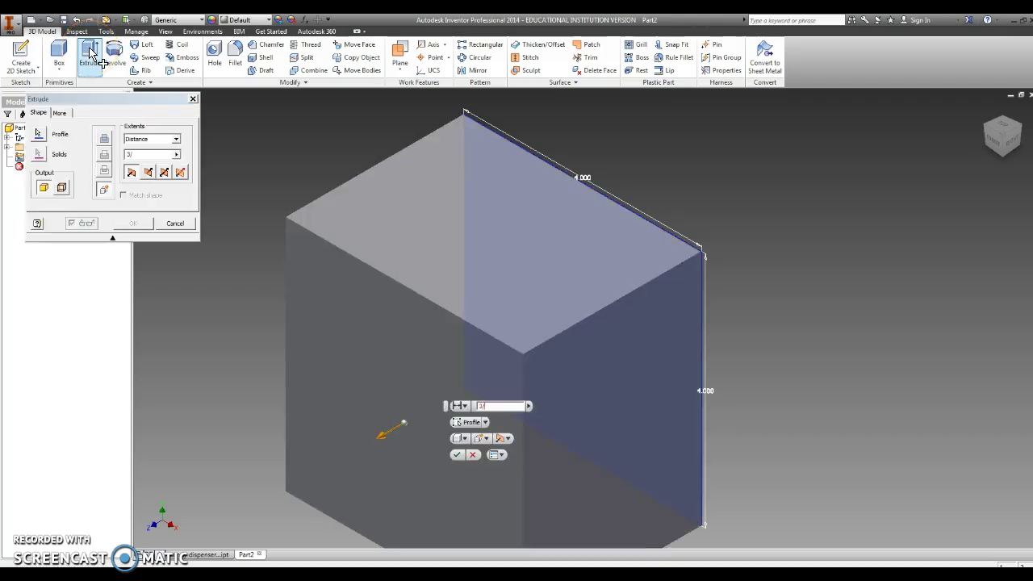
type("4")
key("Return")
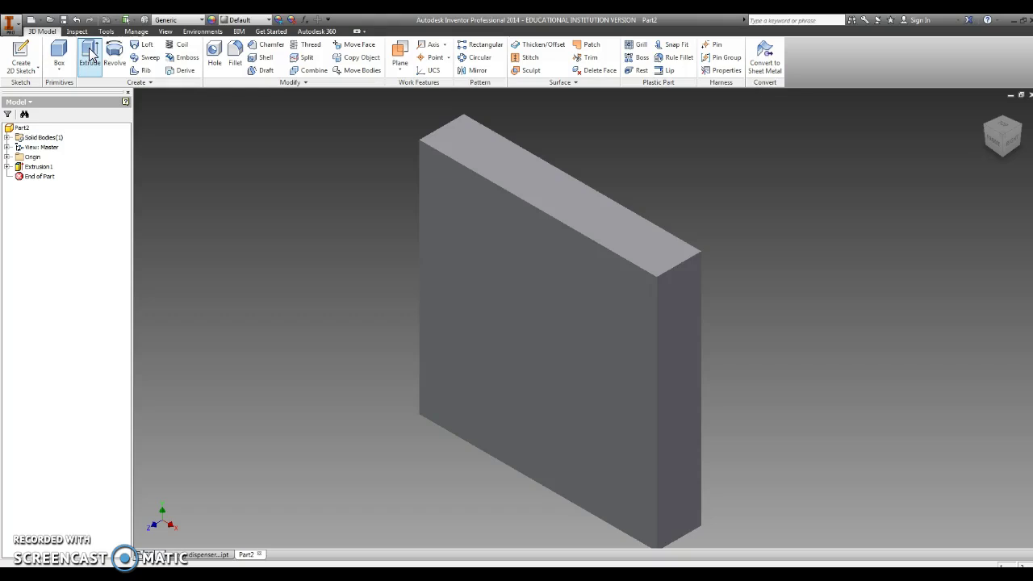
Fillet the top, right, bottom and left front-face edges with a .2 in radius.
left_click(234, 54)
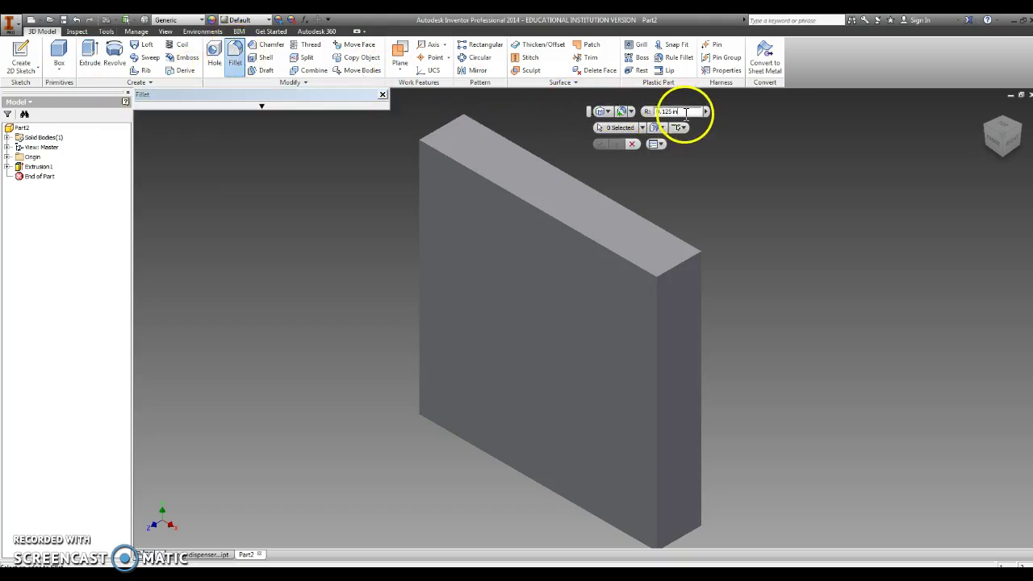
double_click(686, 111)
type(".25")
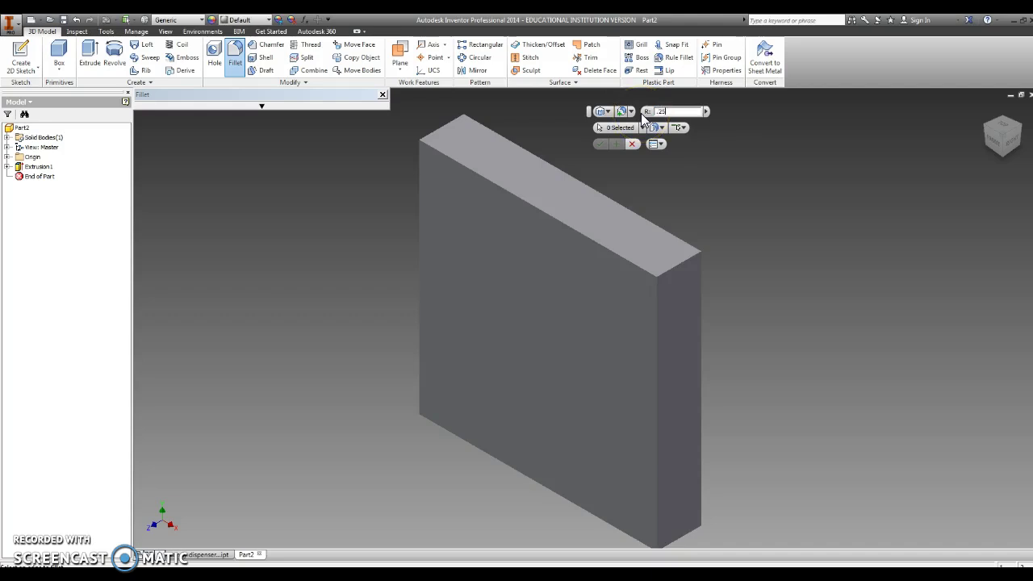
left_click(572, 229)
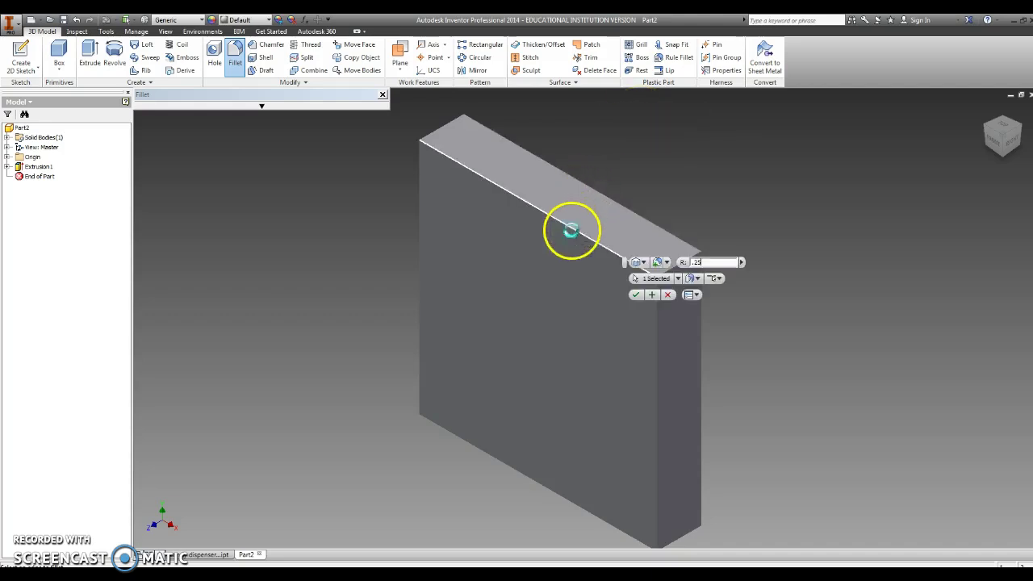
left_click(658, 376)
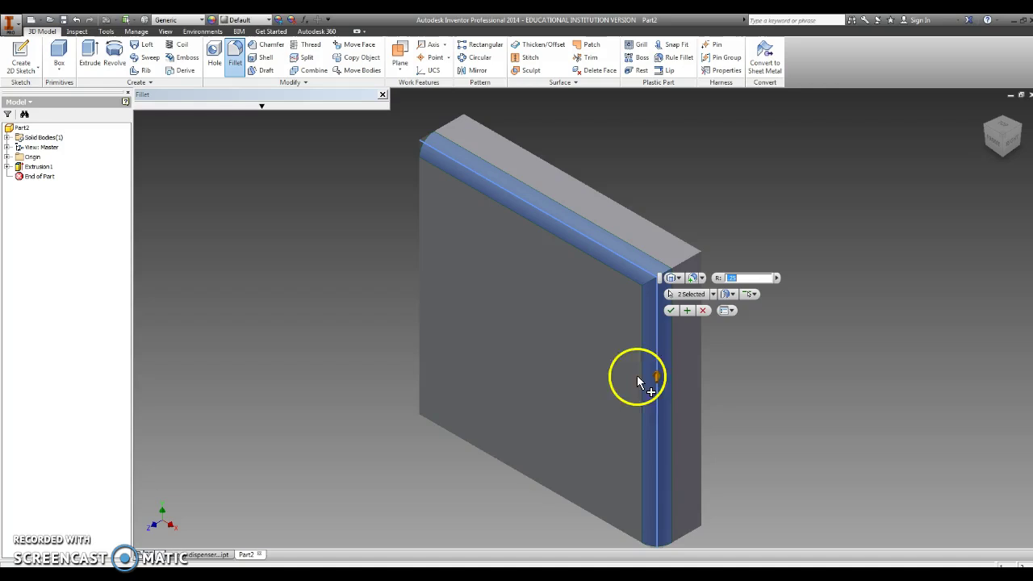
left_click(530, 481)
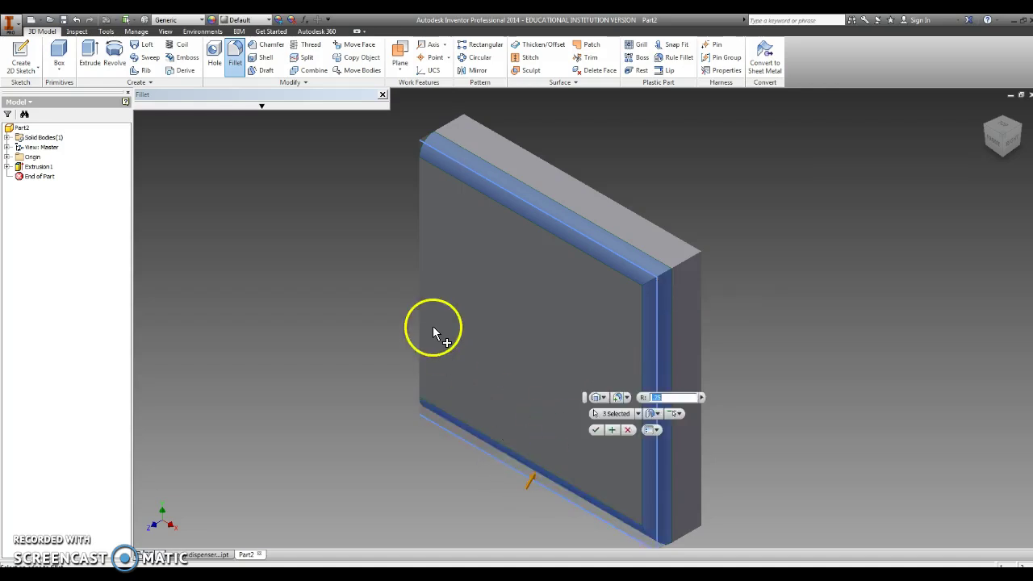
left_click(419, 328)
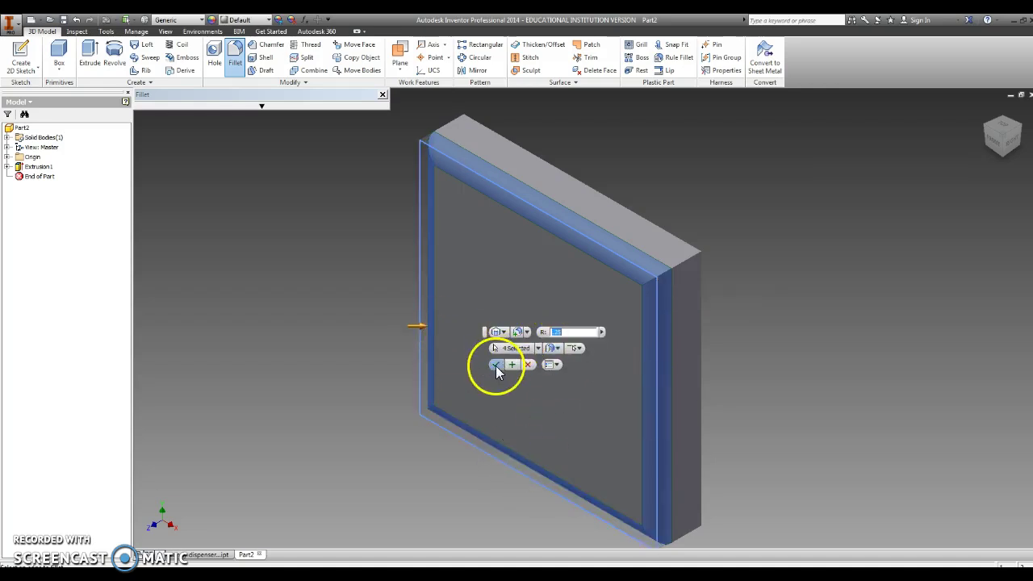
key("Return")
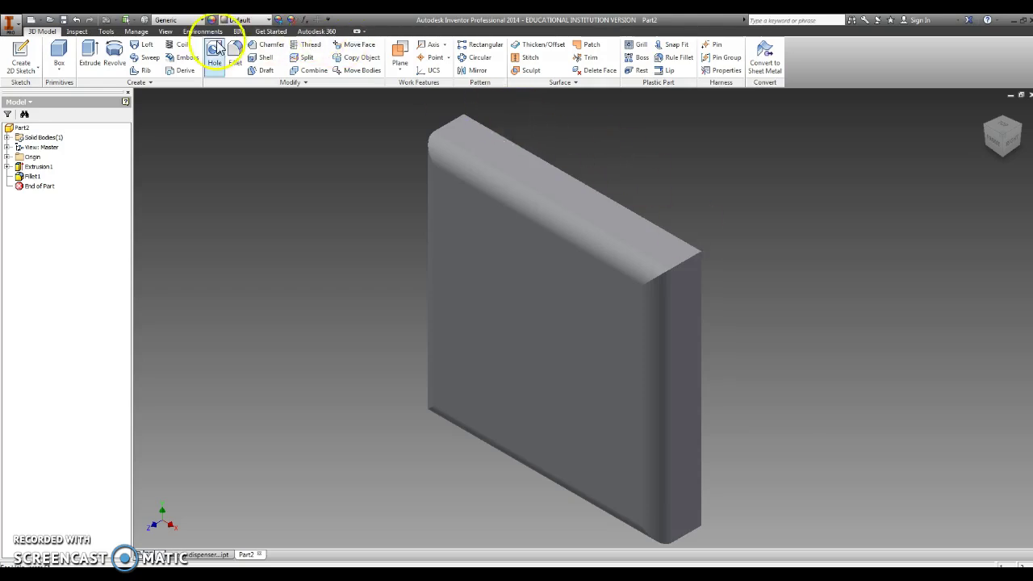
Sketch on the plate's front face a point at X 2.000, Y 2.000 in, then finish.
left_click(22, 50)
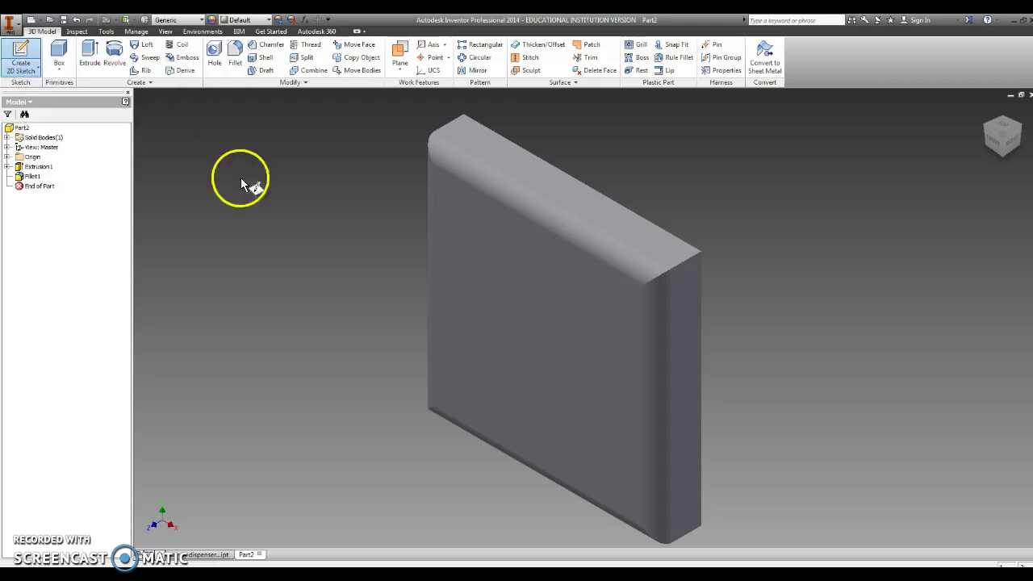
left_click(539, 323)
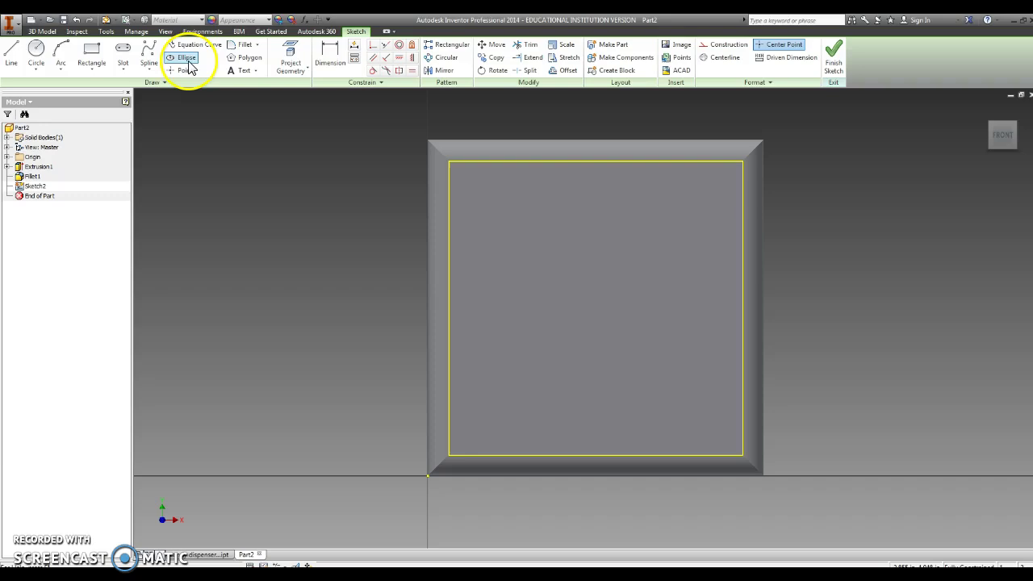
left_click(185, 71)
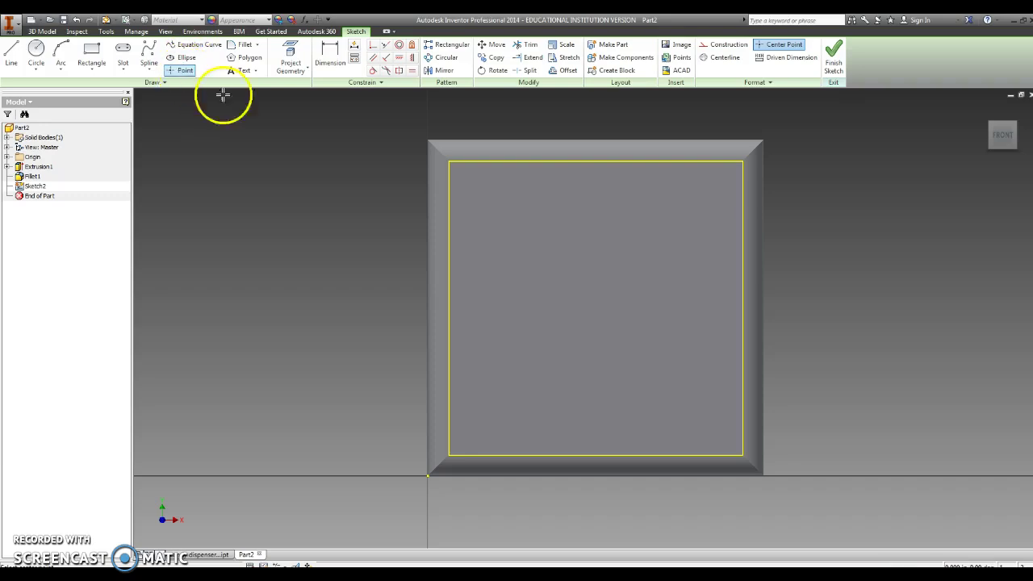
left_click(594, 309)
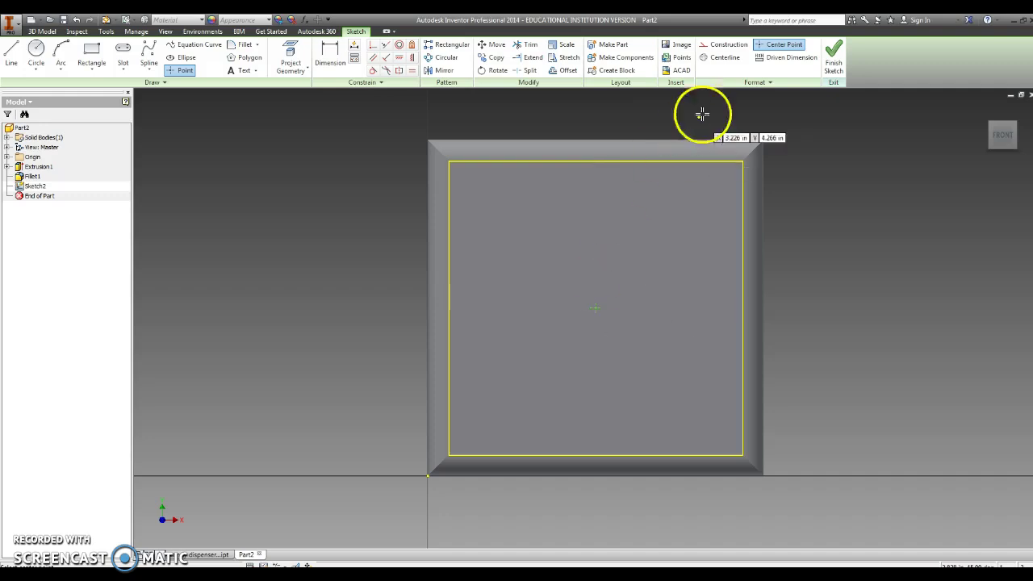
left_click(836, 55)
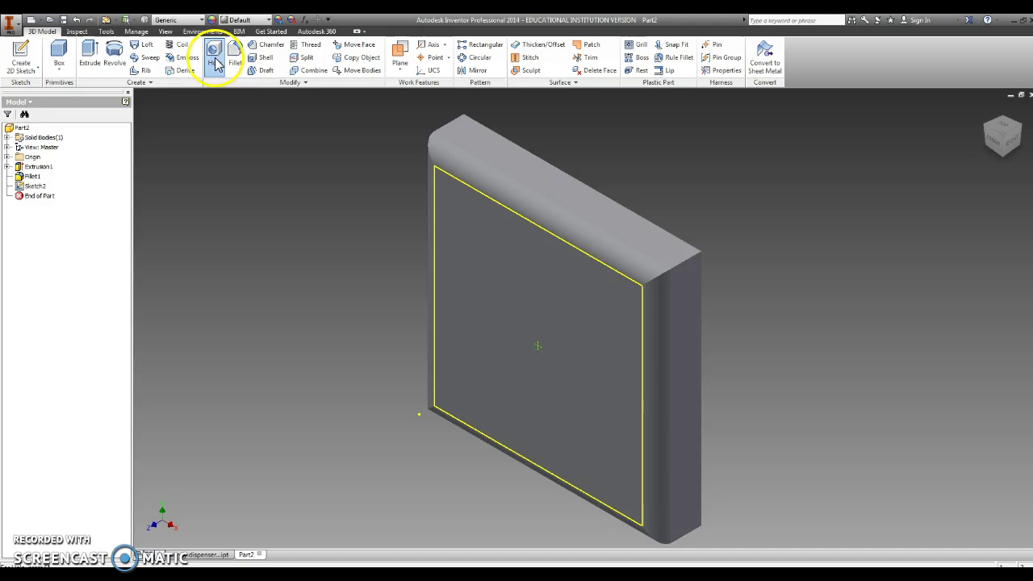
Drill a 0.25 in Through All hole at the sketched centre point of Part2's plate.
left_click(215, 61)
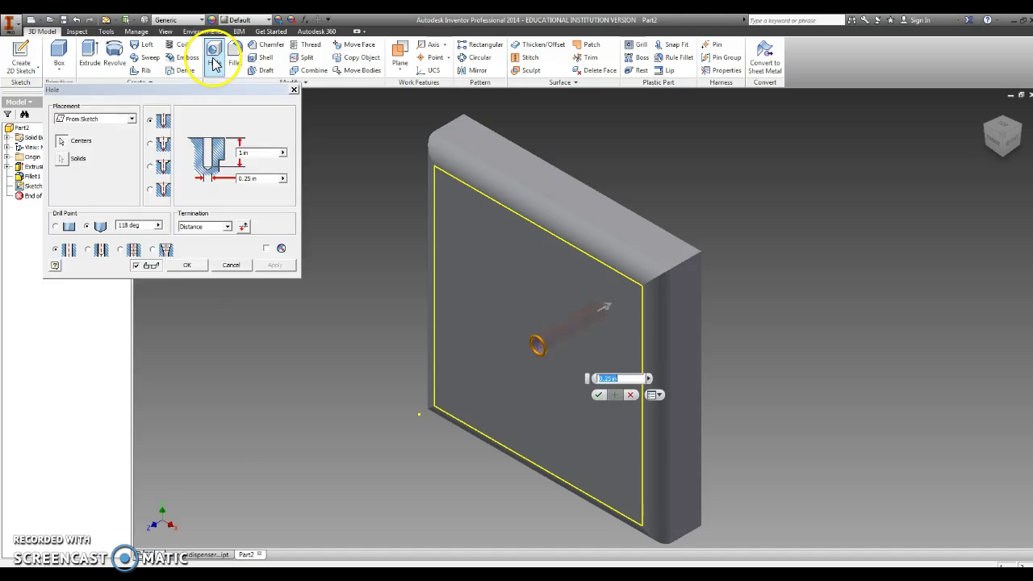
left_click(228, 226)
left_click(198, 243)
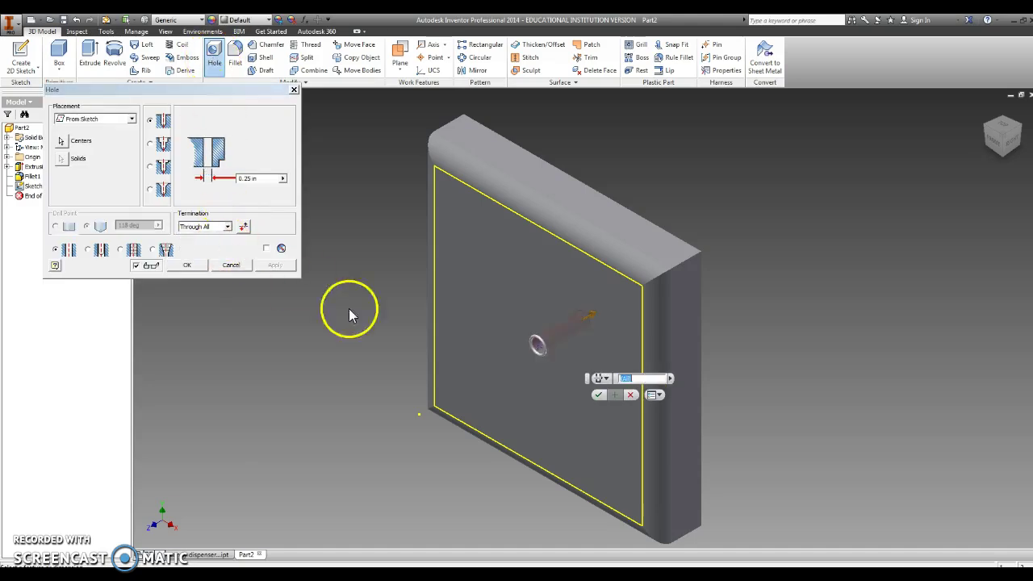
type("1")
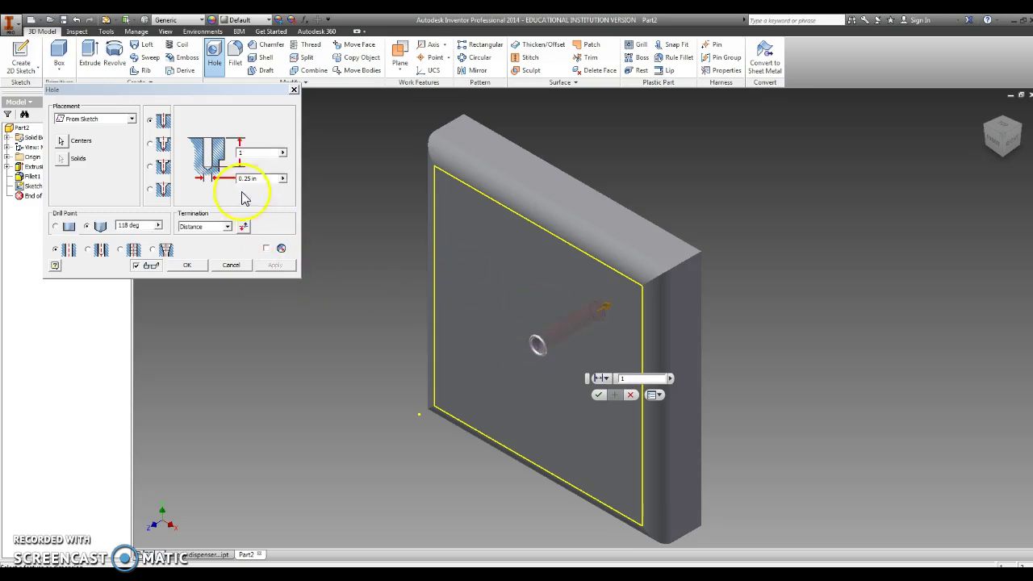
left_click(228, 226)
left_click(223, 243)
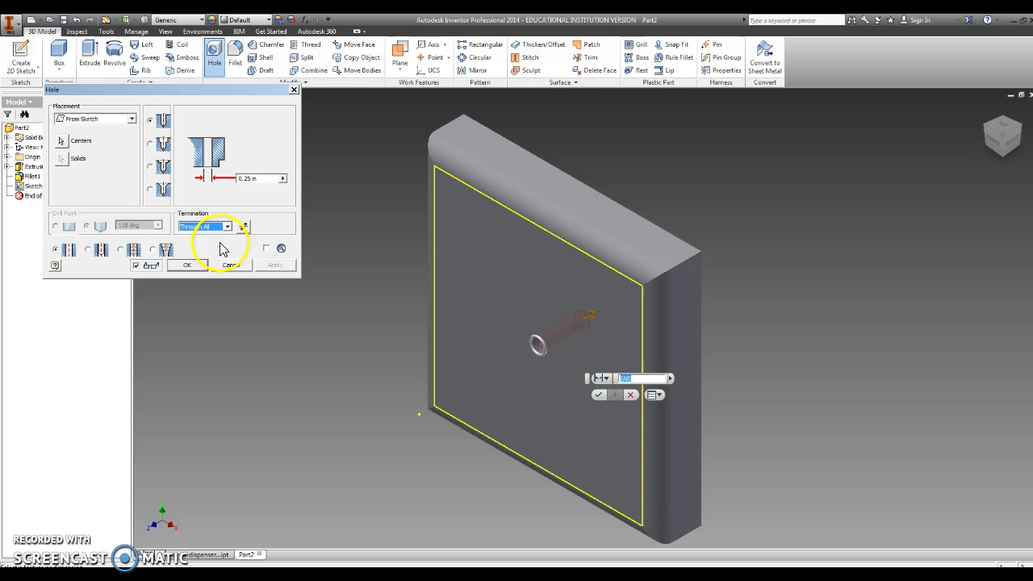
left_click_drag(260, 178, 233, 183)
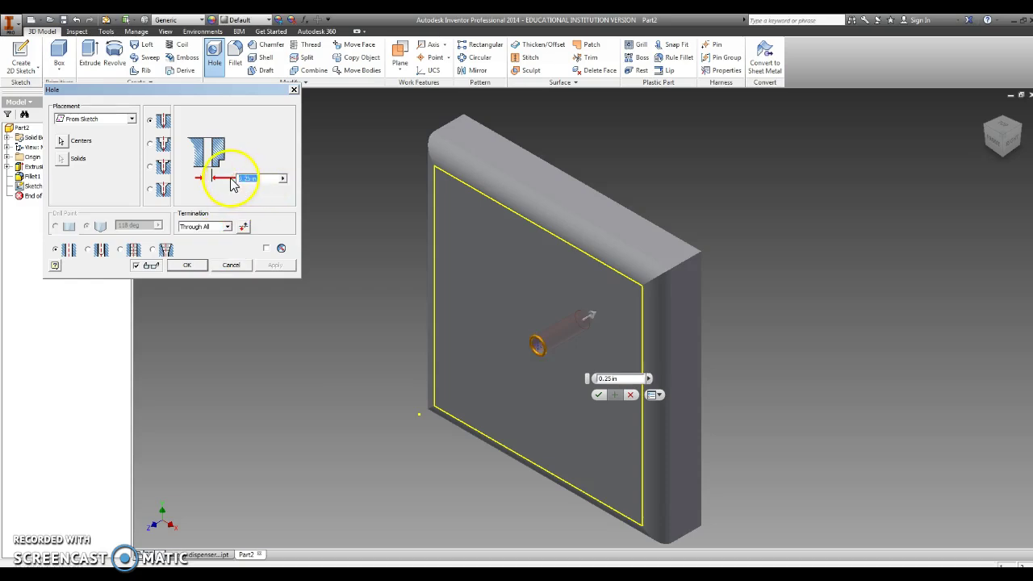
key("Return")
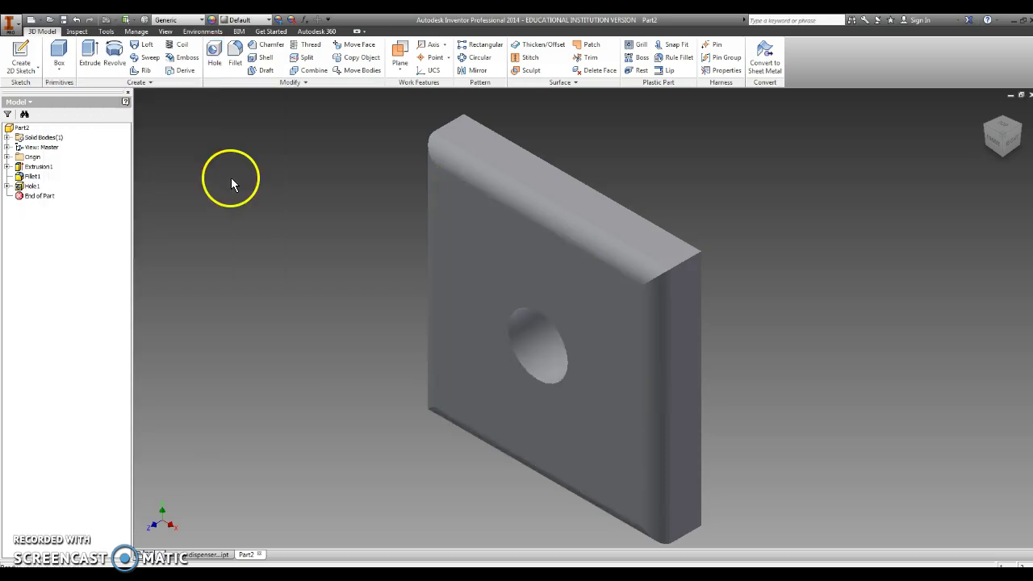
Apply the Wood (Walnut) material to Part2's holed plate.
left_click(199, 21)
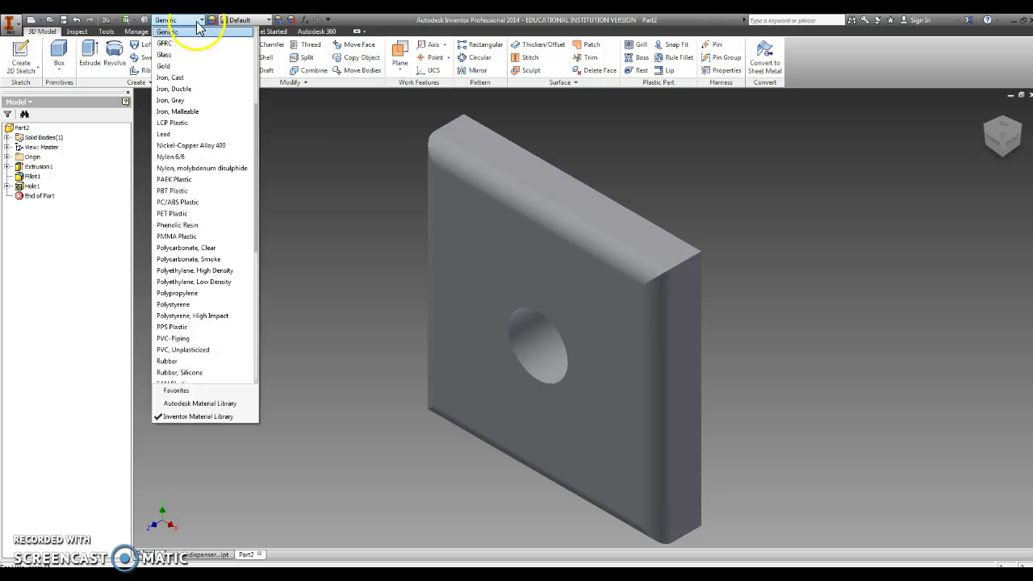
scroll(255, 143, "down", 9)
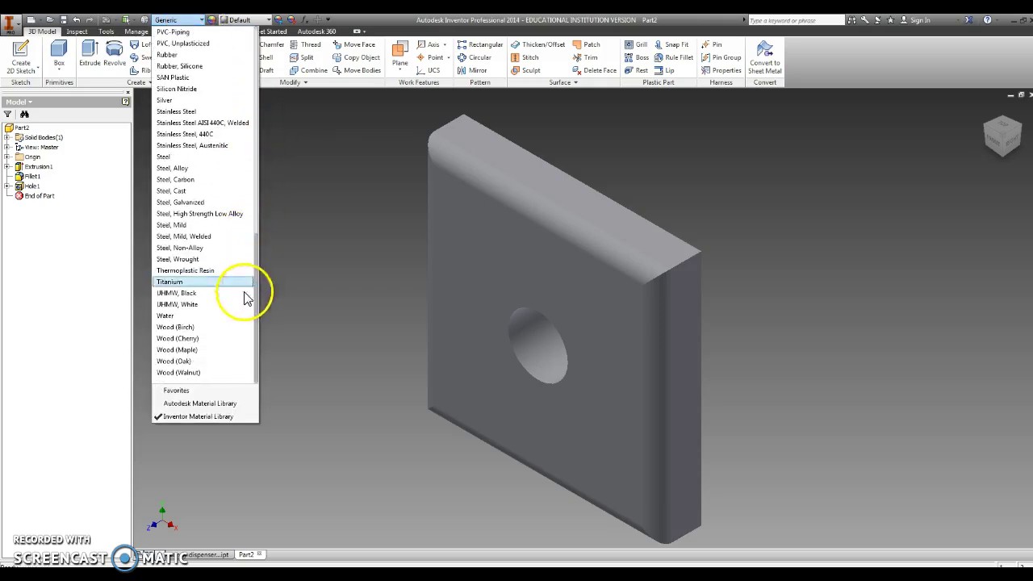
left_click(194, 372)
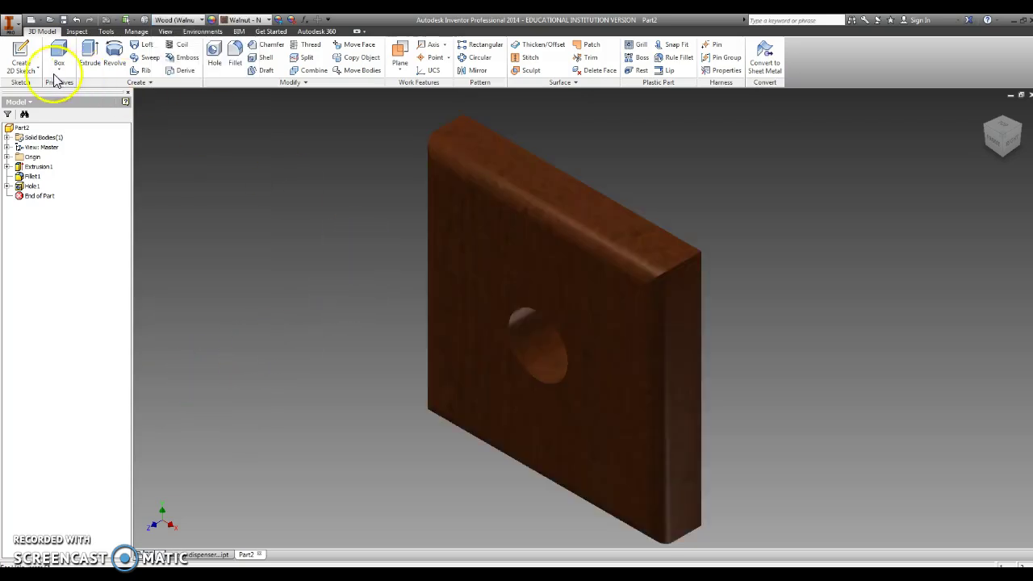
Save Part2 as 'candy dispenser top', replacing the existing file.
left_click(11, 26)
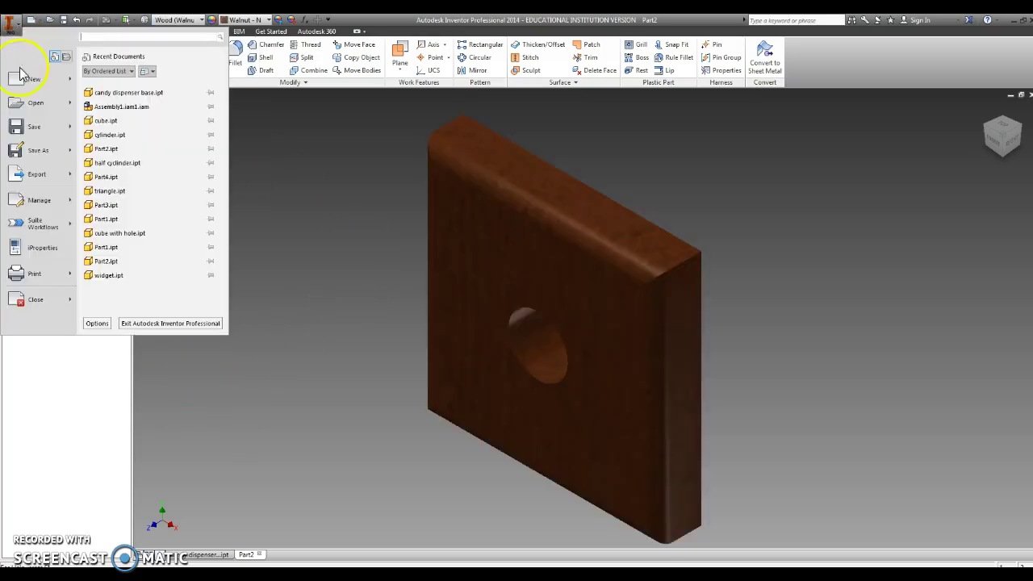
left_click(29, 152)
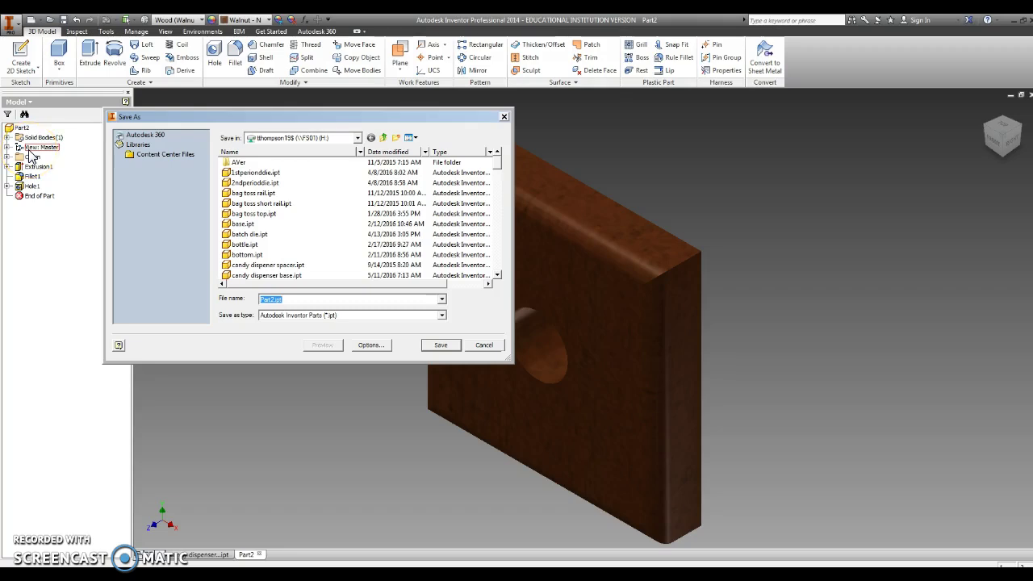
type("candy d")
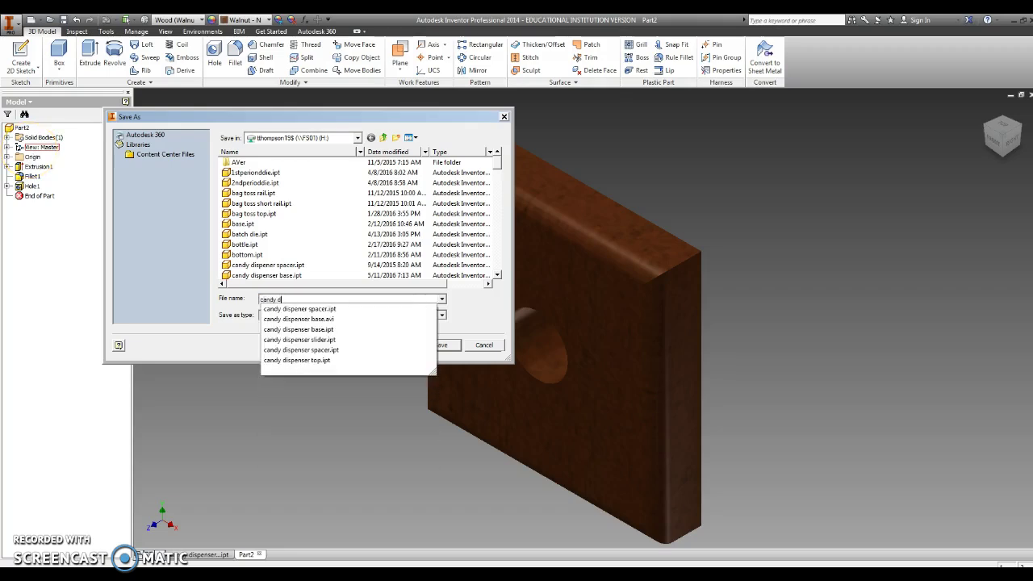
type("ispenser")
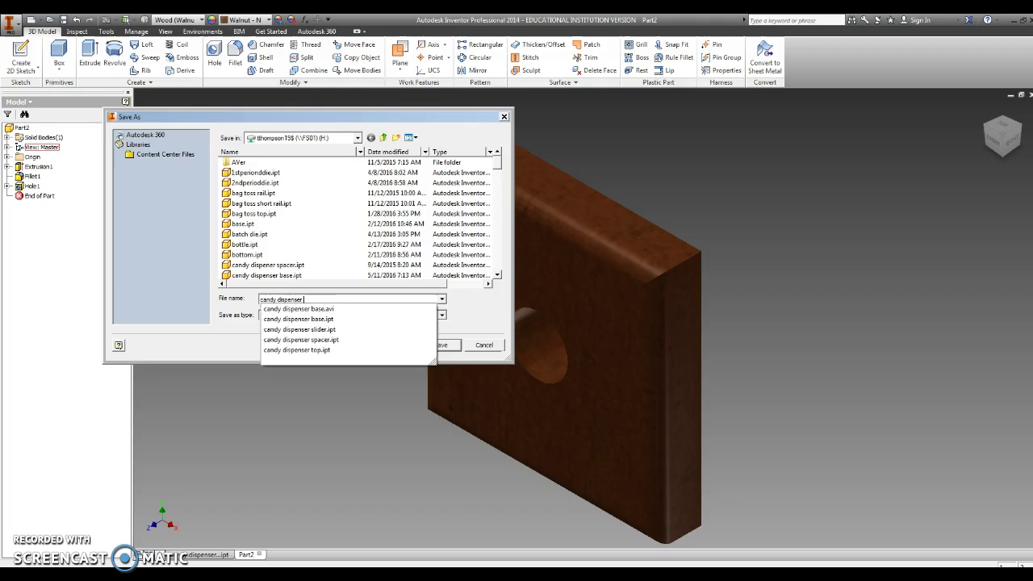
type(" top")
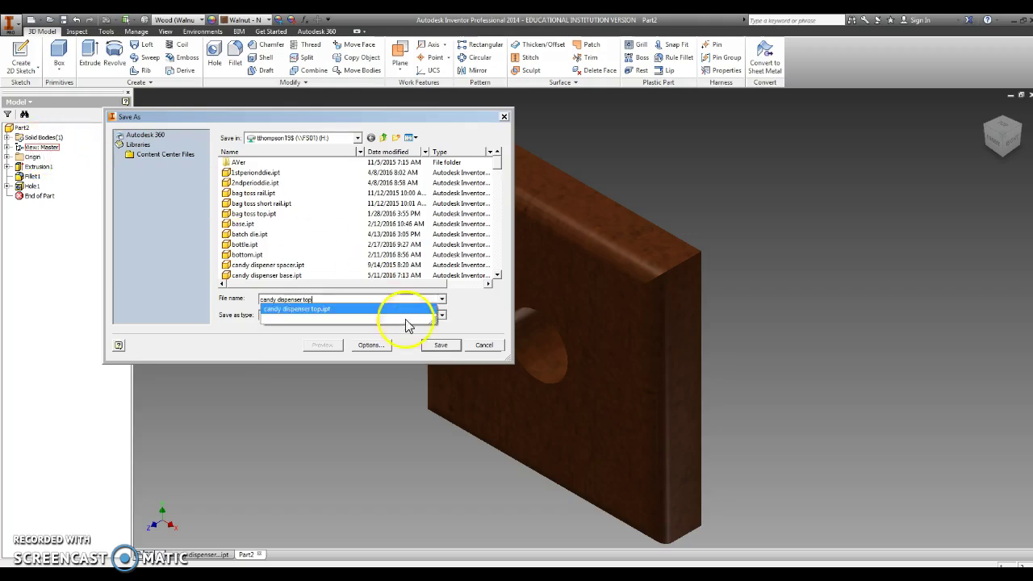
left_click(441, 346)
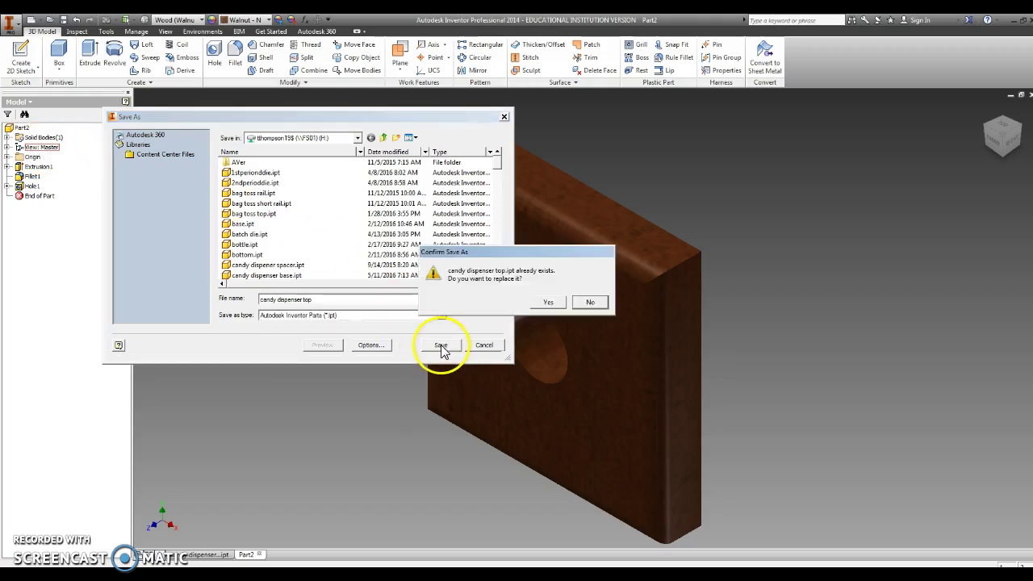
left_click(544, 303)
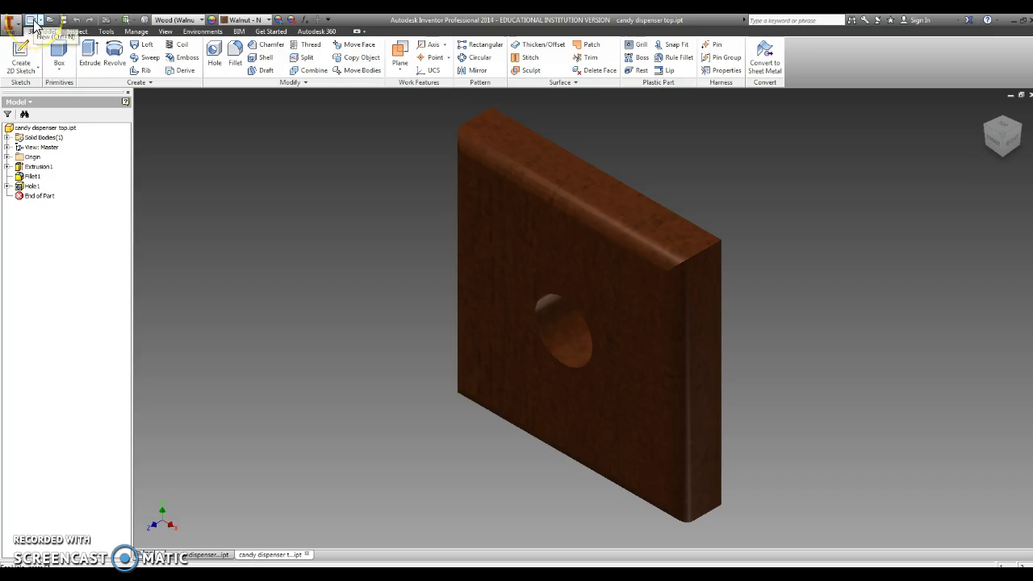
Create a new Standard.ipt inch part, Part3, and start a 2D sketch.
left_click(32, 21)
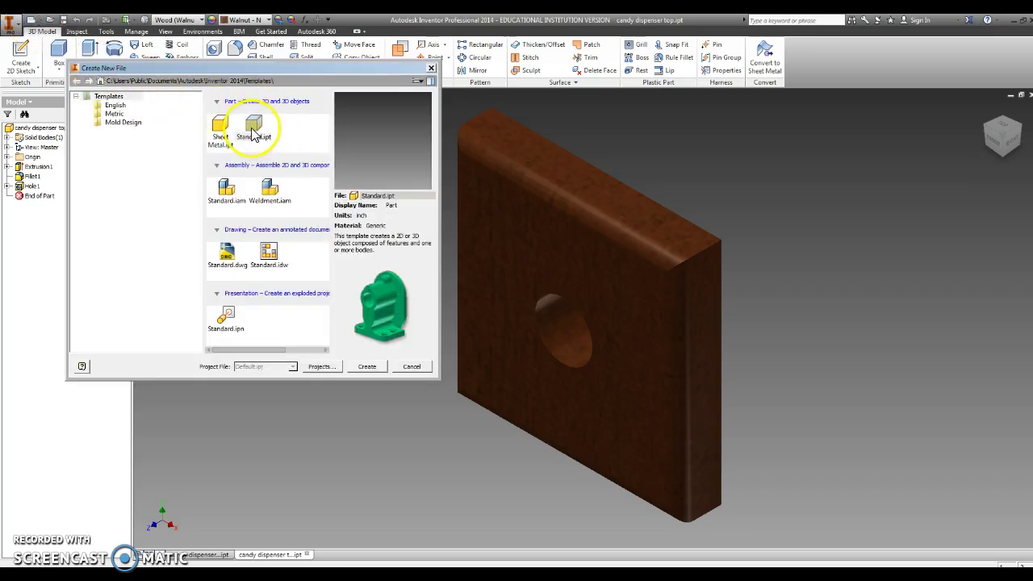
left_click(369, 367)
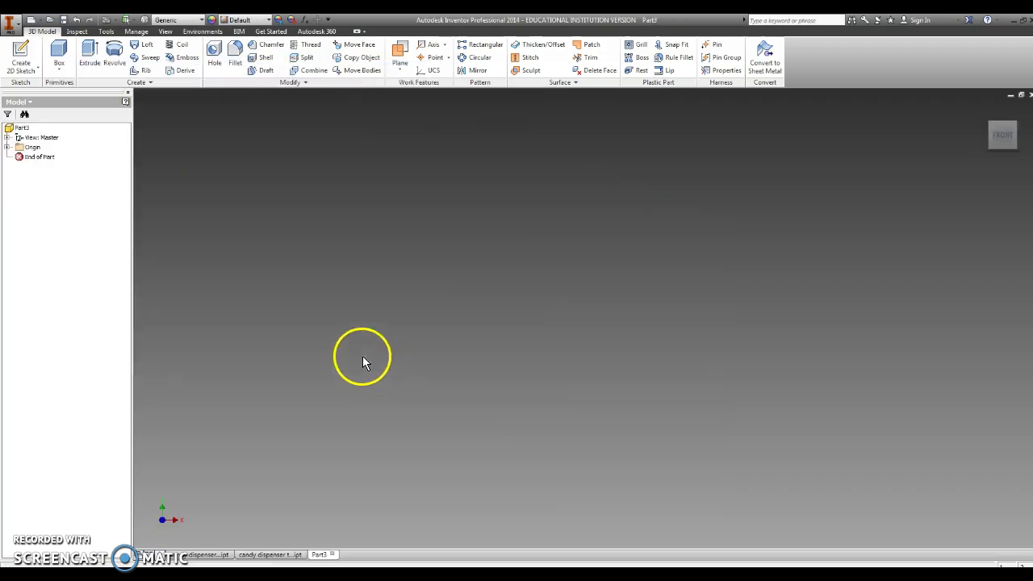
left_click(21, 53)
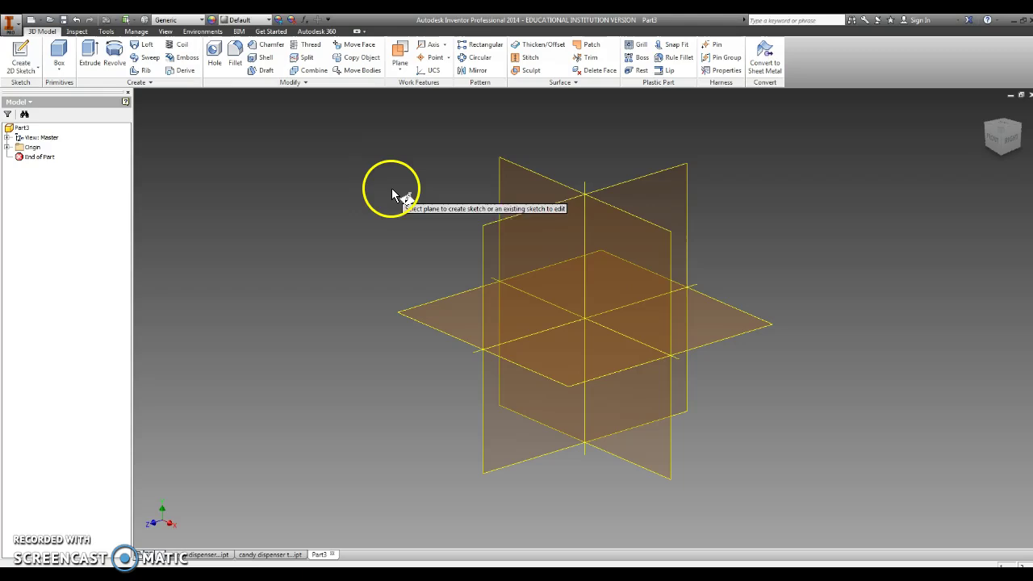
On the vertical origin plane, draw a 3.5 × 1 in rectangle from the origin.
left_click(538, 192)
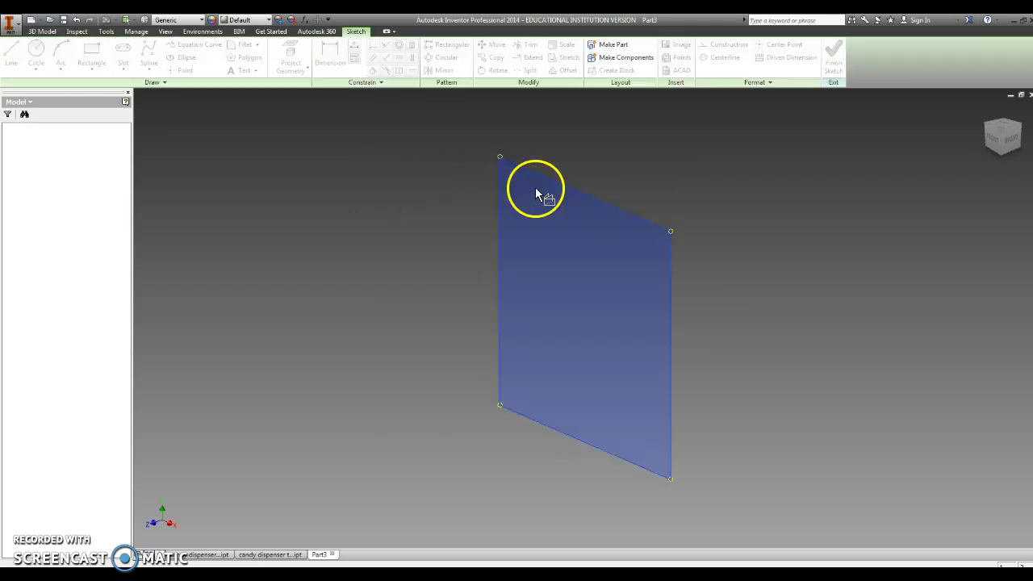
left_click(98, 60)
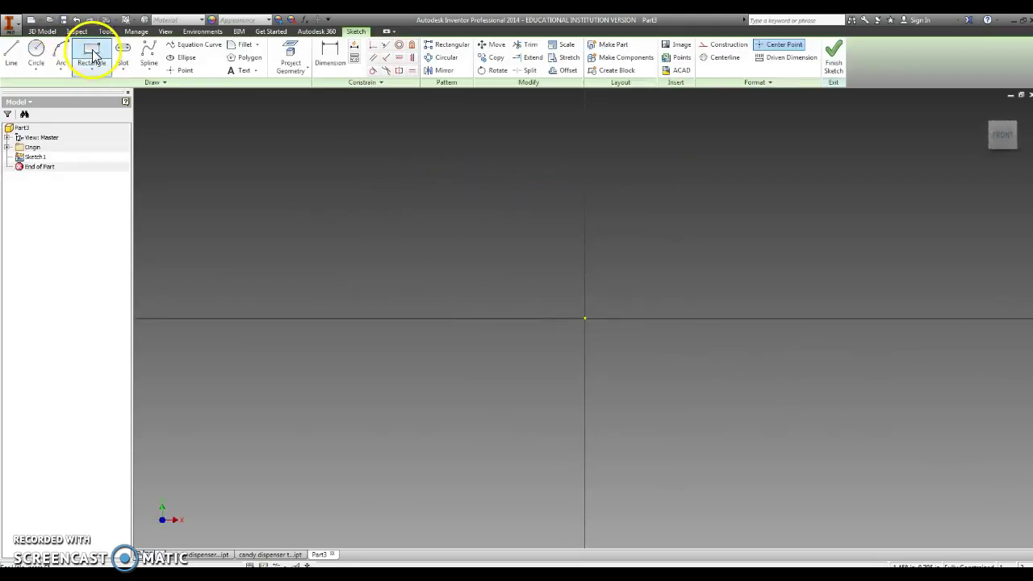
left_click(585, 318)
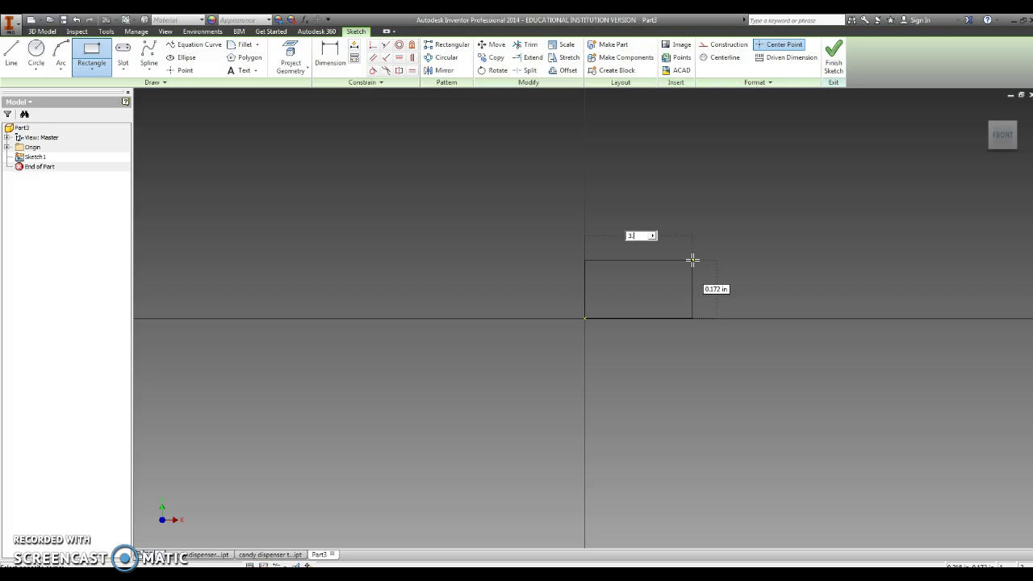
type("3.5")
key("Tab")
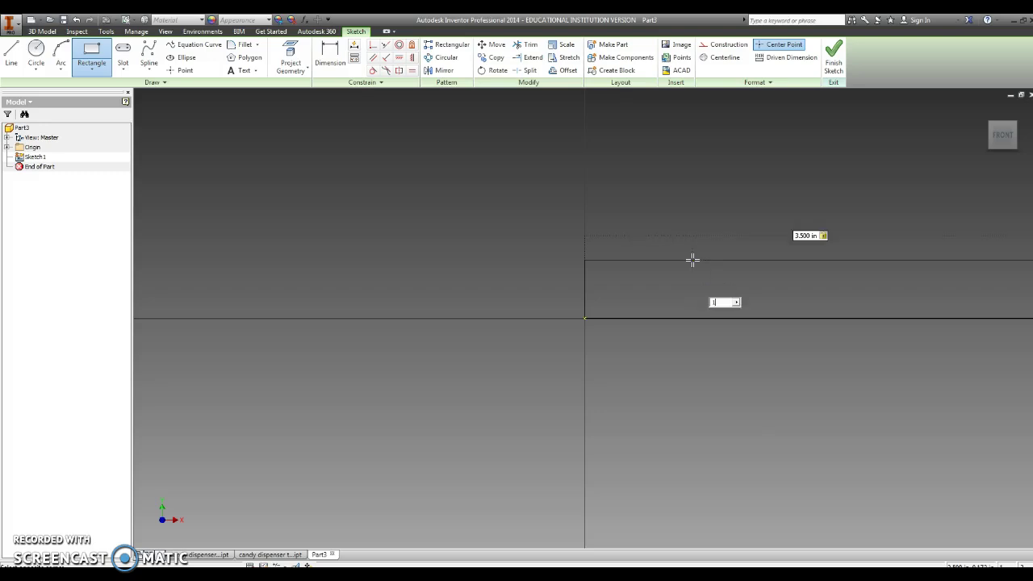
type("1")
key("Return")
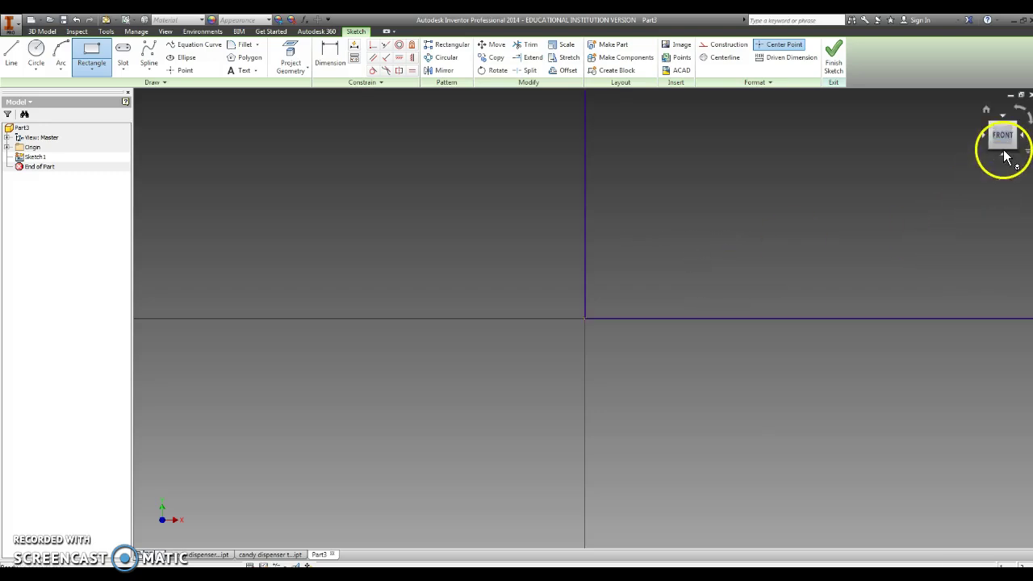
View the rectangle from the front, finish Sketch1, and return to the home view.
left_click(1004, 153)
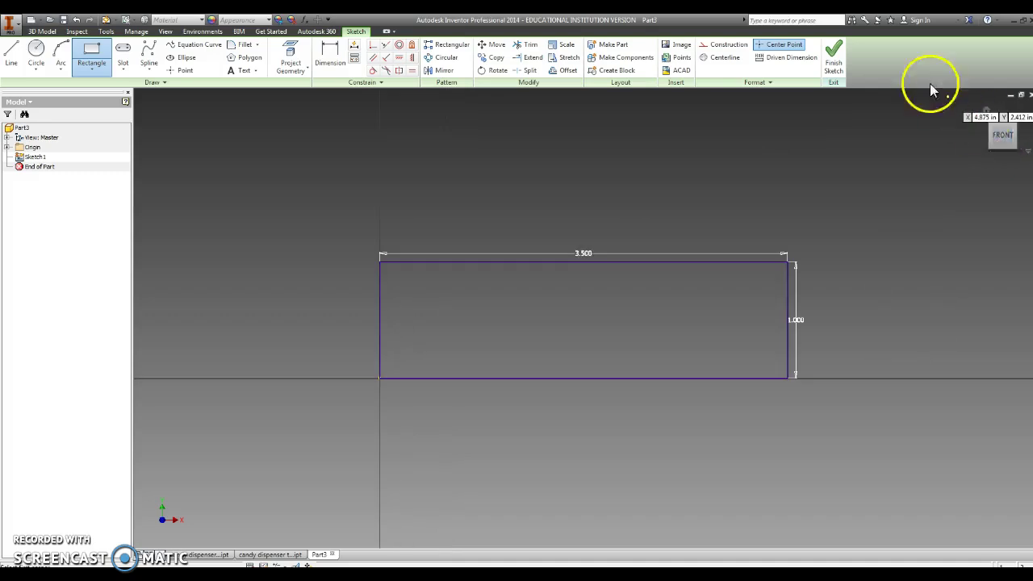
left_click(835, 55)
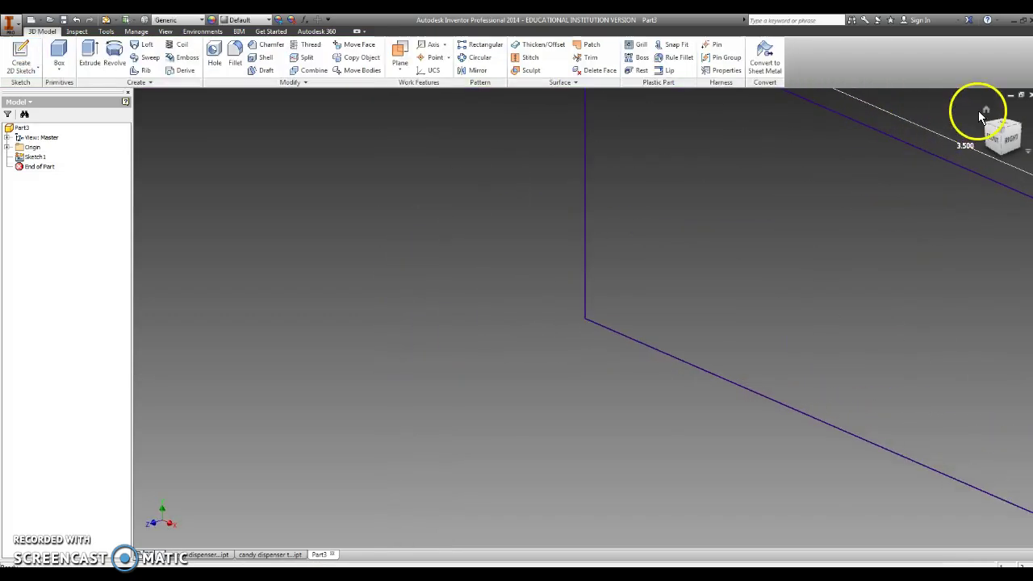
left_click(984, 111)
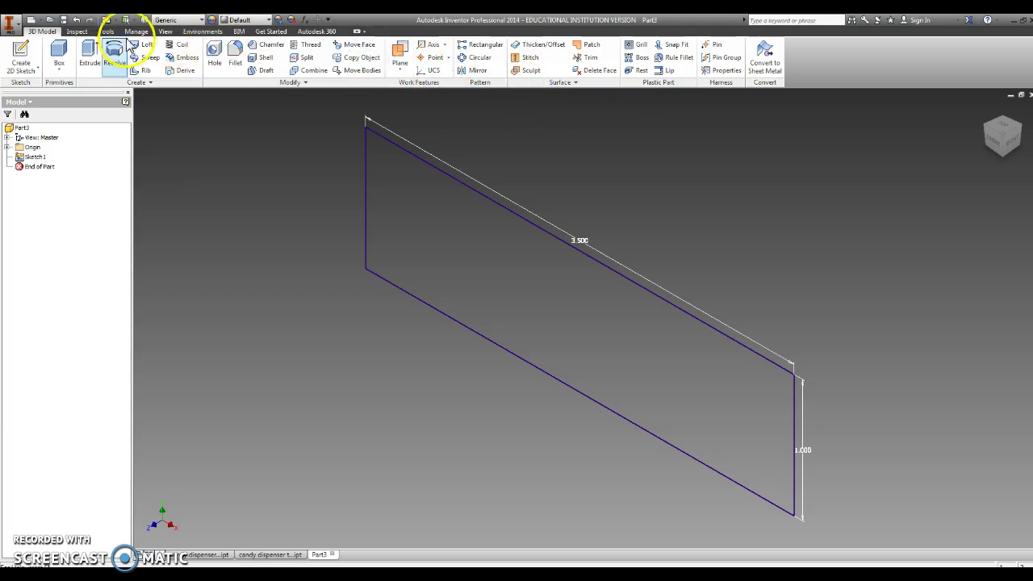
left_click(89, 50)
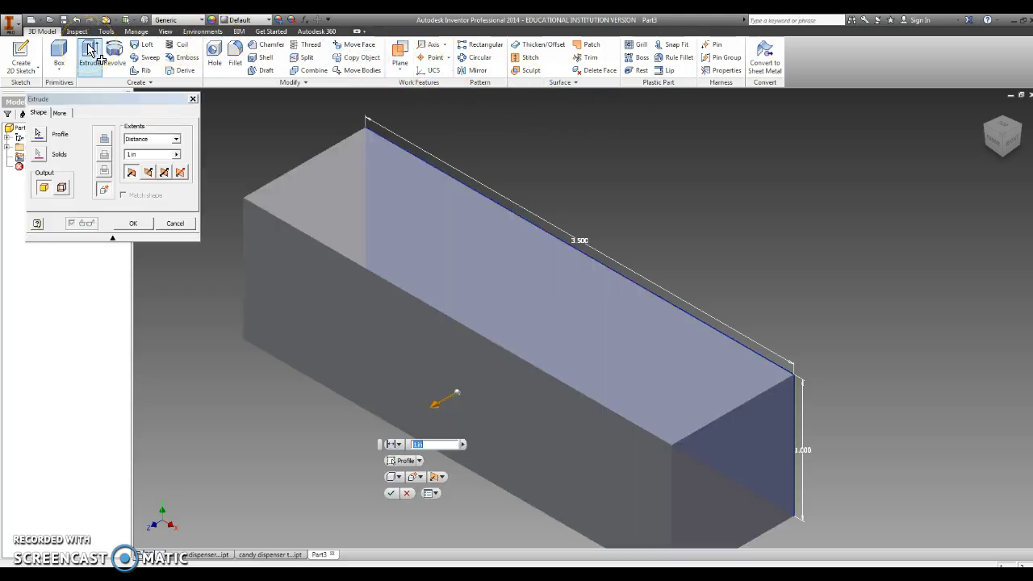
Extrude the rectangle 3/4 in, make the block Wood (Walnut), and choose Standard.ipt for a new file.
type("3/4")
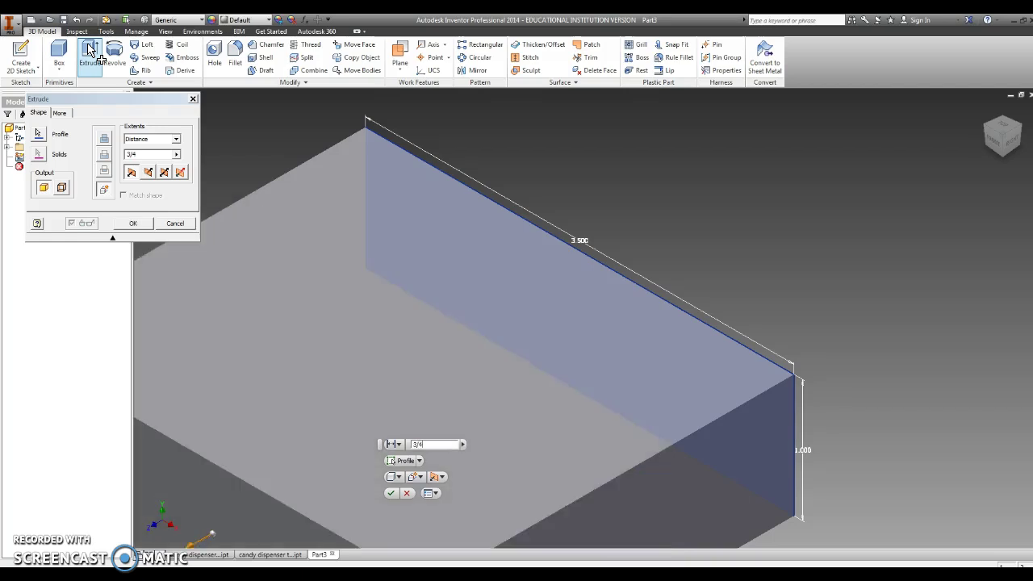
key("Return")
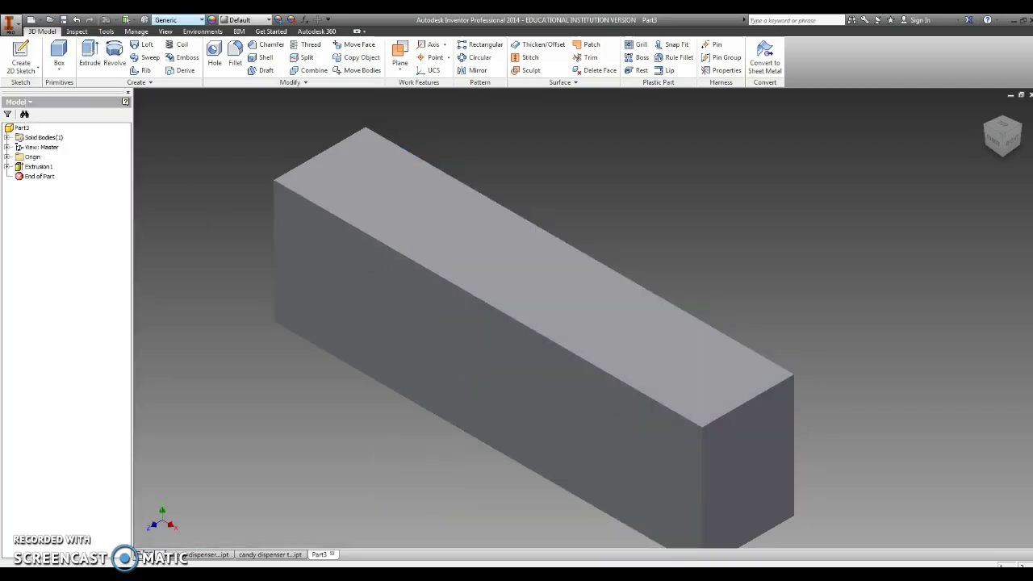
left_click(201, 21)
scroll(253, 176, "down", 3)
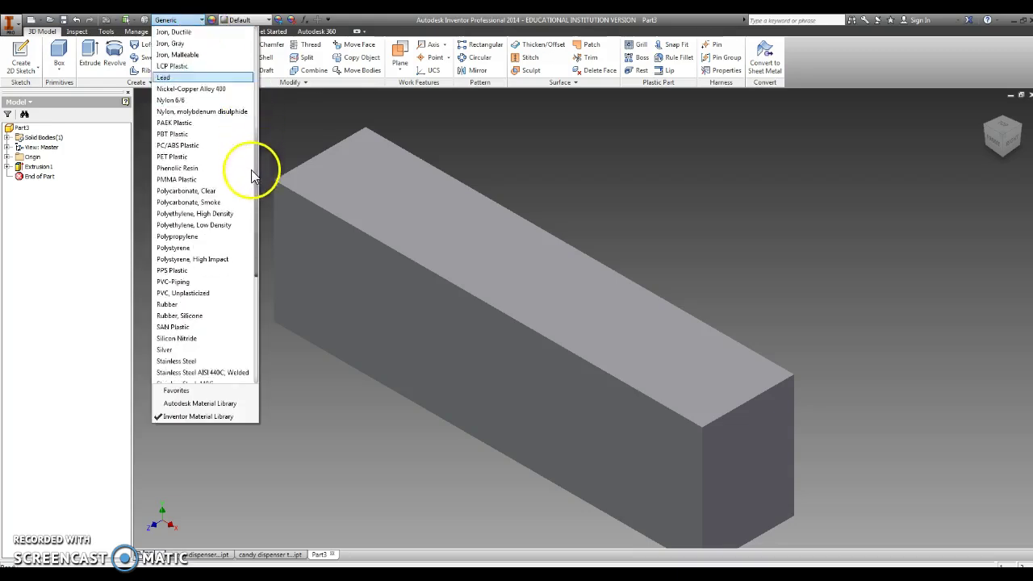
left_click_drag(253, 176, 259, 288)
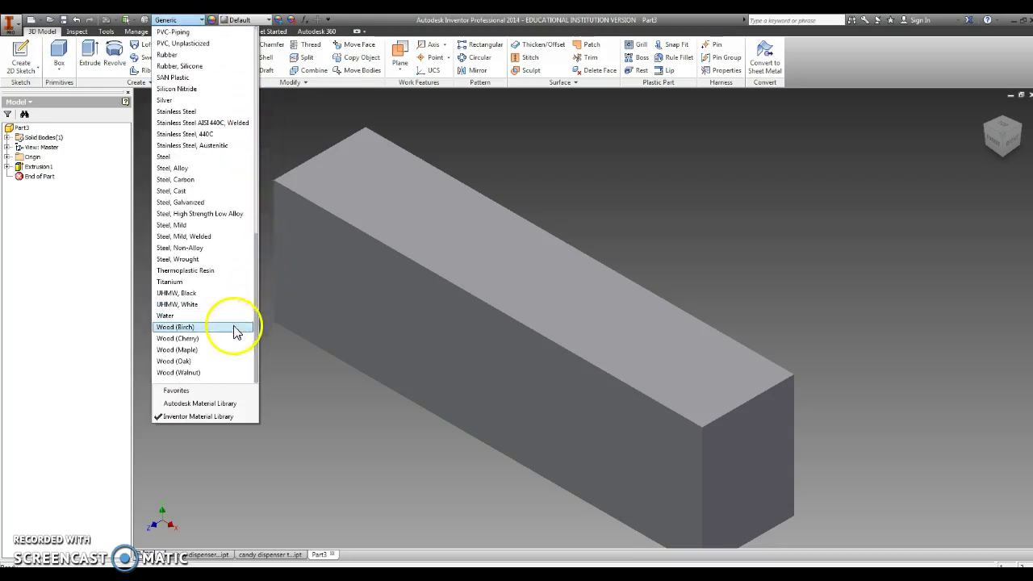
left_click(187, 373)
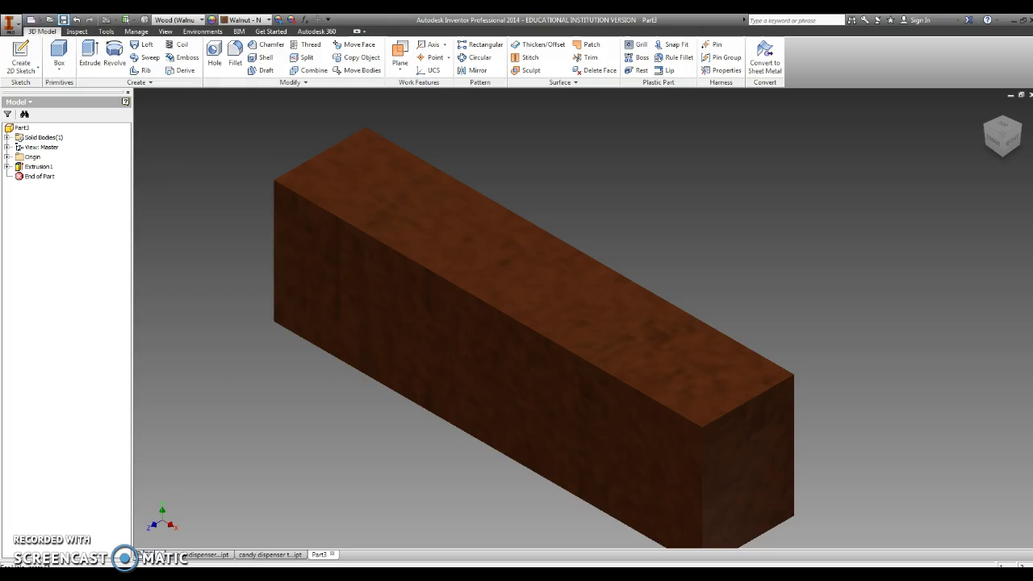
left_click(33, 22)
left_click(254, 123)
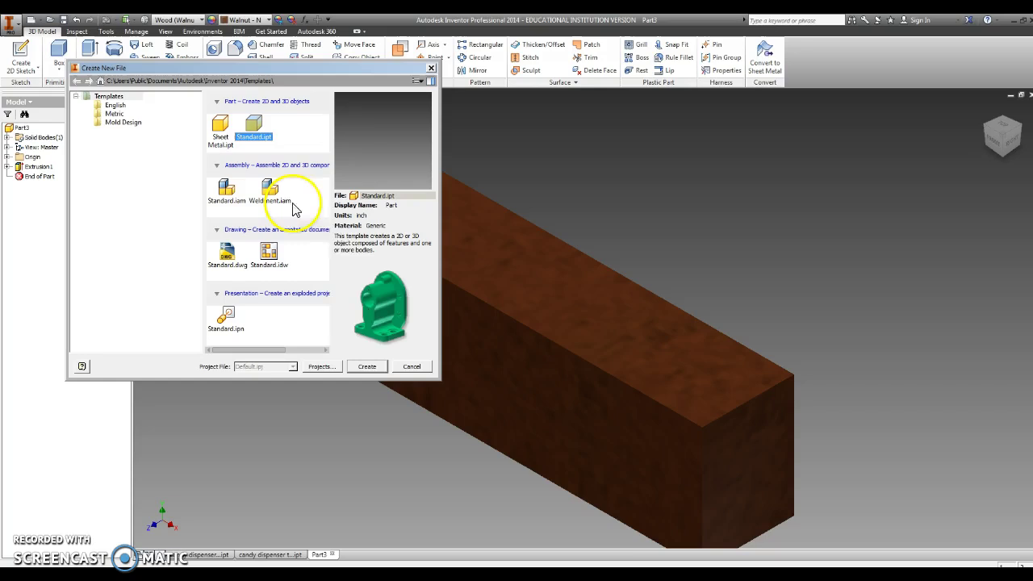
Create the new part, Part4, and start a sketch on an origin plane.
left_click(368, 367)
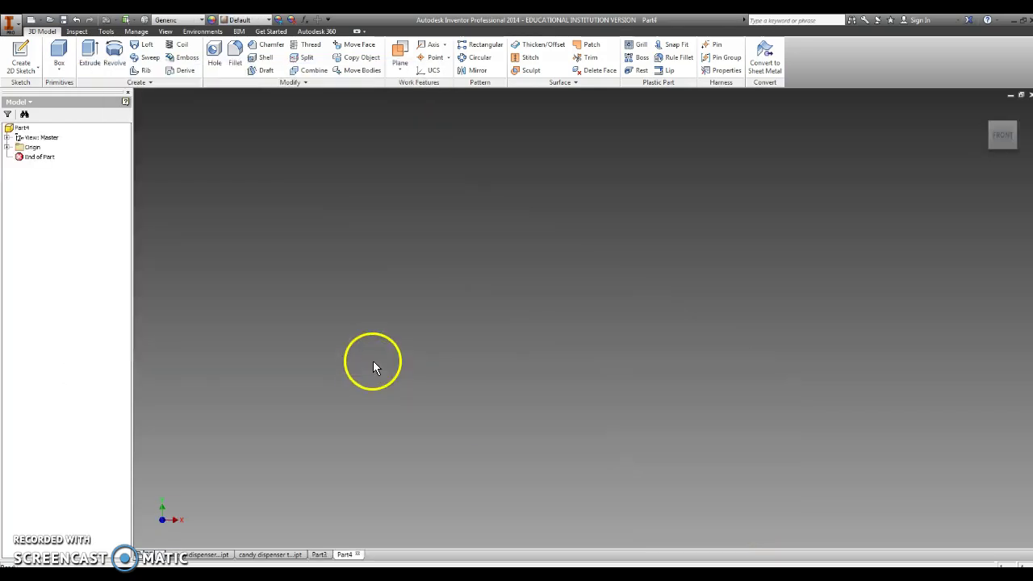
left_click(20, 55)
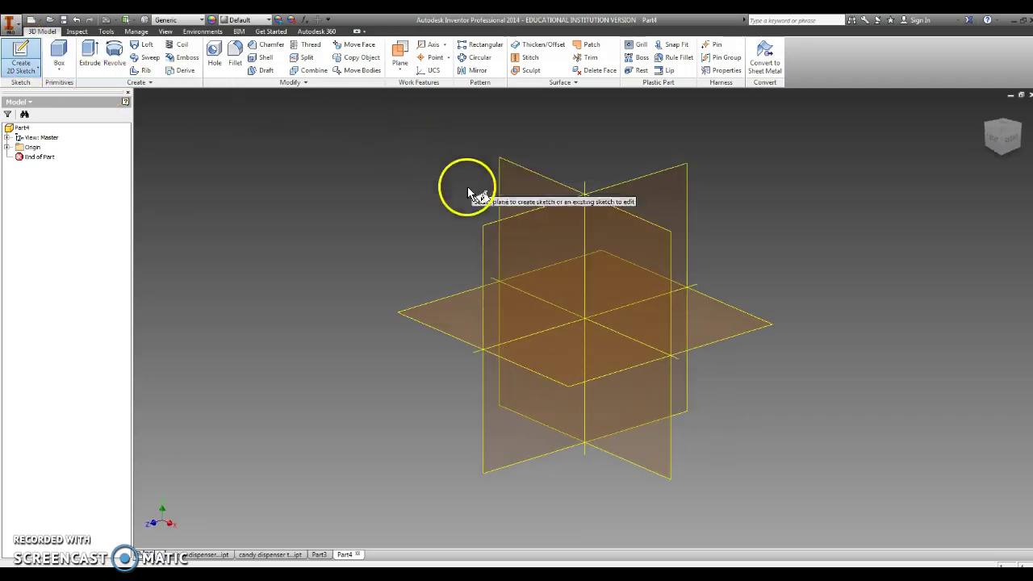
left_click(517, 200)
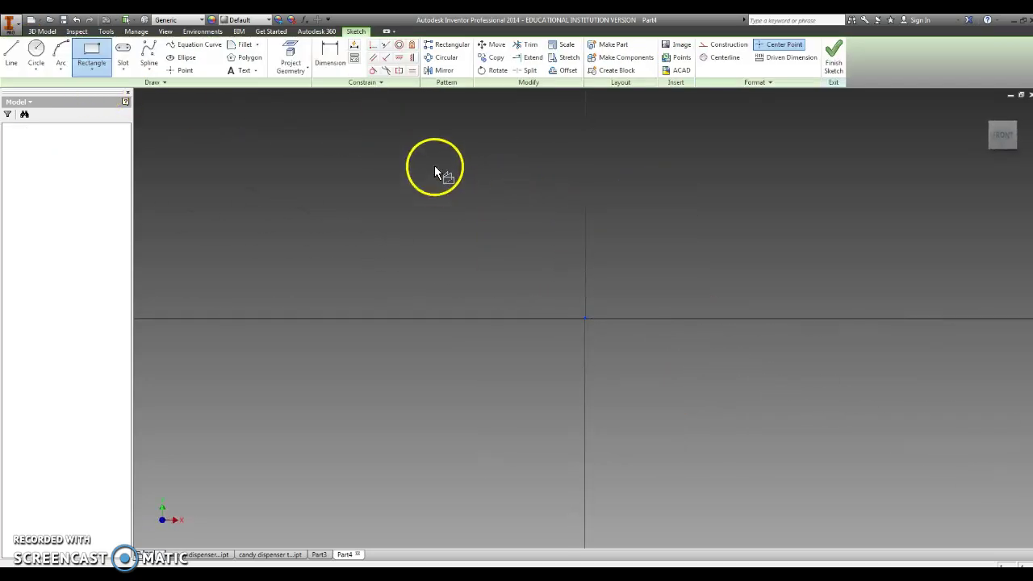
Draw a 12 × 1 in rectangle from the origin and finish the sketch.
left_click(102, 54)
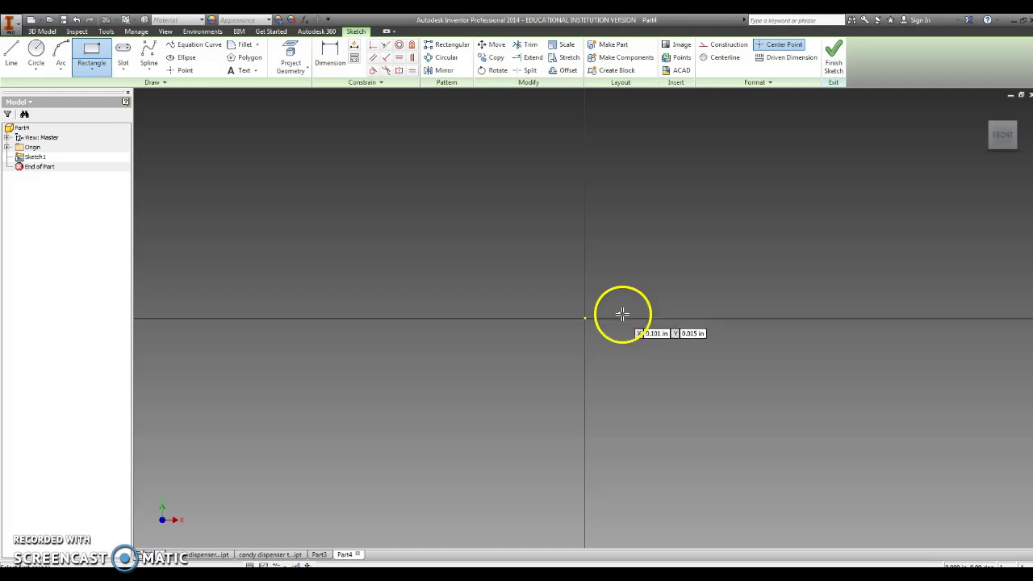
left_click(585, 317)
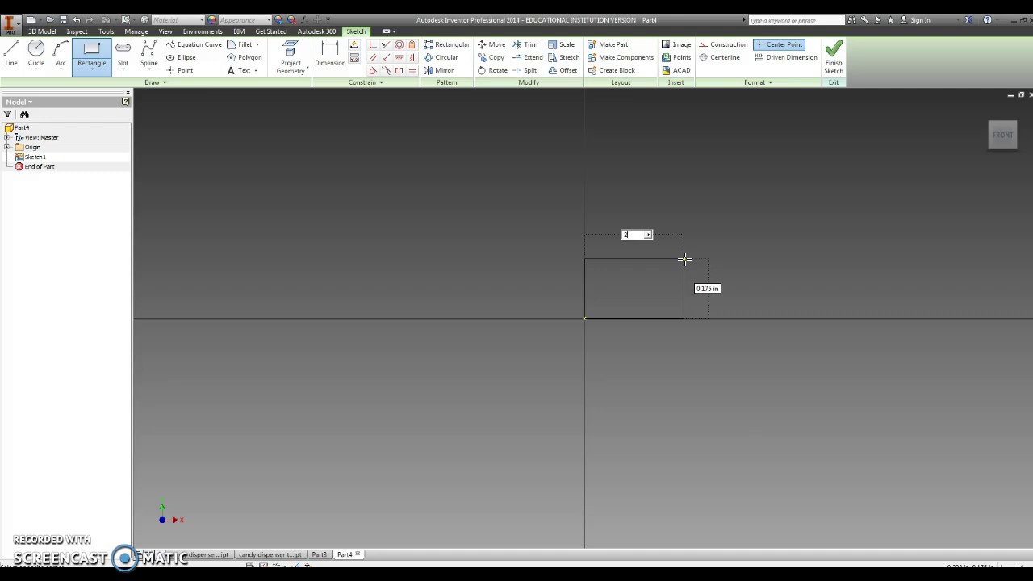
key("Tab")
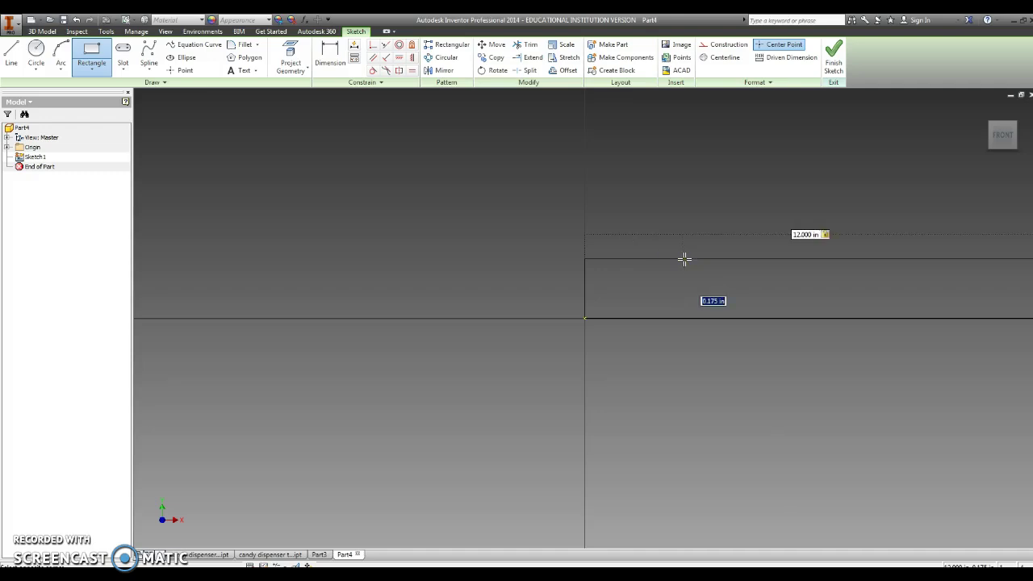
type("10")
key("Return")
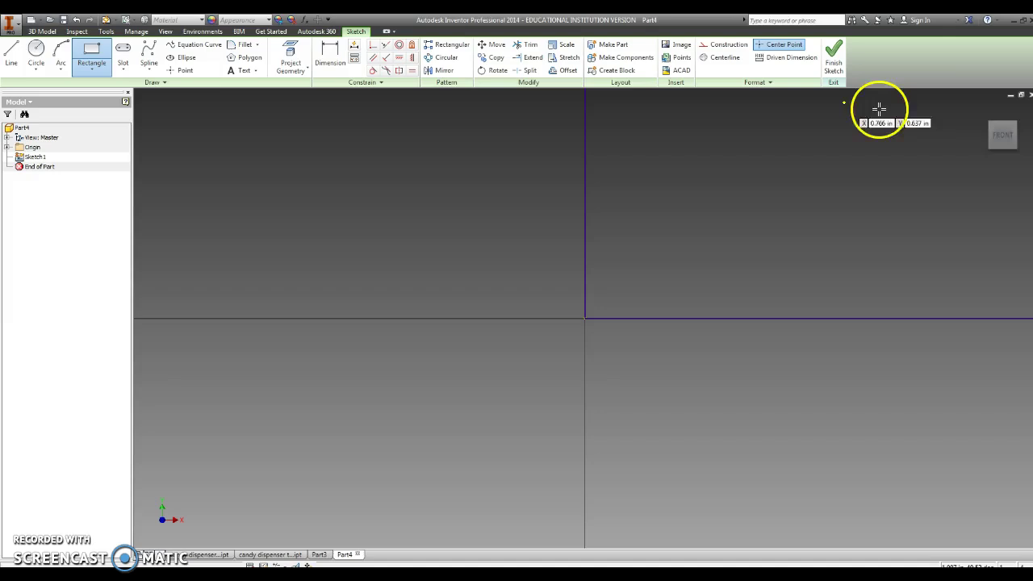
left_click(1010, 139)
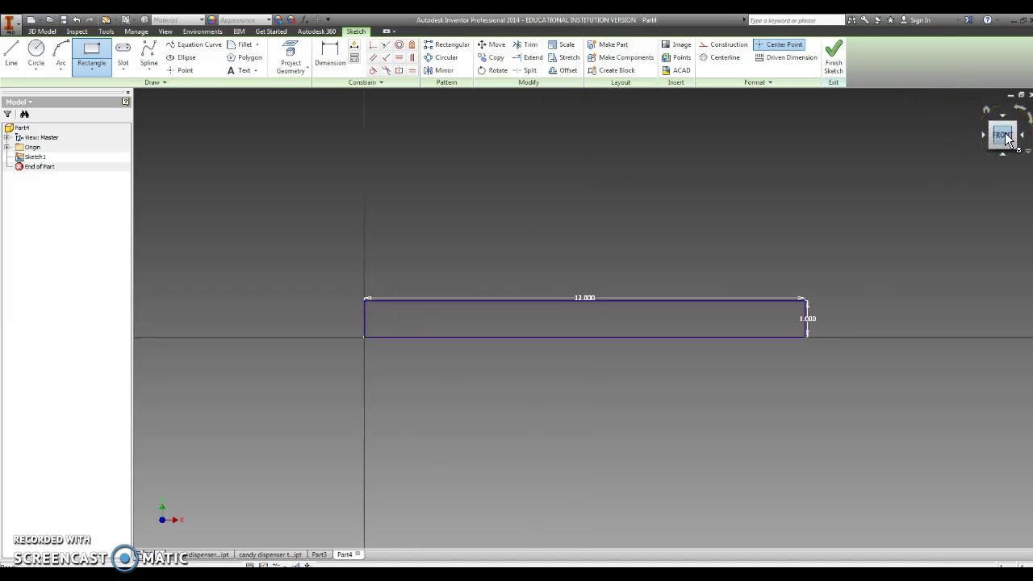
left_click(833, 62)
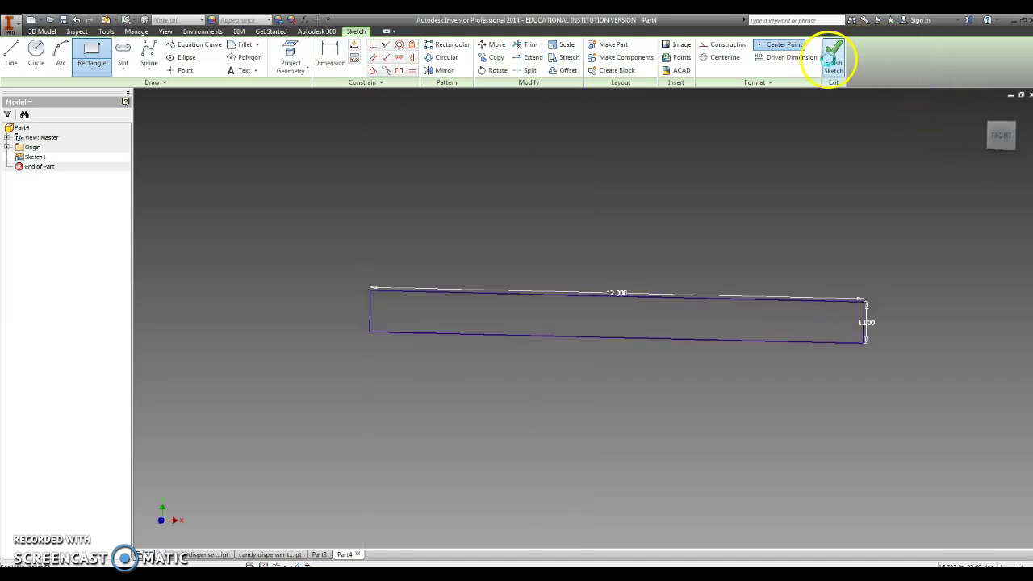
left_click(987, 107)
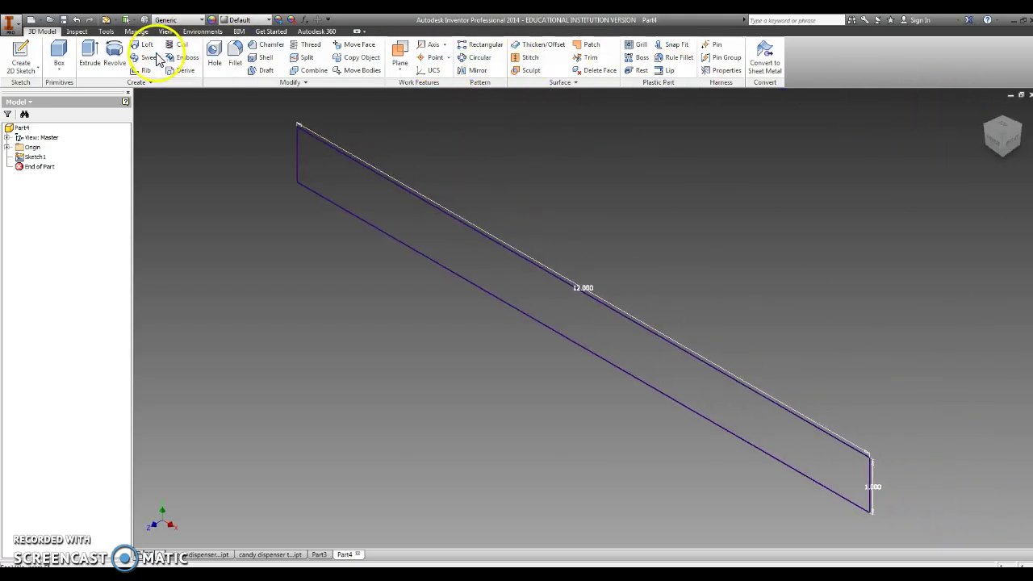
Extrude Part4's 12 × 1 in rectangle 3/4 in into a solid bar.
left_click(91, 54)
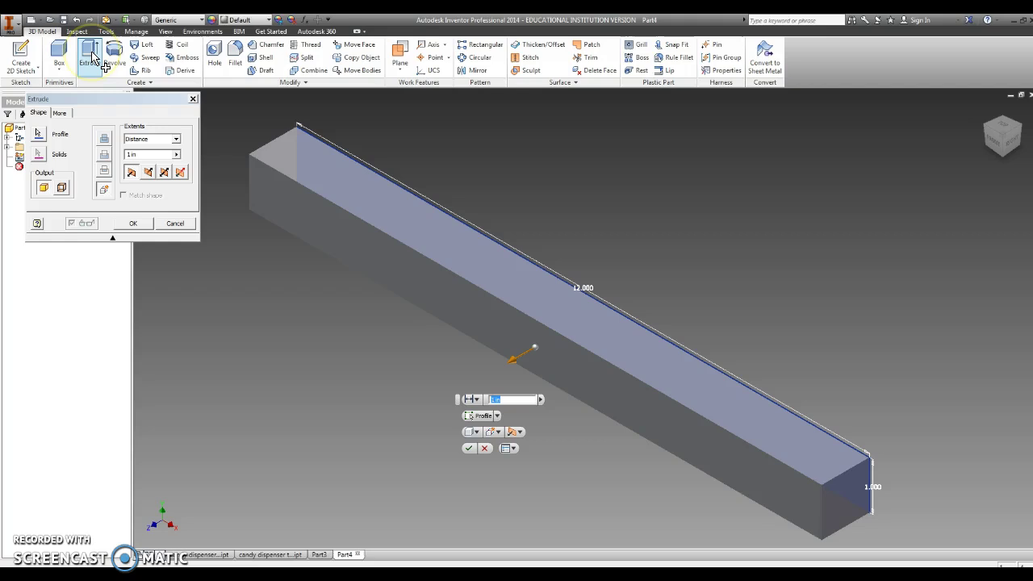
type("/4")
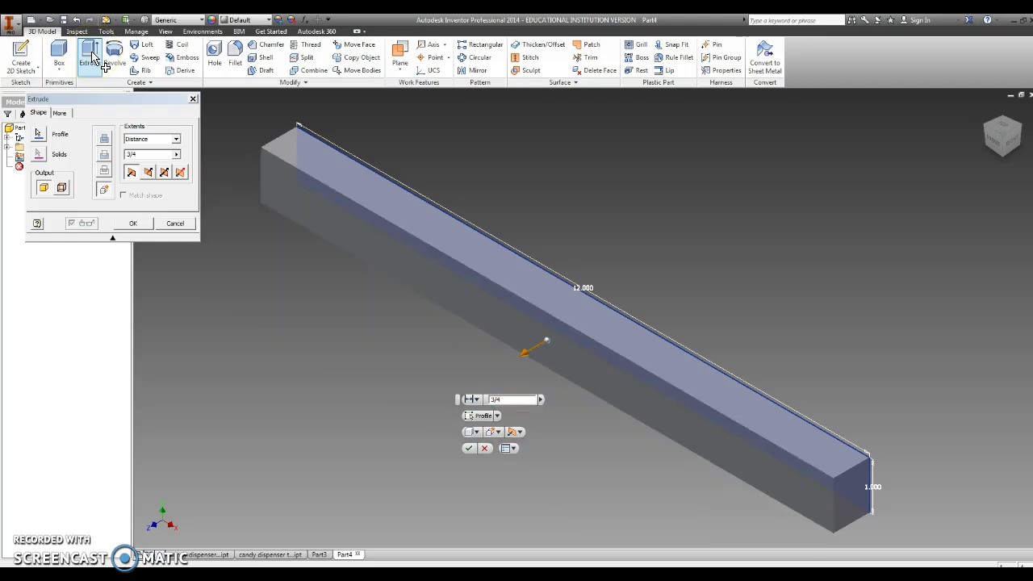
key("Return")
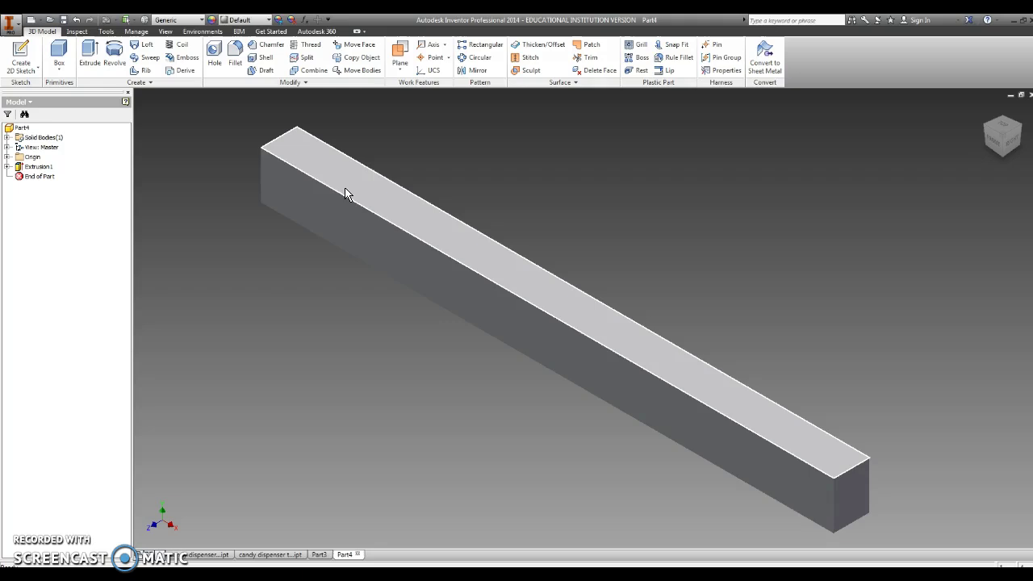
mouse_move(346, 194)
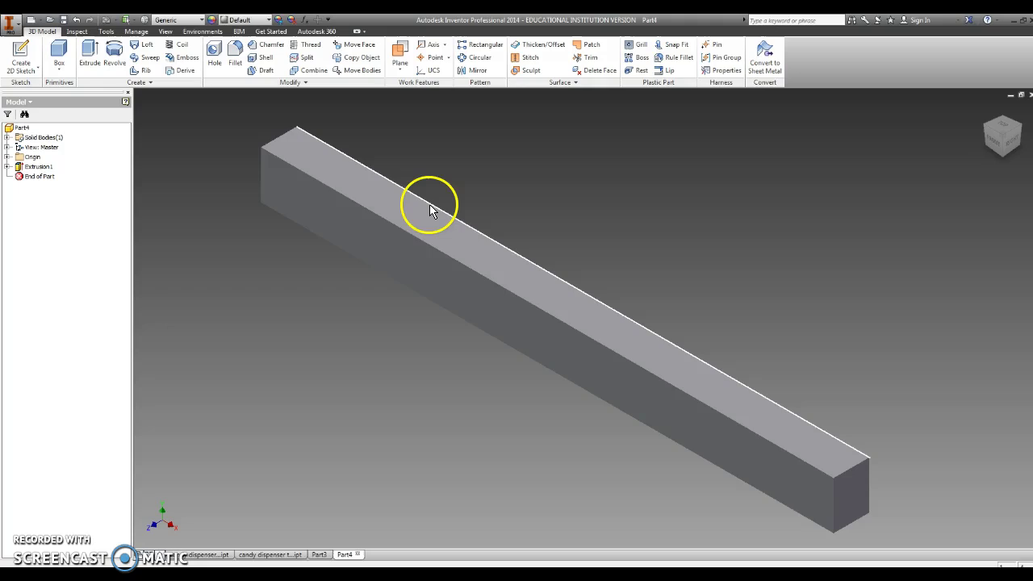
Sketch a 1 × .375 in rectangle on the bar's top face.
left_click(343, 188)
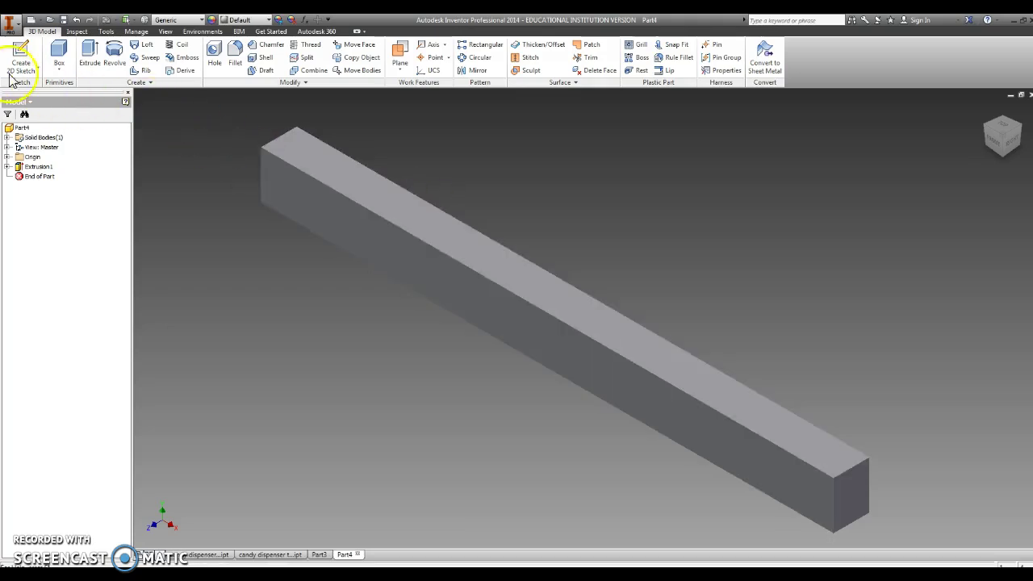
left_click(20, 50)
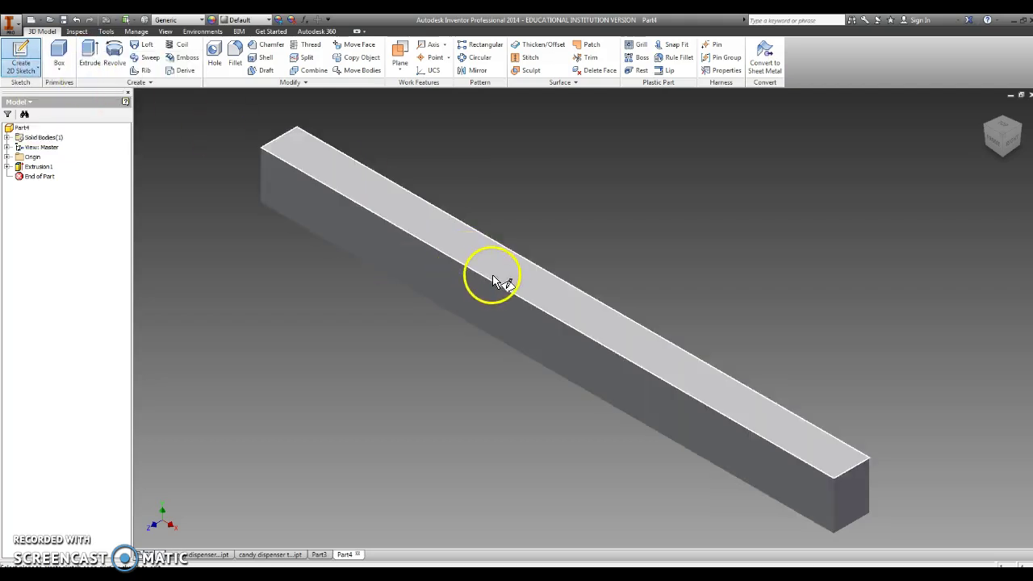
left_click(529, 286)
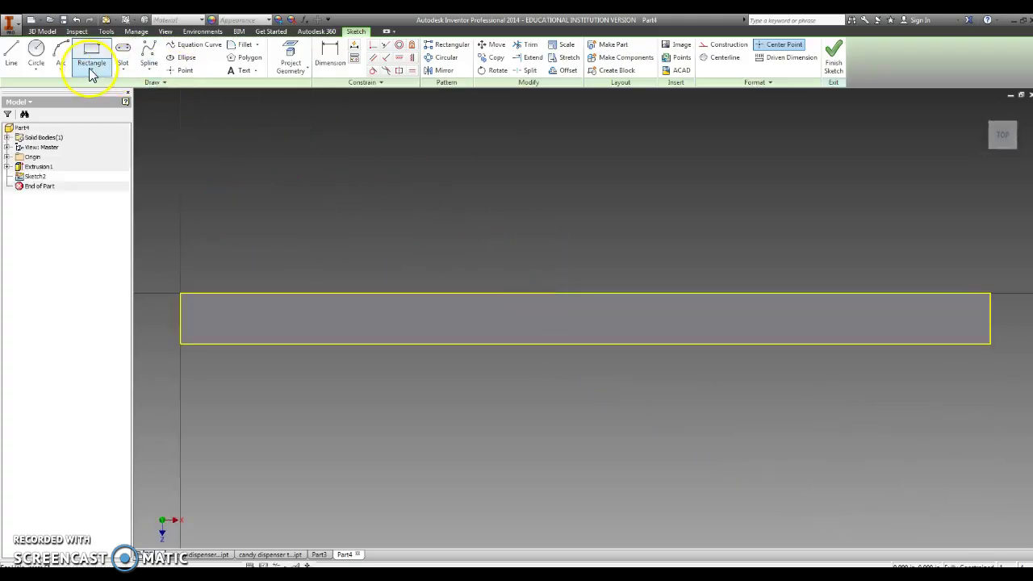
left_click(91, 71)
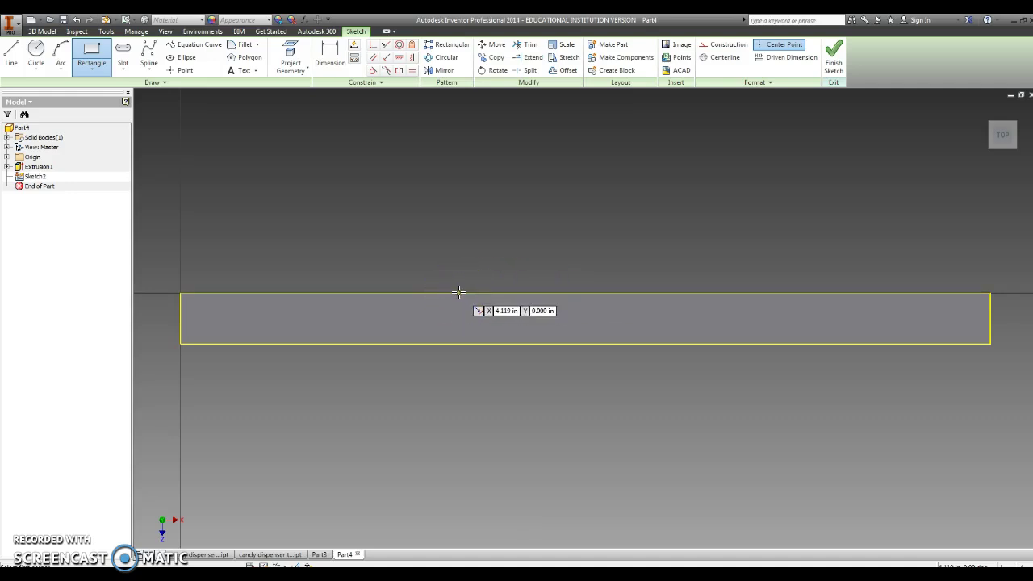
left_click_drag(458, 293, 514, 313)
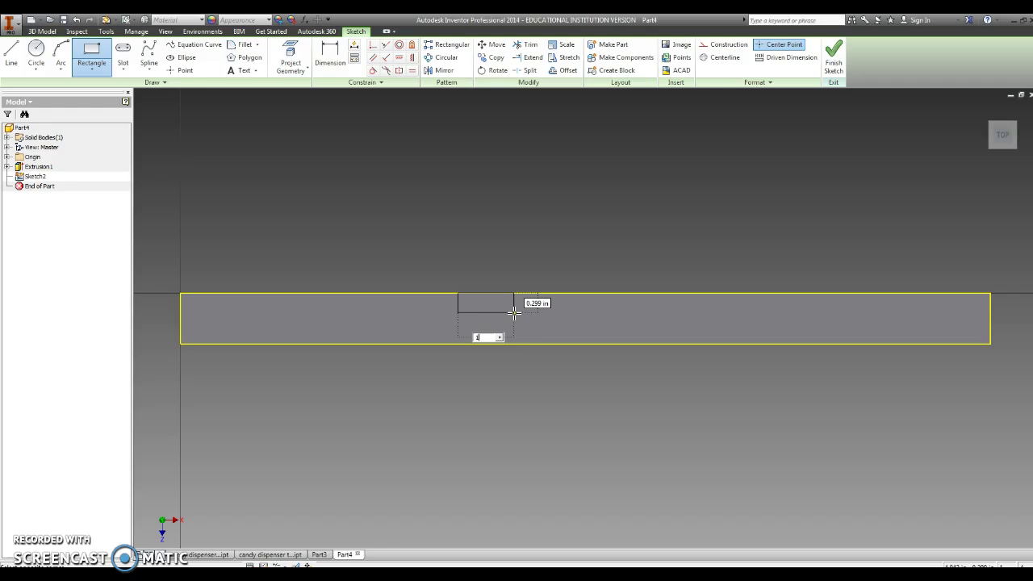
type("1")
key("Tab")
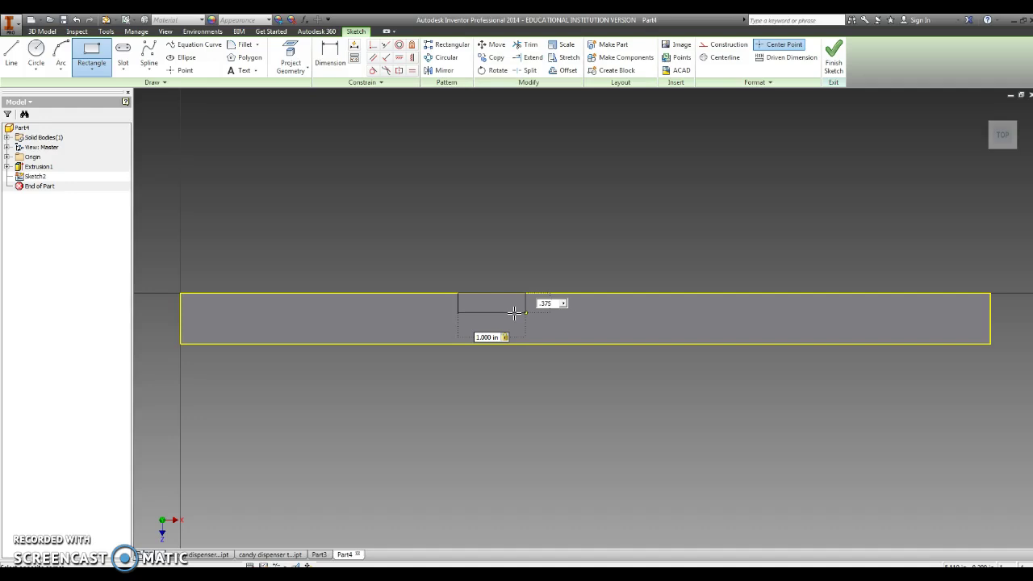
type(".375")
key("Return")
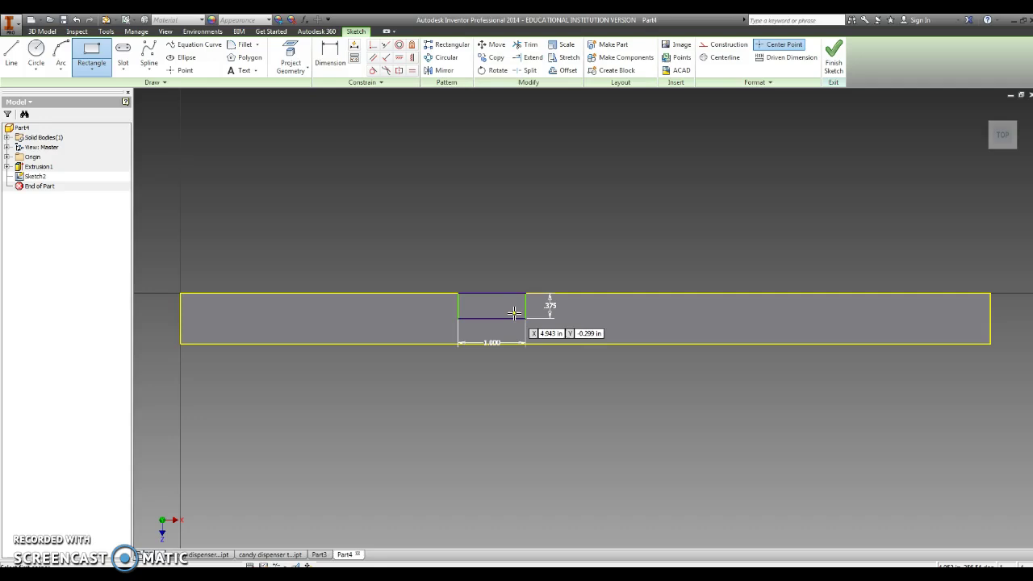
Dimension the small rectangle 5.500 in from the bar's left end.
left_click(328, 61)
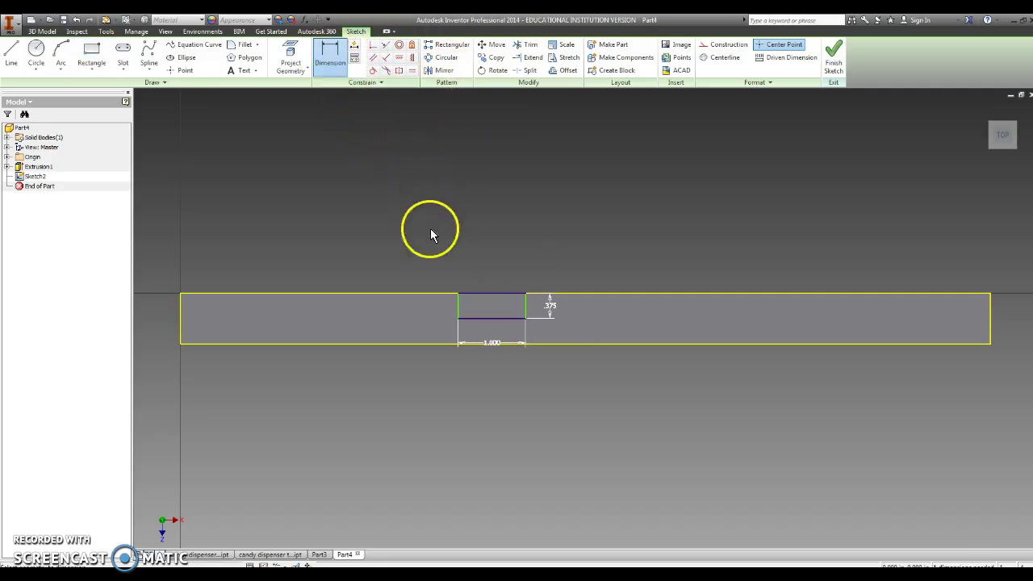
left_click(458, 307)
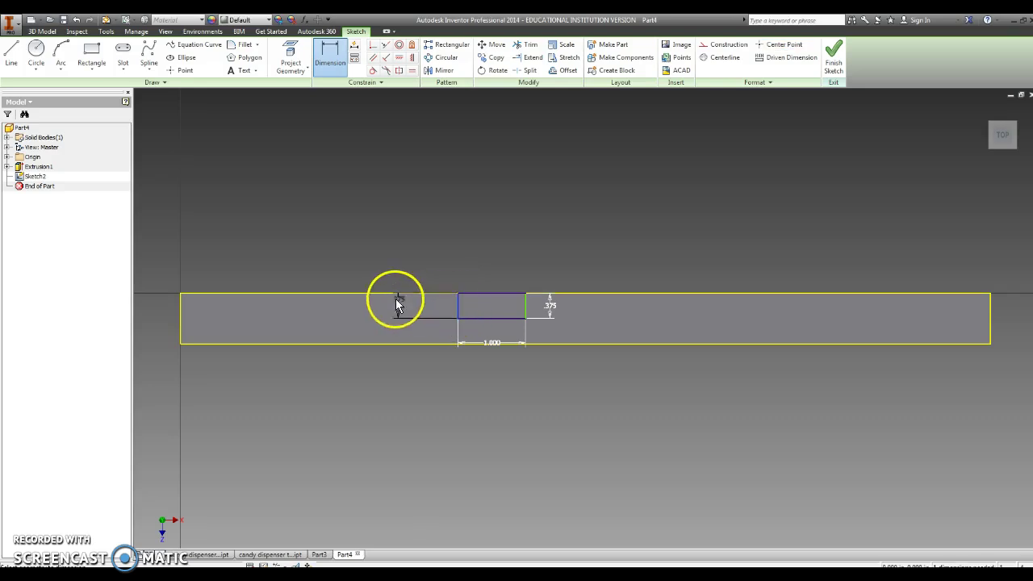
left_click(180, 310)
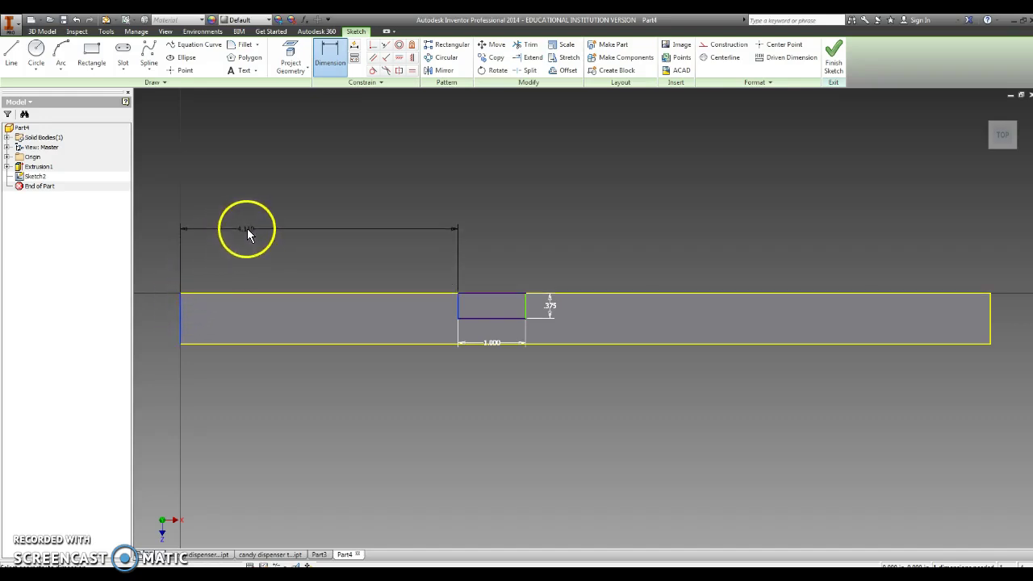
left_click(262, 226)
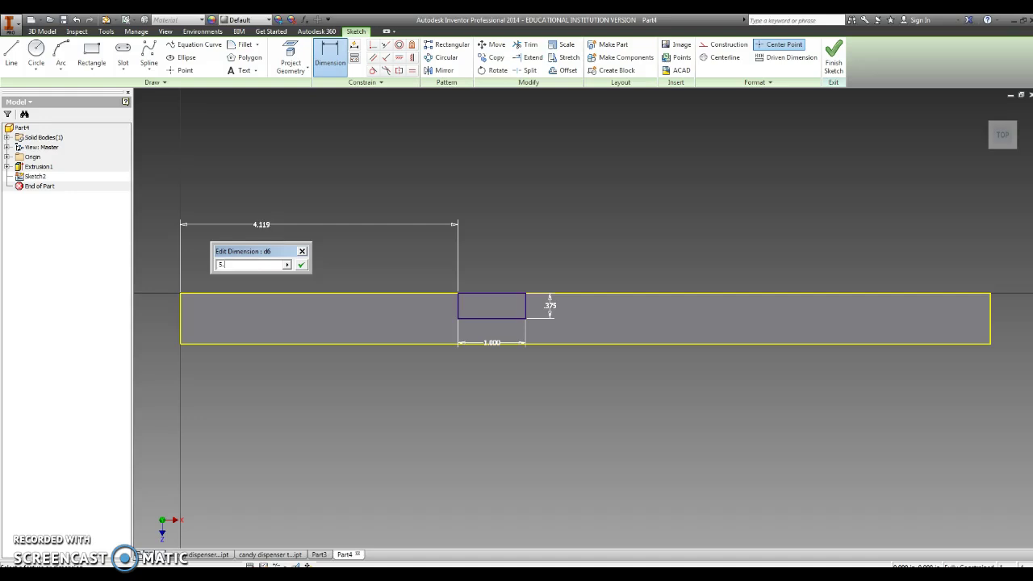
key("Return")
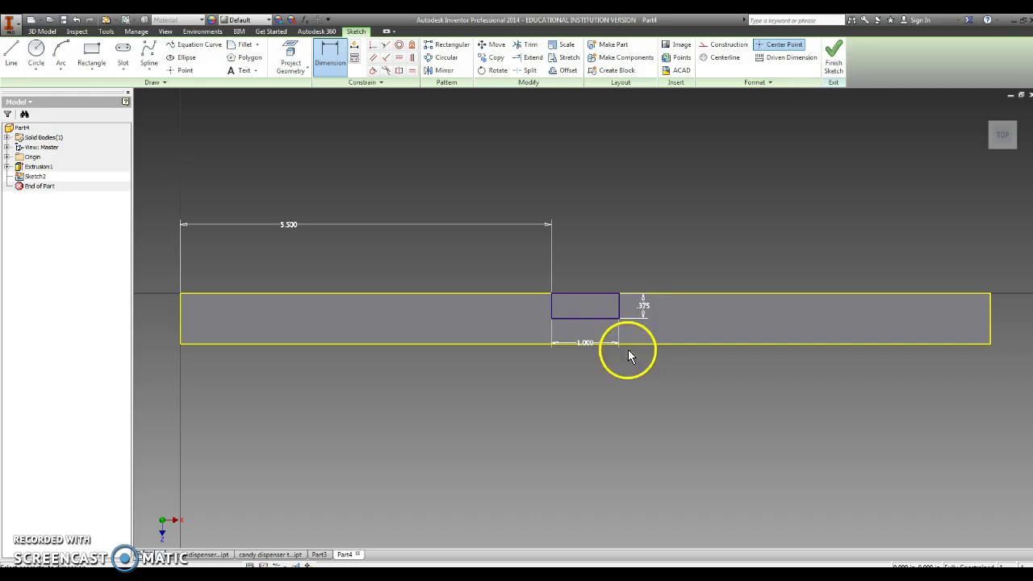
Finish Sketch2 and cut-extrude the small rectangle 1 in to notch the groove into the bar.
left_click(831, 65)
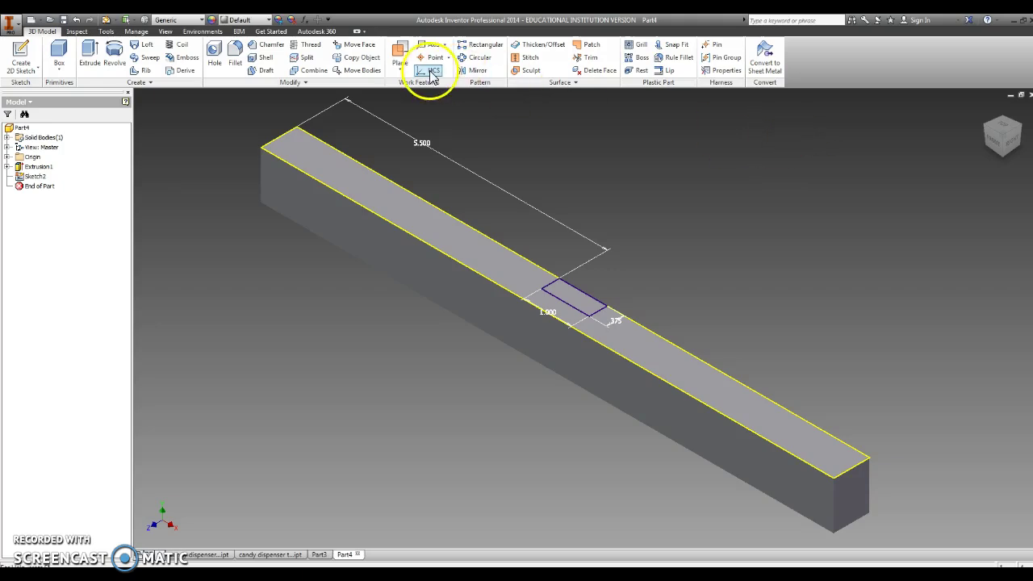
left_click(90, 55)
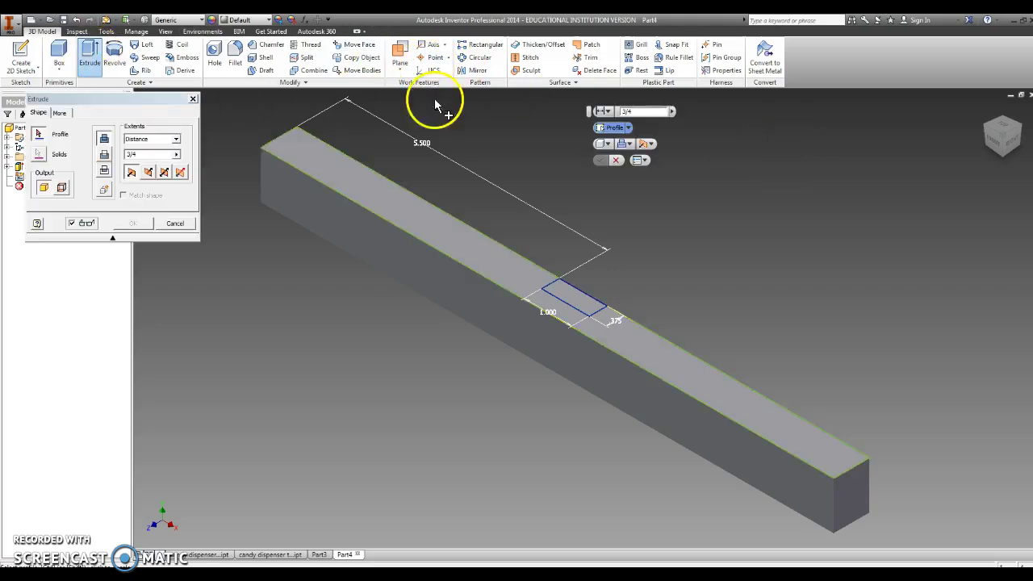
left_click(629, 144)
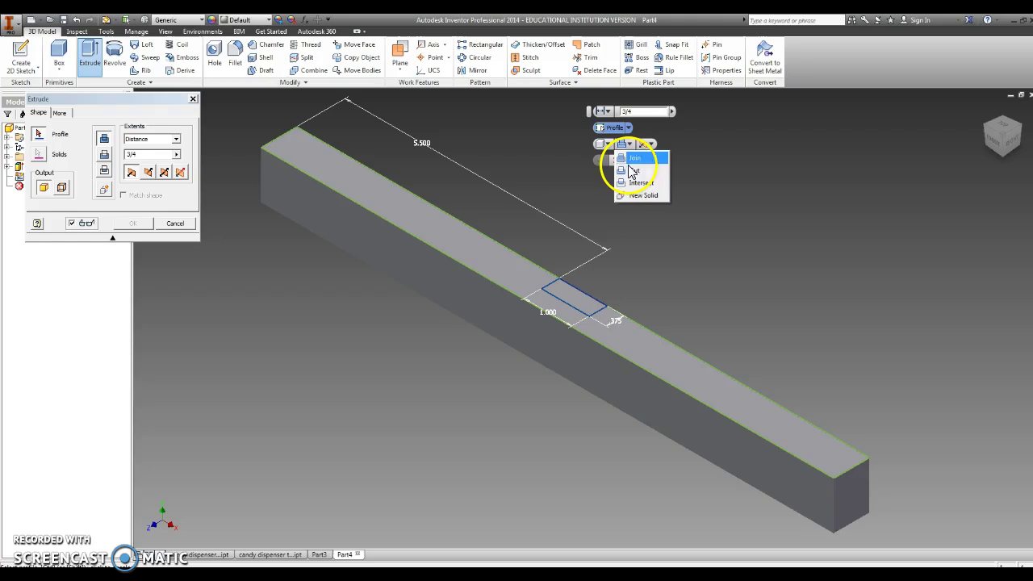
left_click(633, 170)
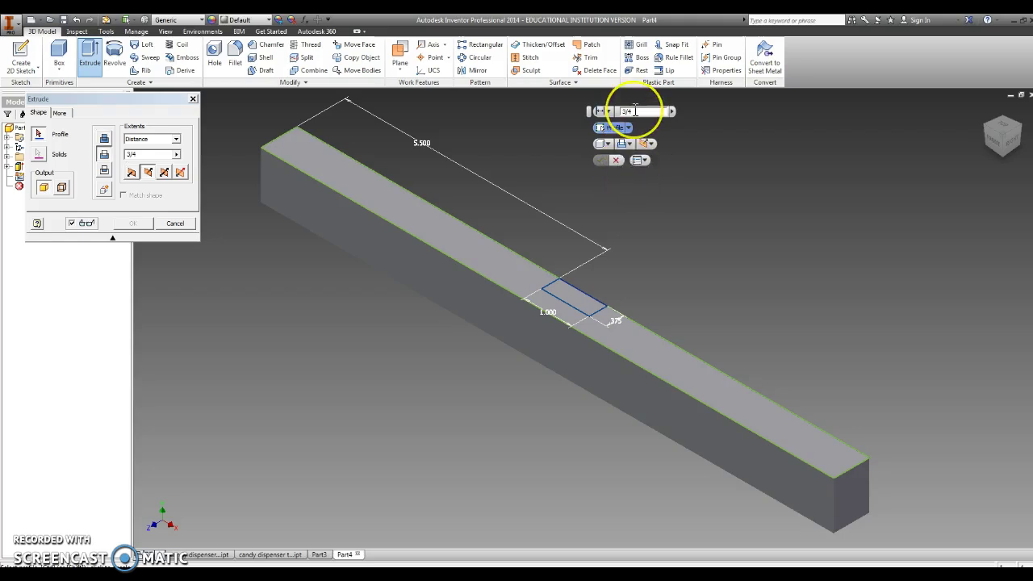
left_click_drag(635, 110, 607, 110)
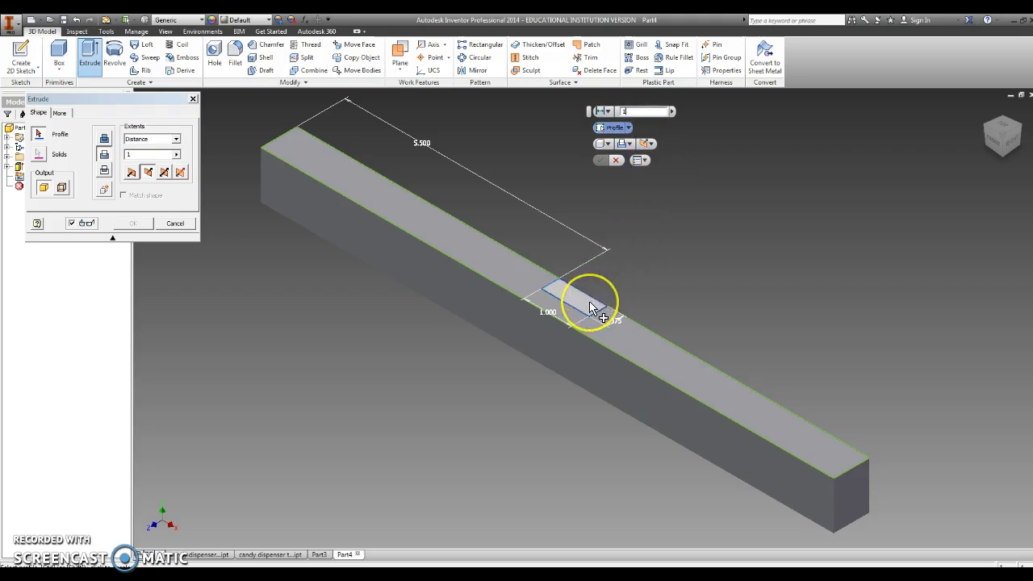
left_click(590, 308)
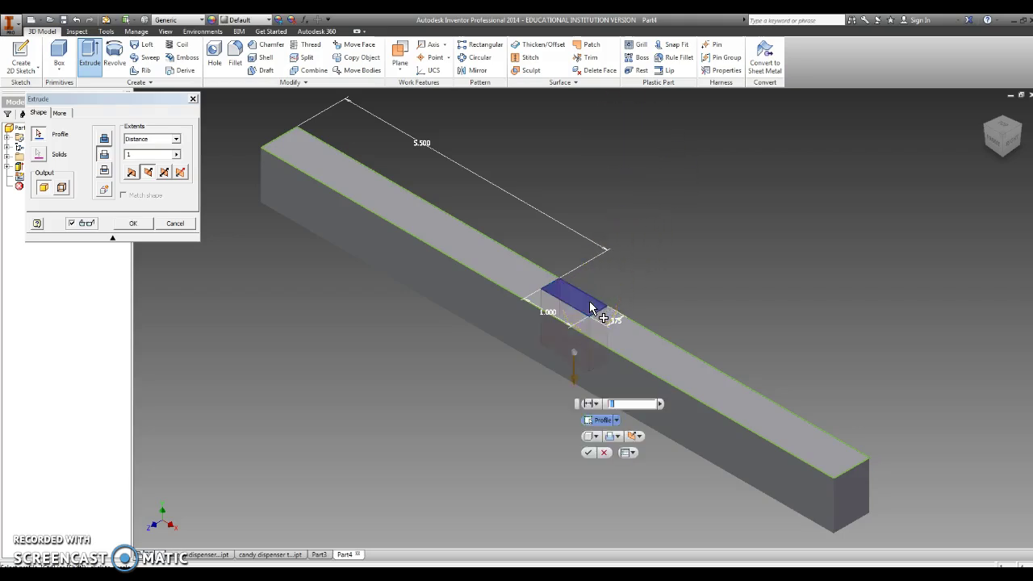
left_click(589, 454)
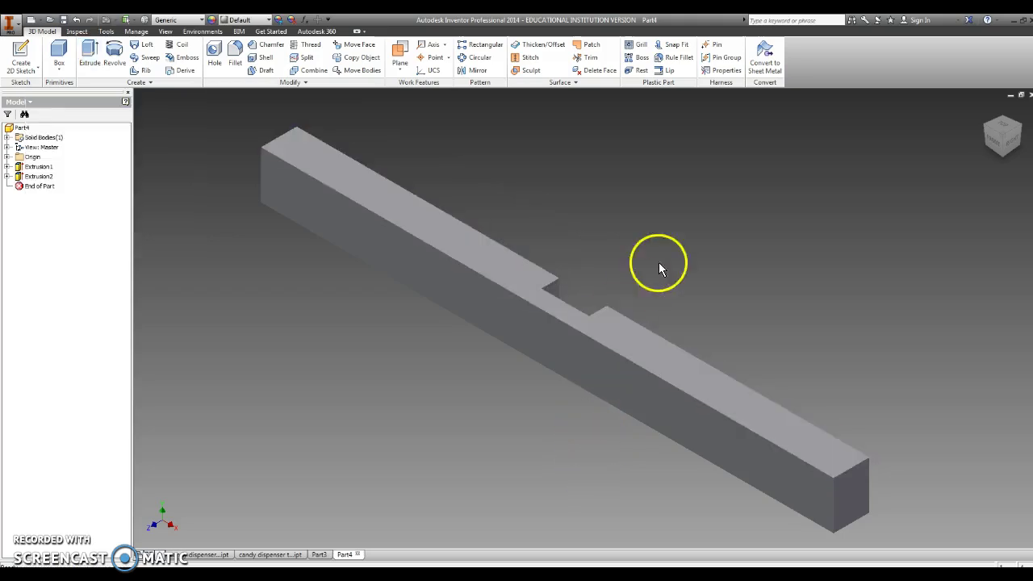
left_click_drag(992, 134, 554, 546)
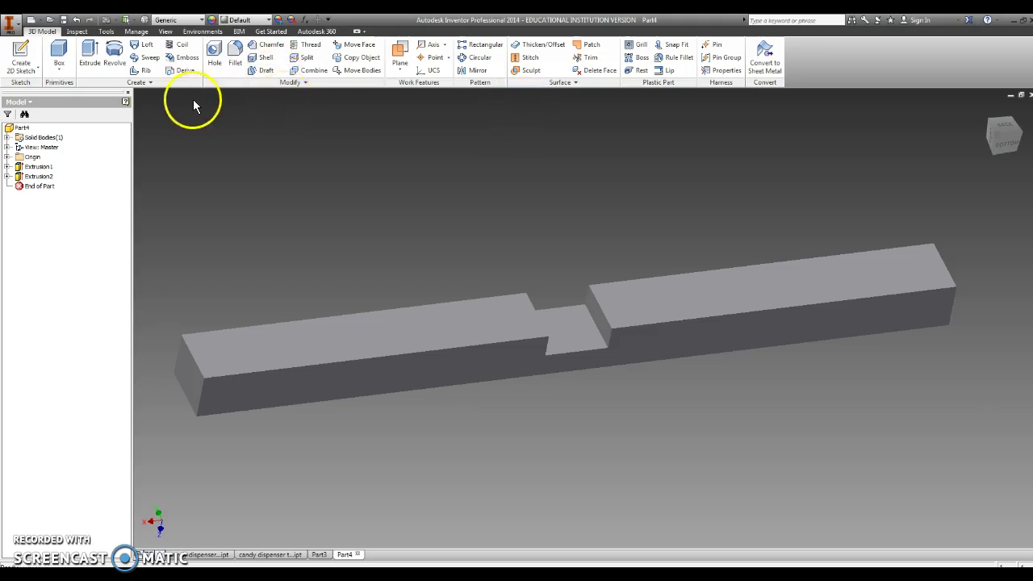
Start a sketch on the bar's top face and place two points near each end.
left_click(23, 50)
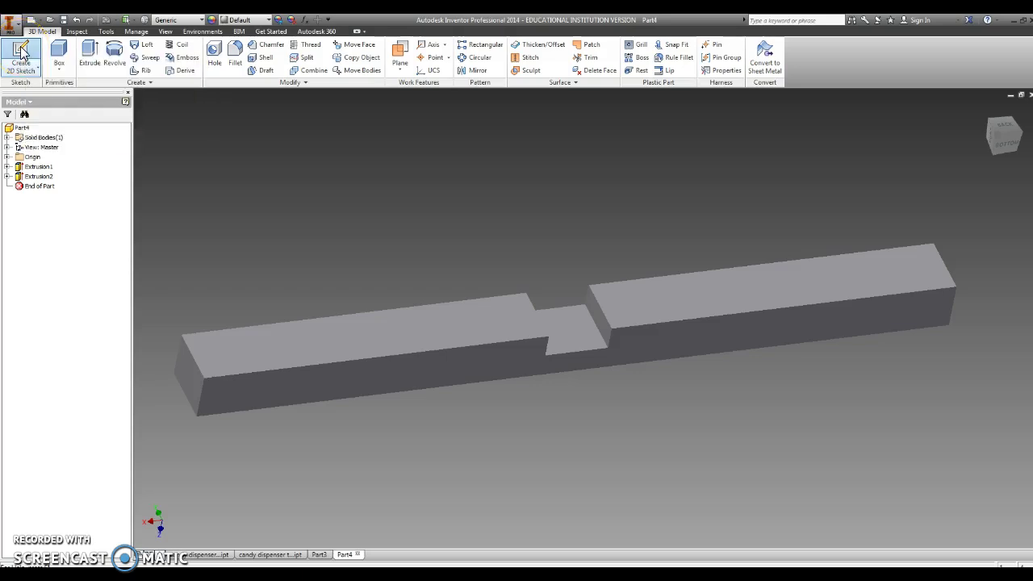
left_click(291, 344)
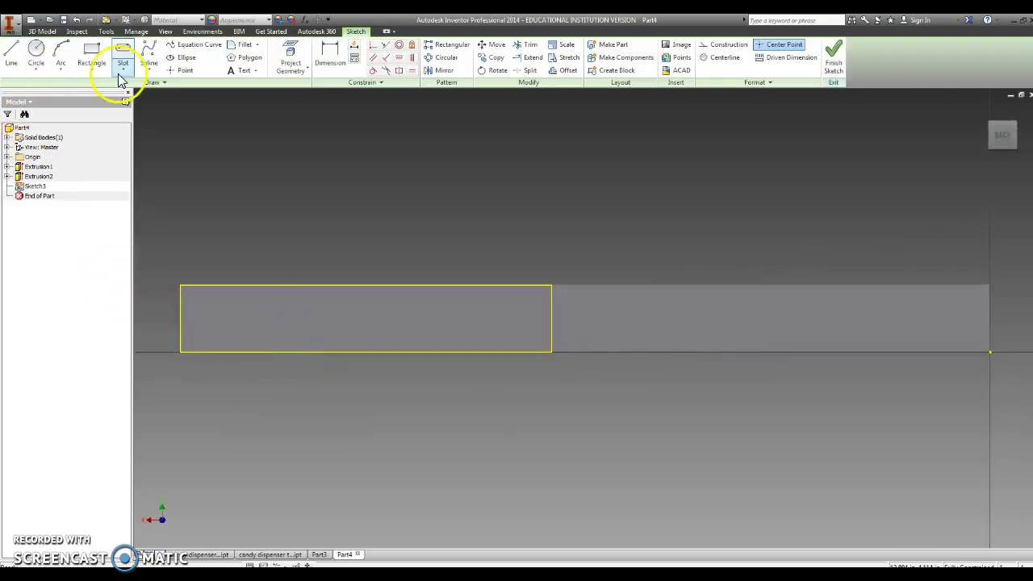
left_click(183, 70)
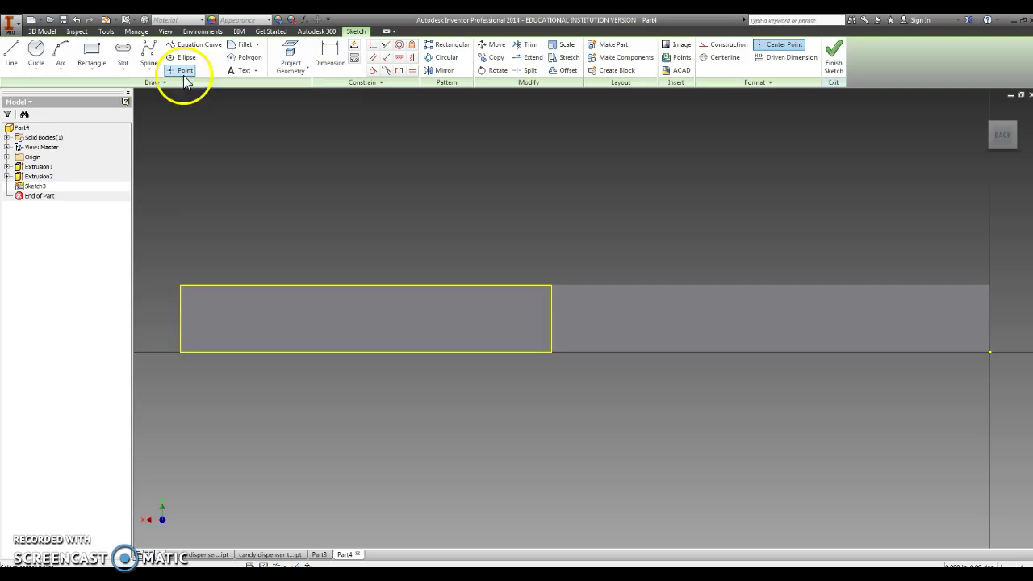
left_click(210, 318)
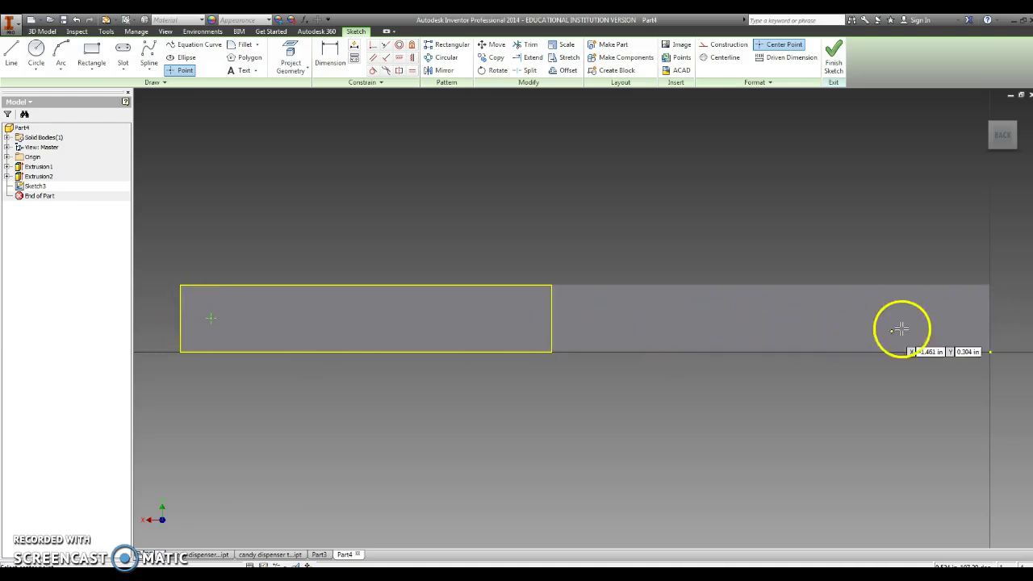
left_click(957, 316)
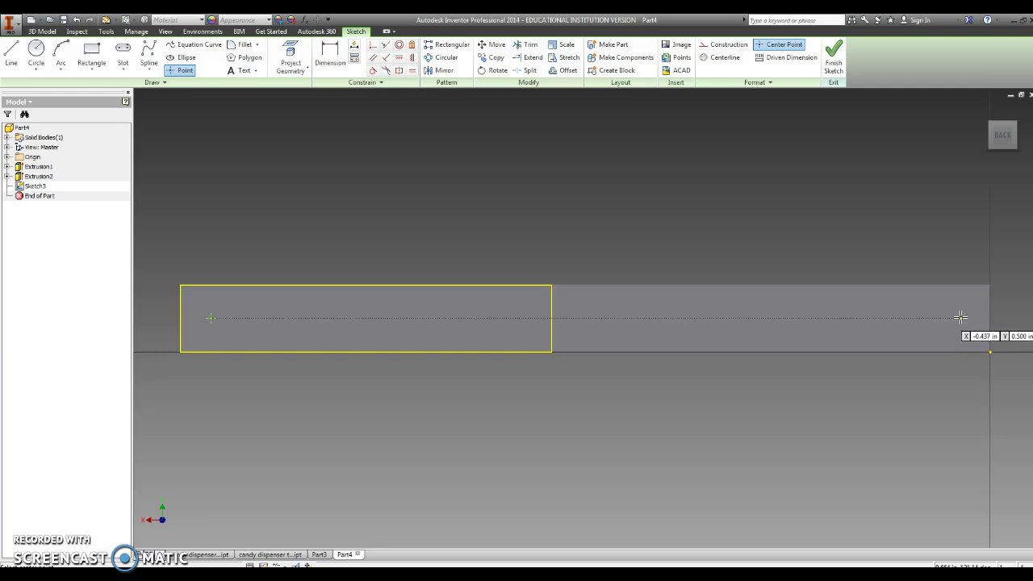
Dimension the points .5 in and 11.5 in from the bar's left end.
left_click(330, 52)
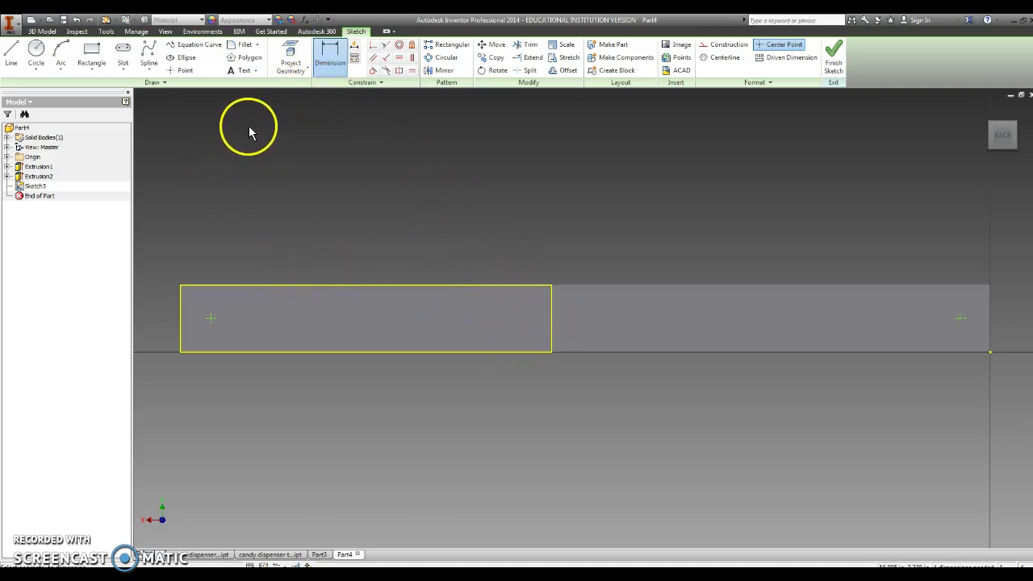
left_click(181, 320)
left_click(211, 318)
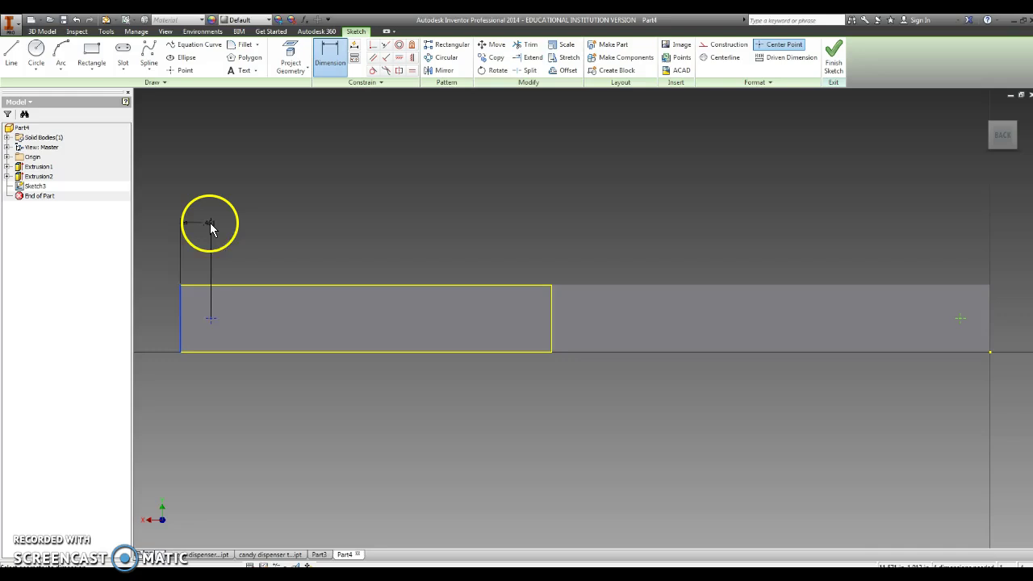
left_click(210, 222)
type(".5")
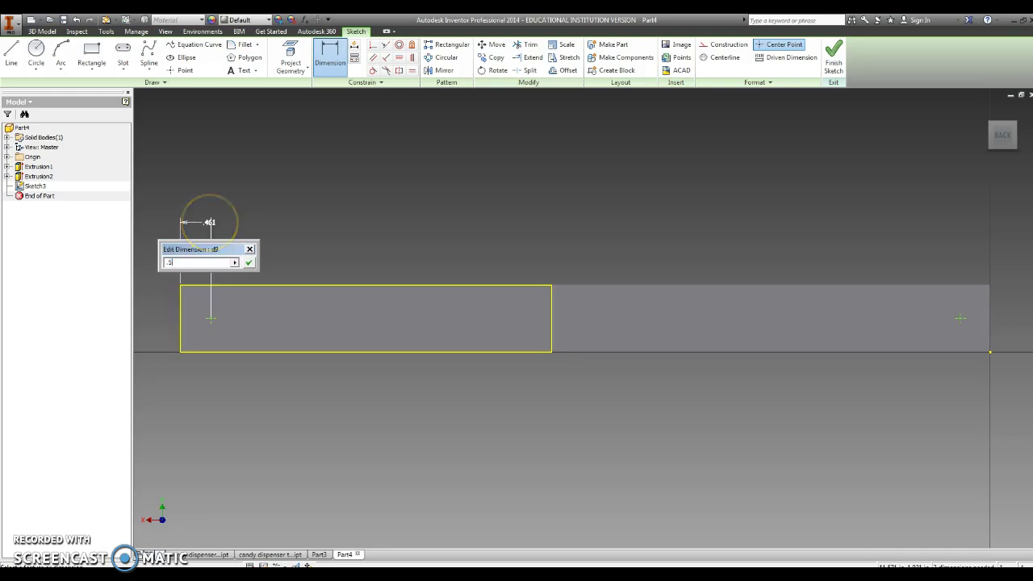
key("Return")
left_click_drag(576, 318, 955, 323)
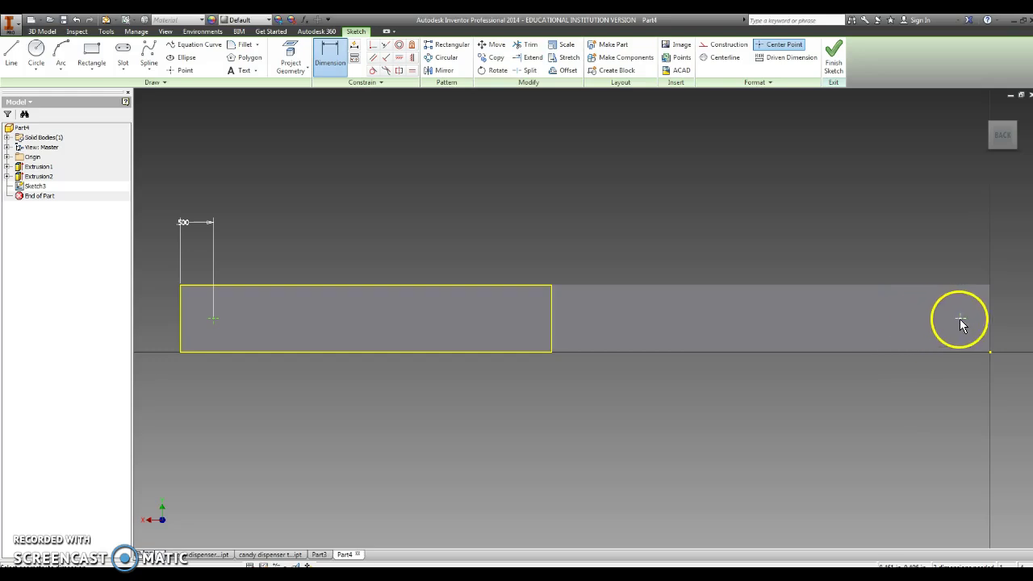
left_click(961, 319)
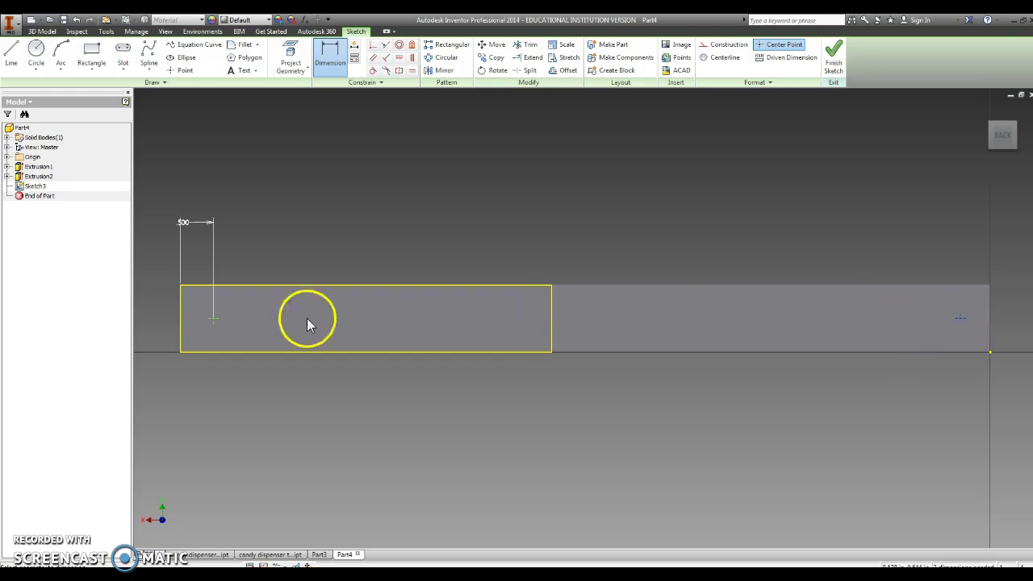
left_click(180, 333)
left_click(236, 178)
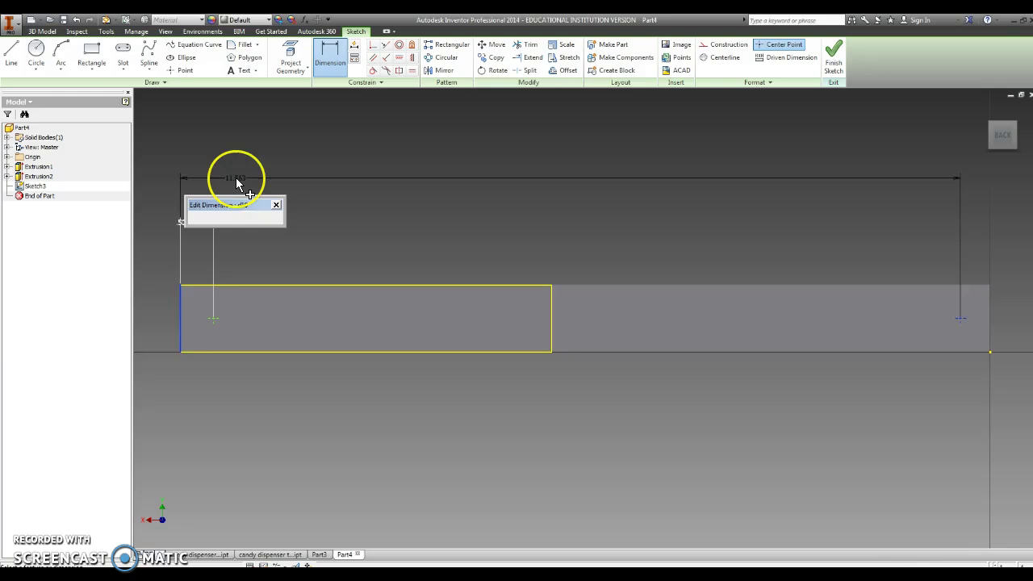
type("11")
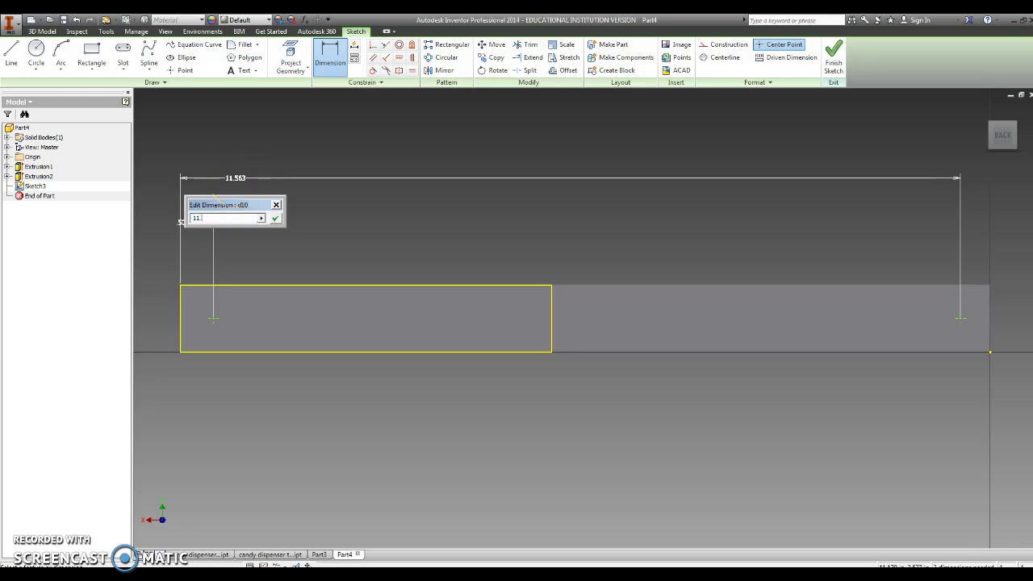
type(".5")
key("Return")
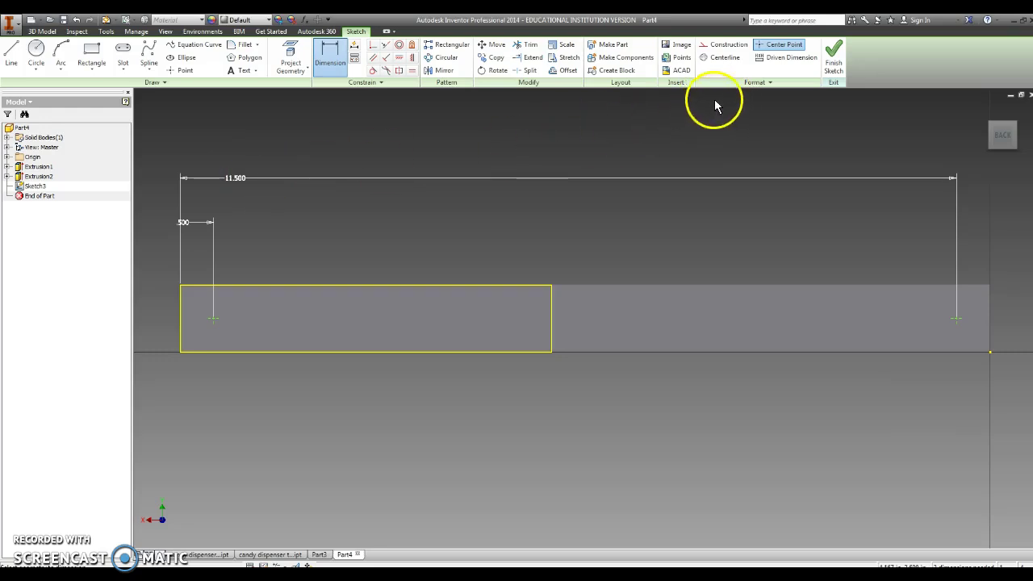
Finish the sketch and add 0.25-in Through All holes at both points.
left_click(834, 62)
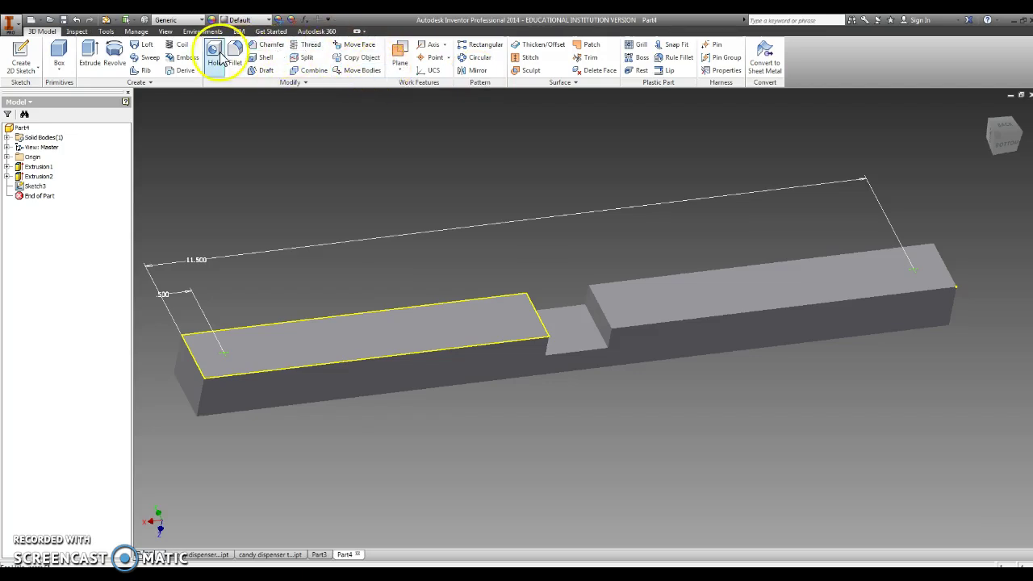
left_click(215, 57)
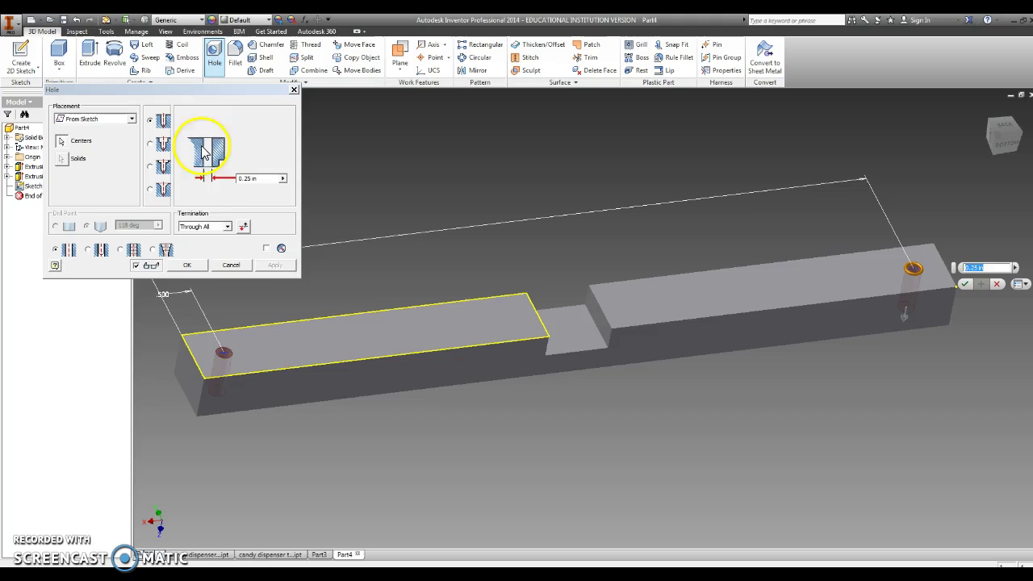
left_click(188, 265)
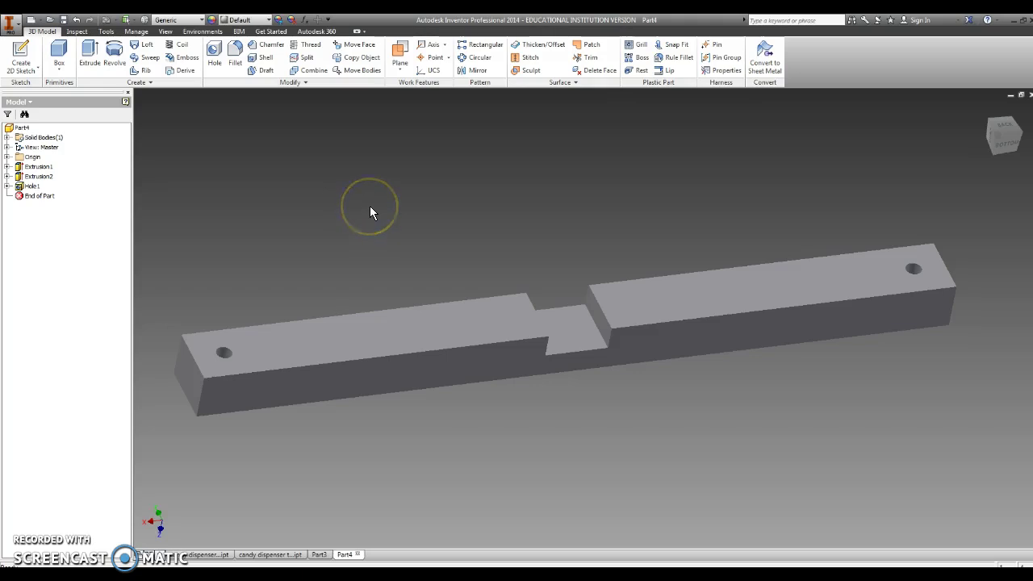
Set the bar's material to Wood (Walnut) from the Material list.
left_click(203, 24)
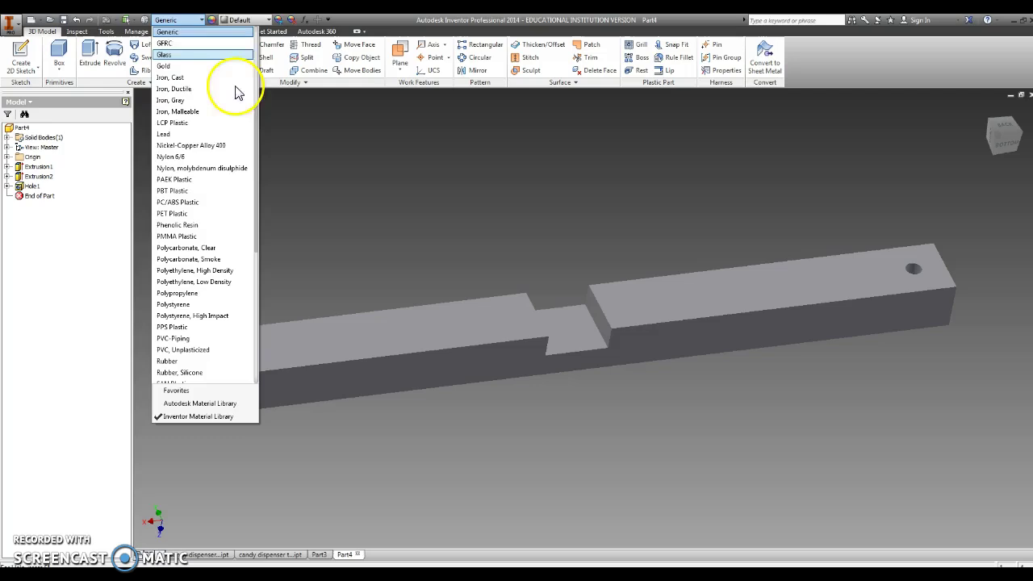
left_click_drag(261, 157, 251, 299)
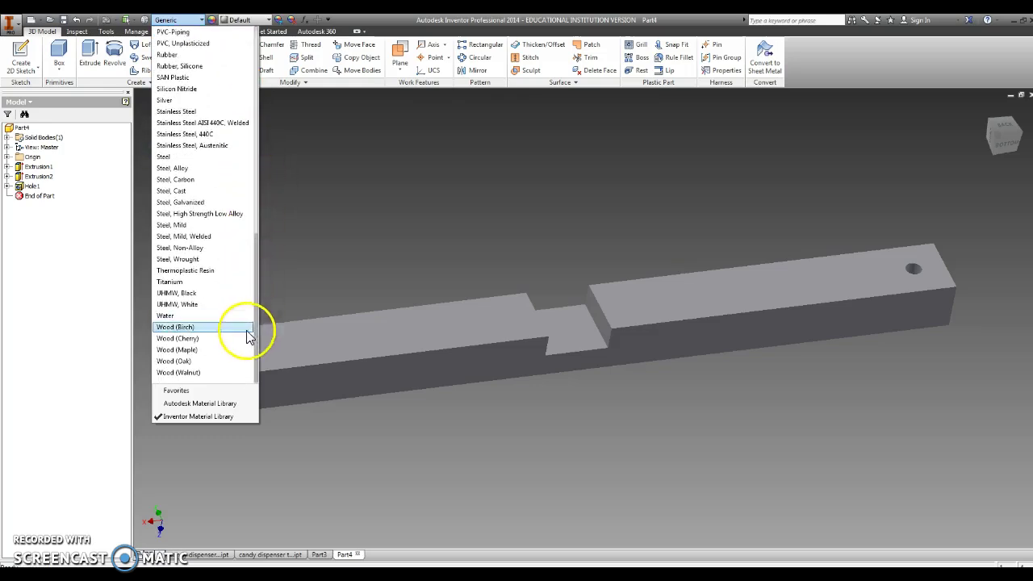
left_click(207, 373)
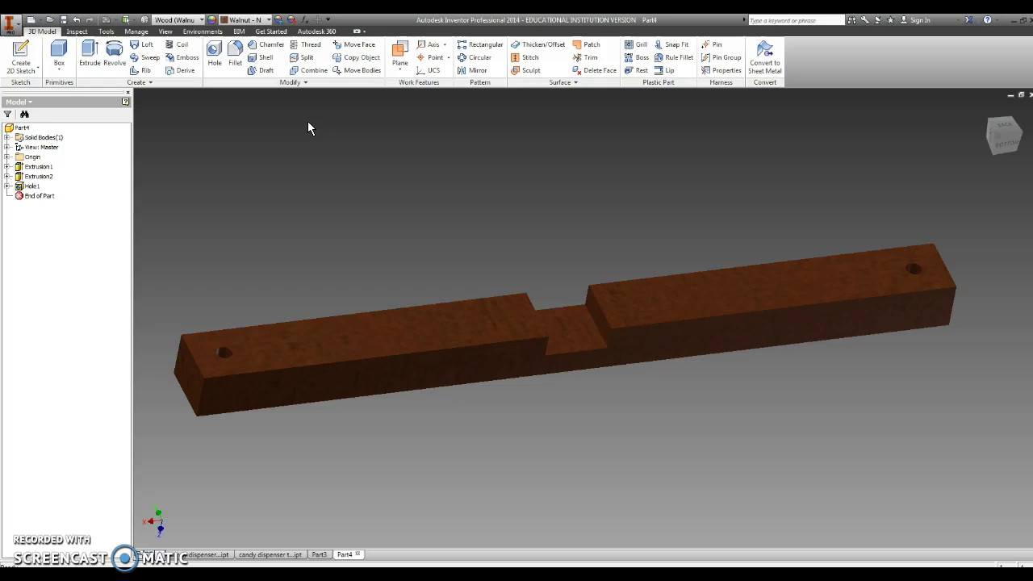
Save As 'candy dispenser slider', replacing the existing file.
left_click(9, 25)
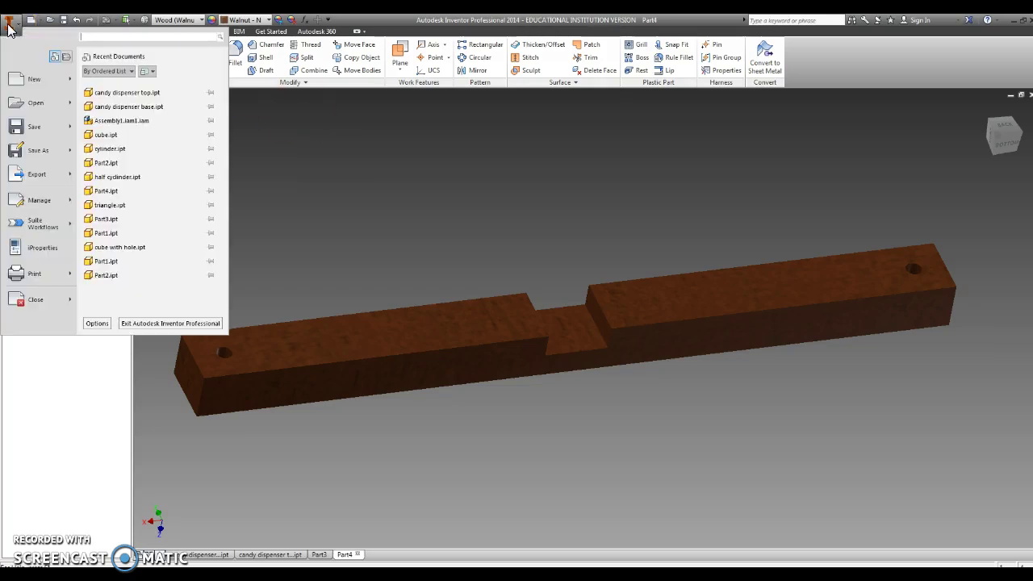
left_click(39, 152)
left_click(39, 152)
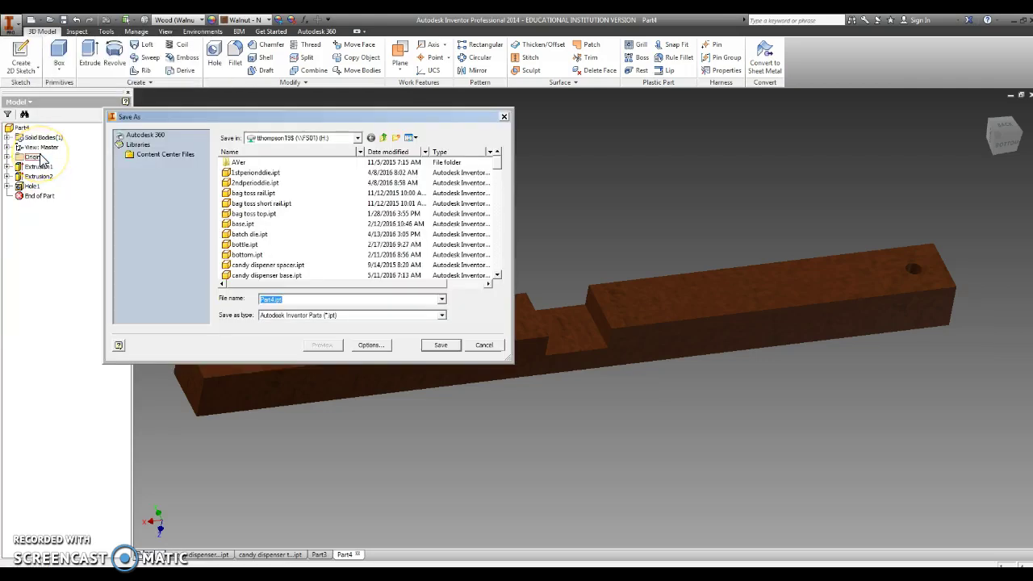
type("candy")
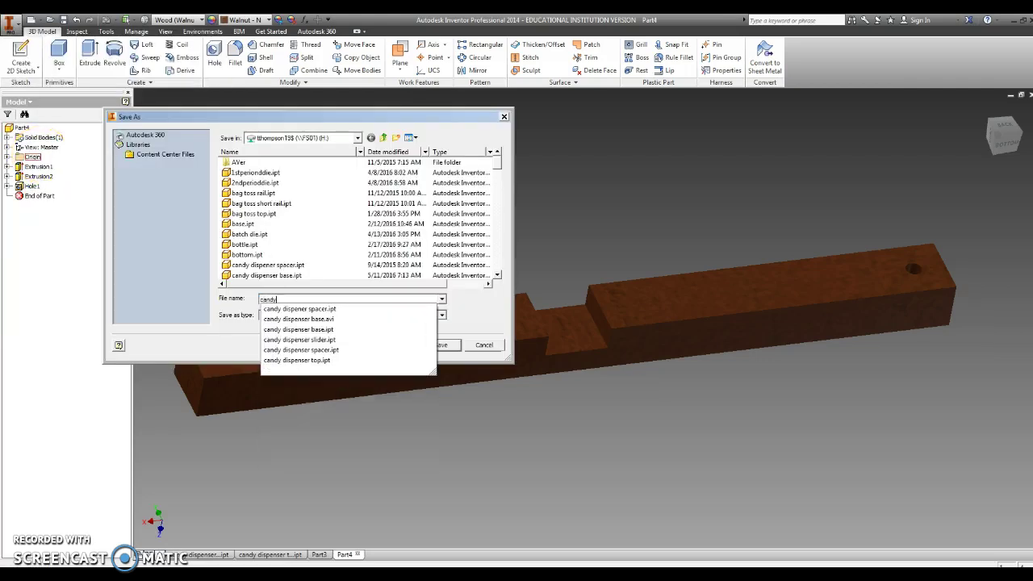
type(" dispen")
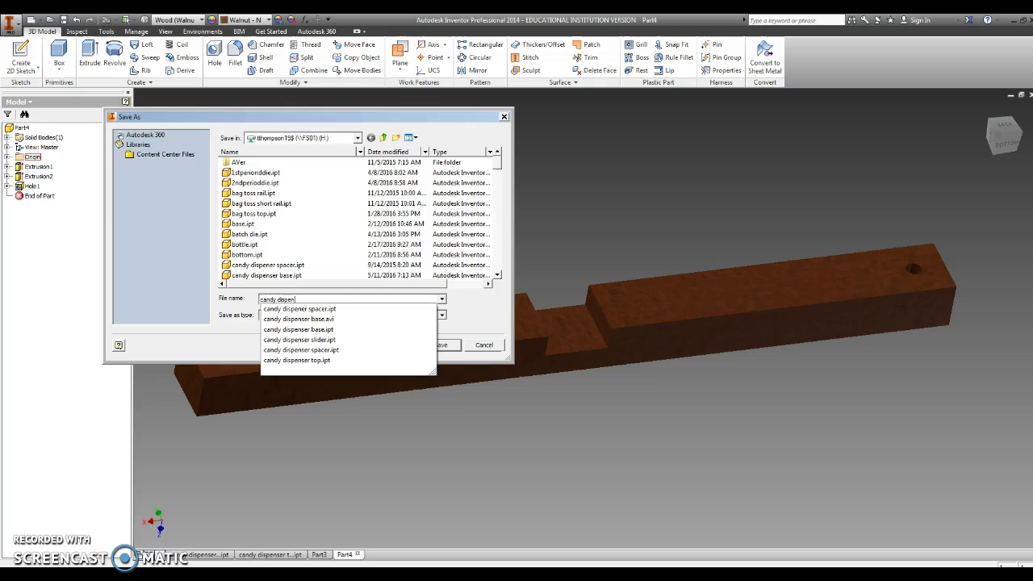
type("ser slider")
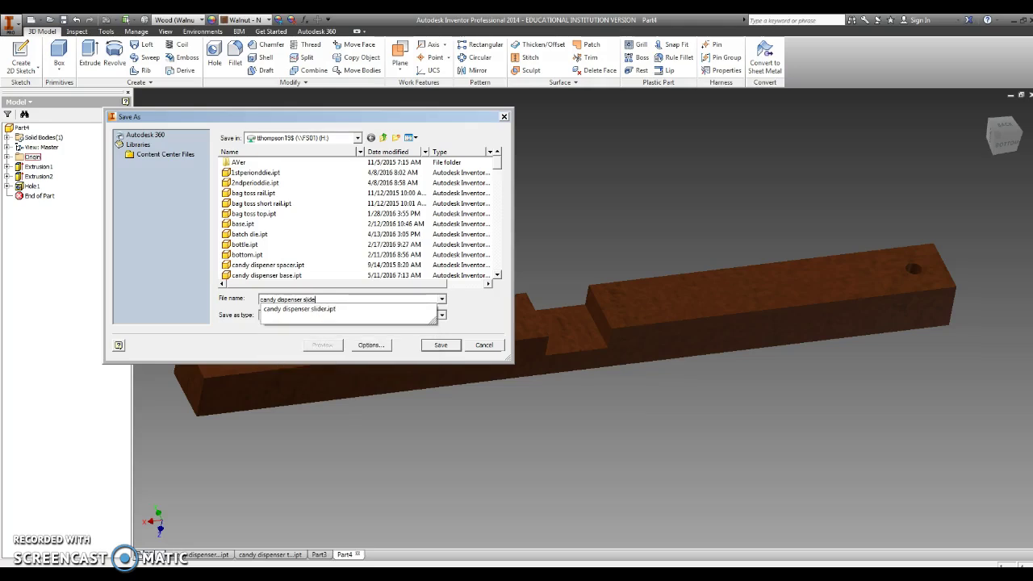
left_click(441, 345)
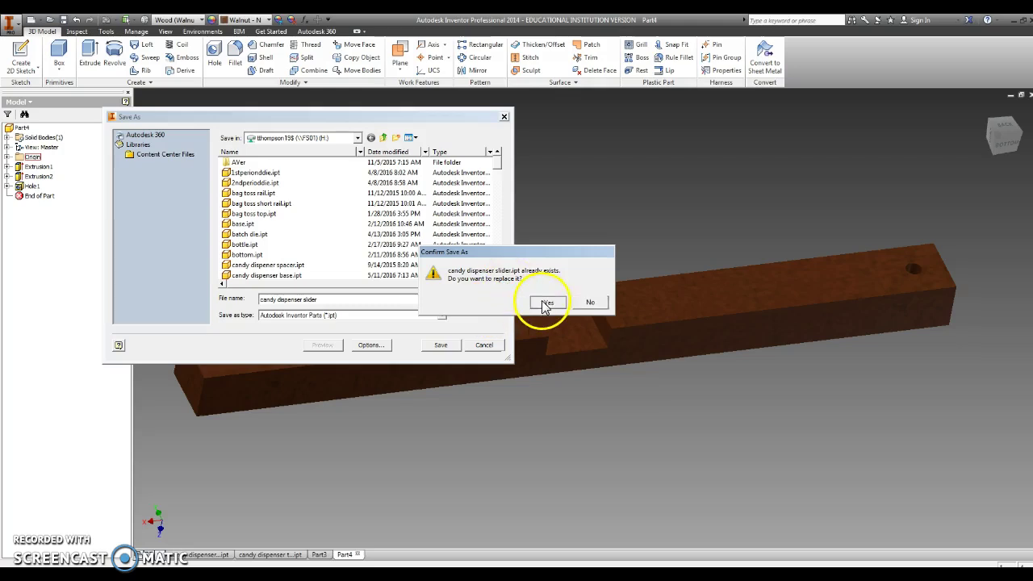
left_click(541, 301)
key("F6")
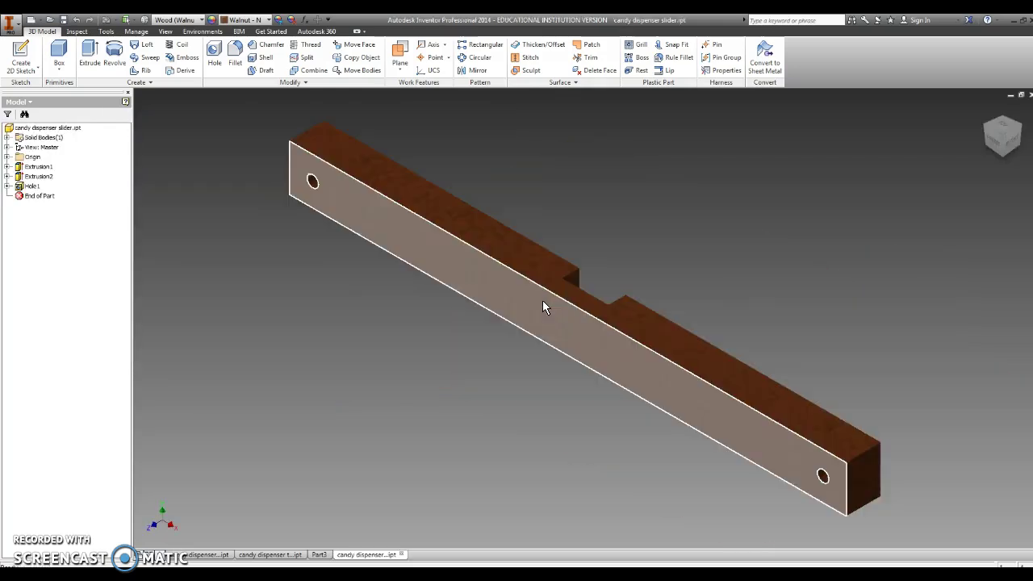
Create a new part from the Standard.ipt template.
left_click(29, 25)
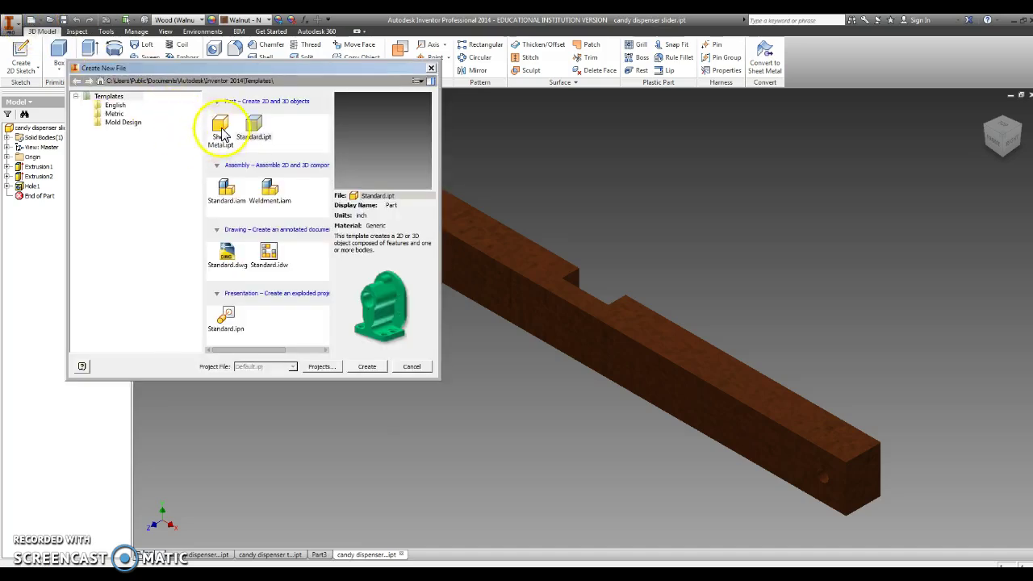
left_click(255, 128)
left_click(367, 369)
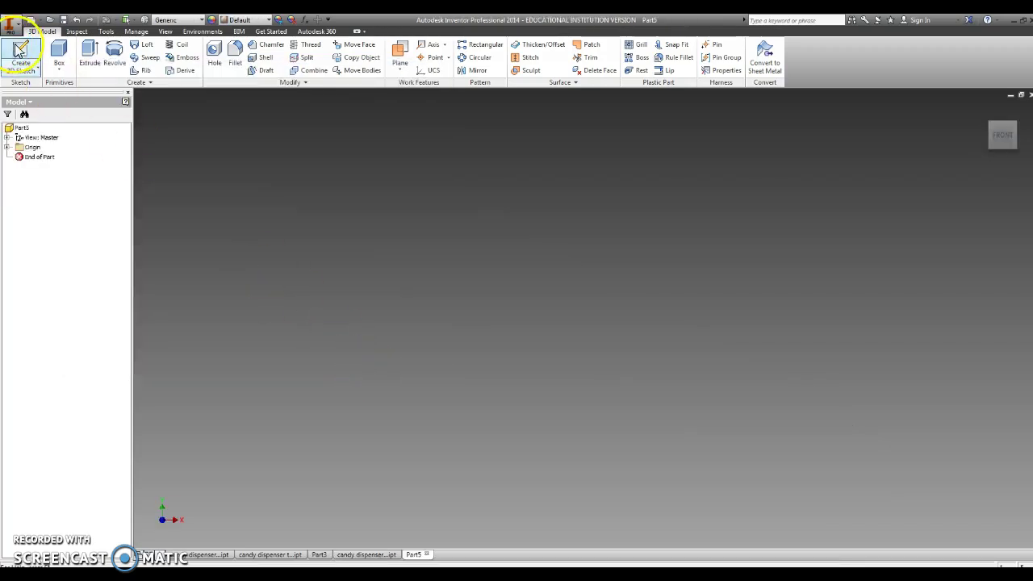
Sketch a .25-in center-point circle at the origin of the front plane.
left_click(20, 51)
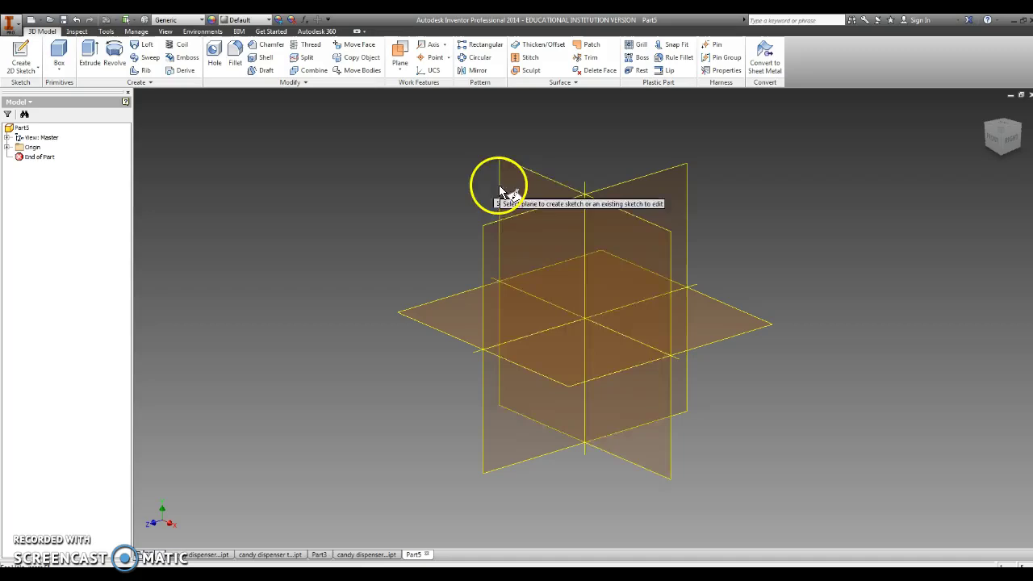
left_click(520, 196)
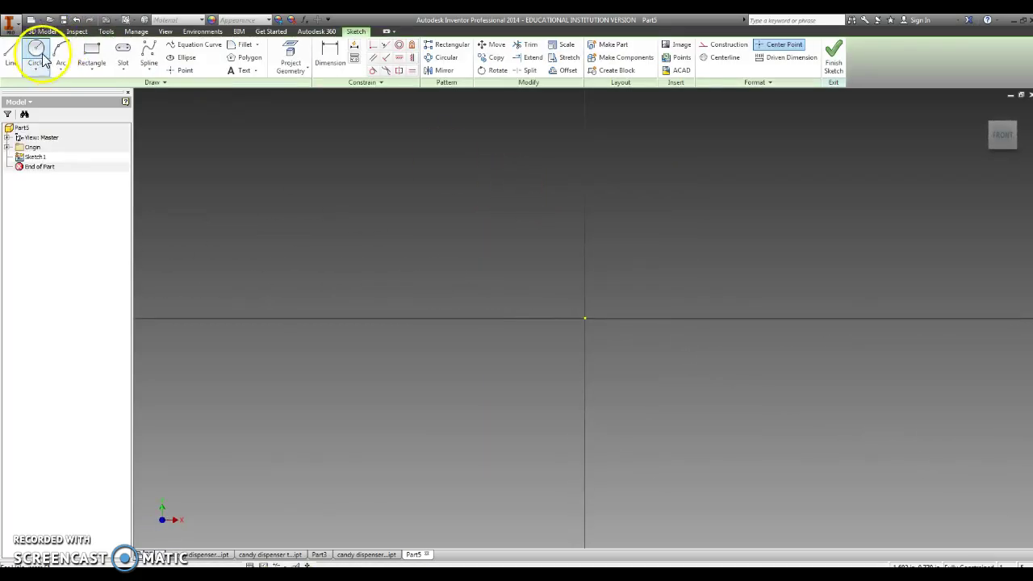
left_click(37, 52)
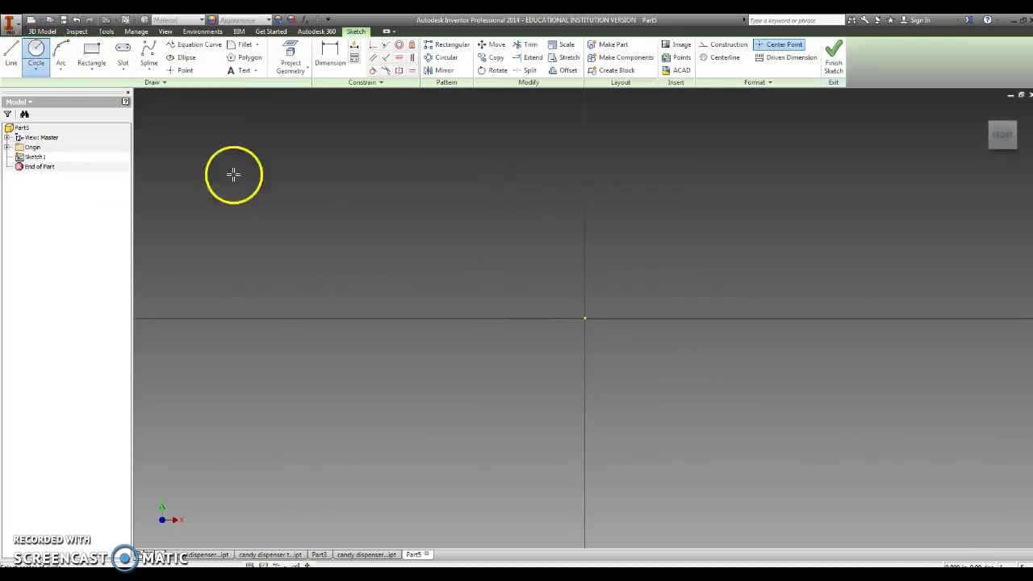
left_click(584, 318)
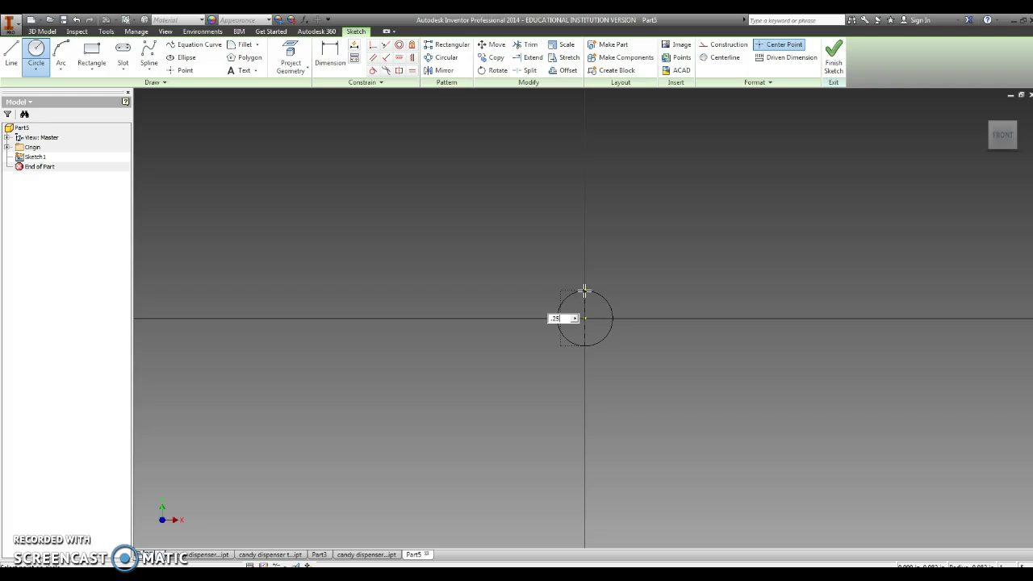
type(".25")
key("Return")
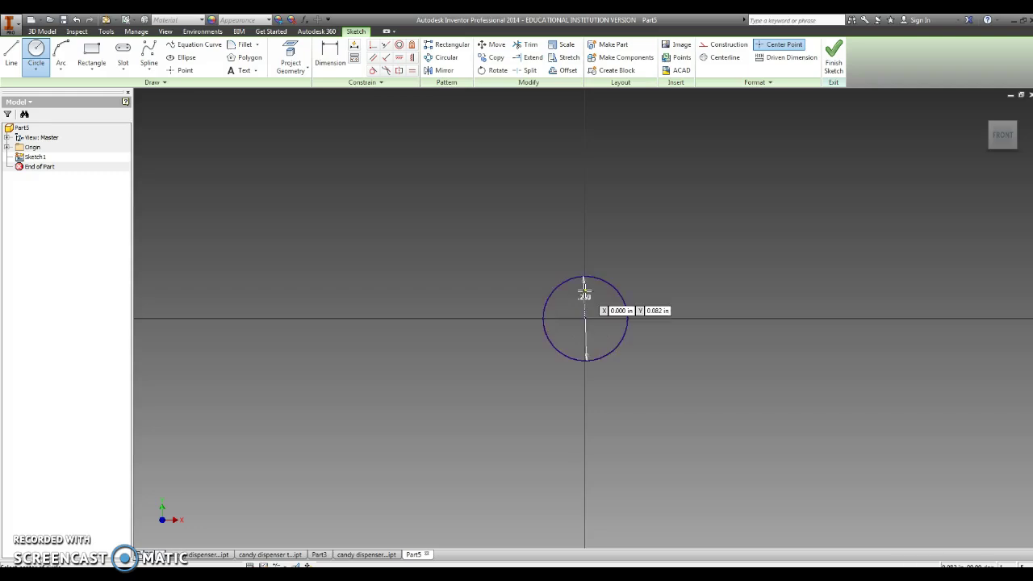
Finish the sketch and extrude the circle 1.5 in into a cylinder.
left_click(833, 58)
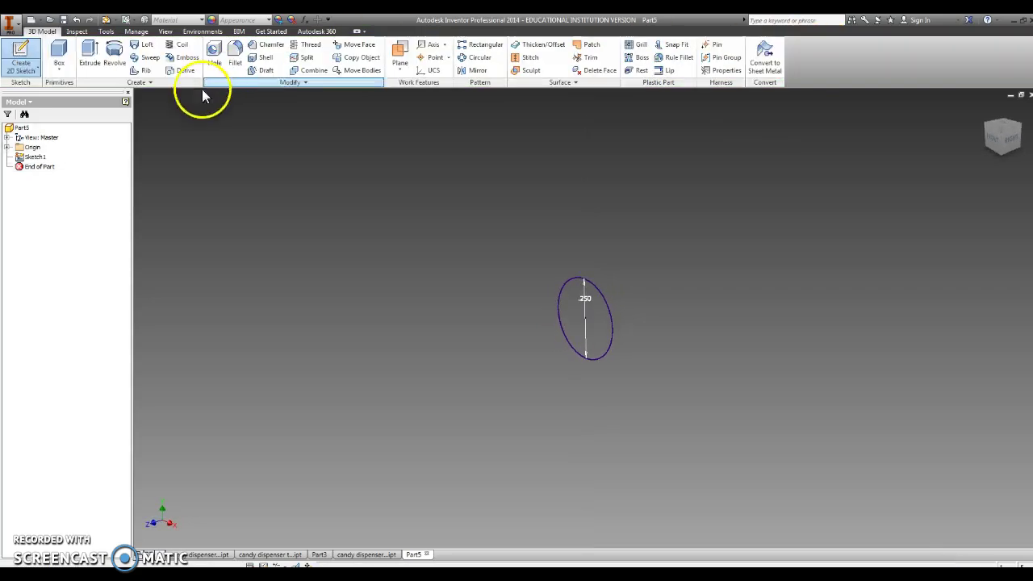
left_click(92, 58)
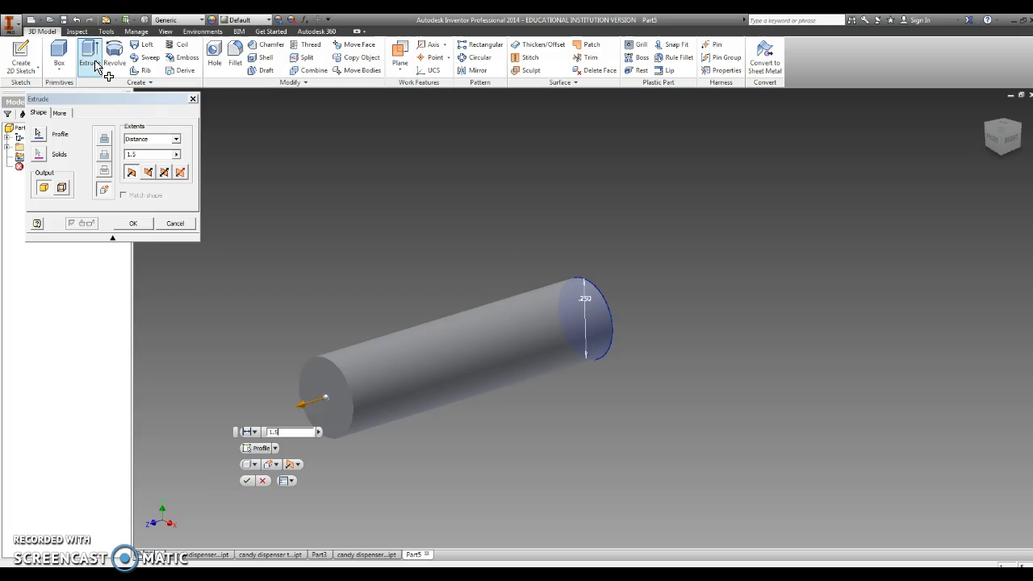
left_click(247, 482)
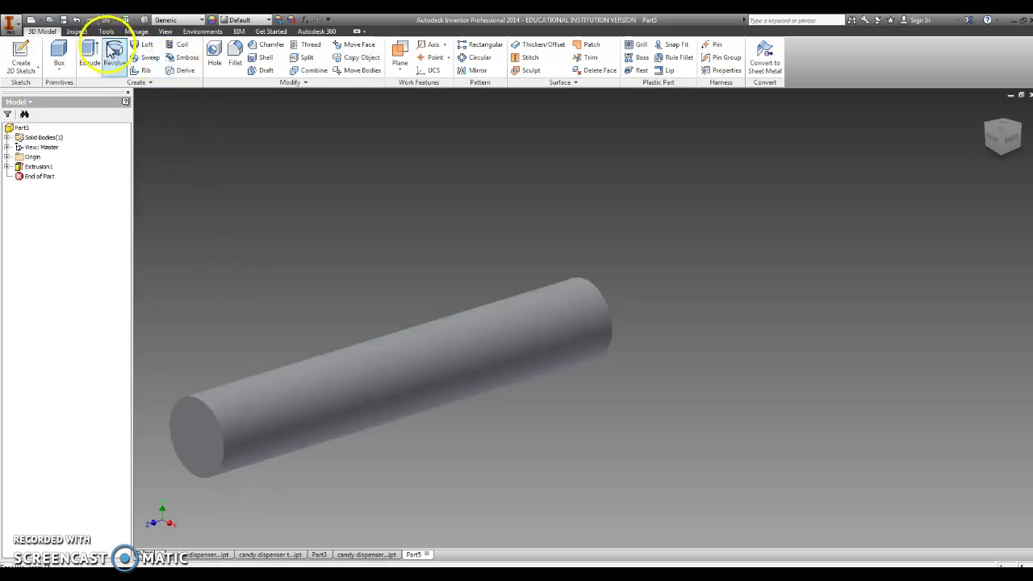
Set the cylinder's material to Wood (Walnut) from the Material list.
left_click(190, 21)
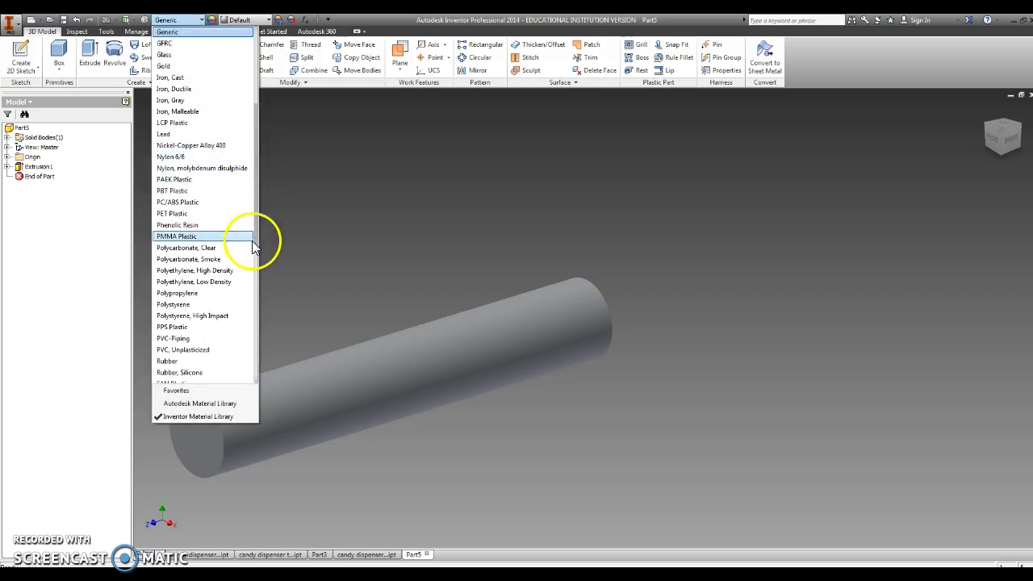
left_click(259, 244)
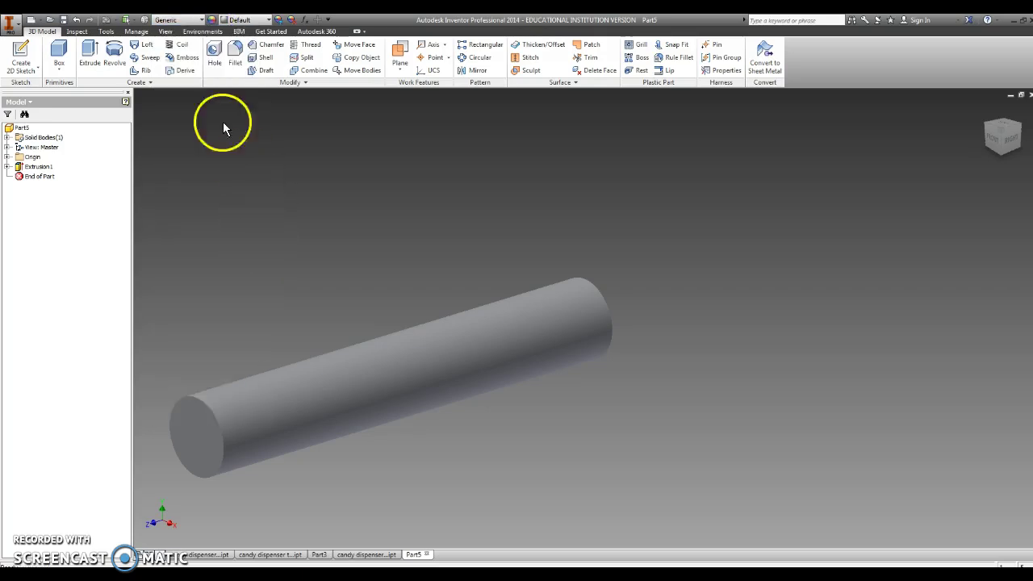
left_click(189, 21)
left_click_drag(257, 190, 261, 325)
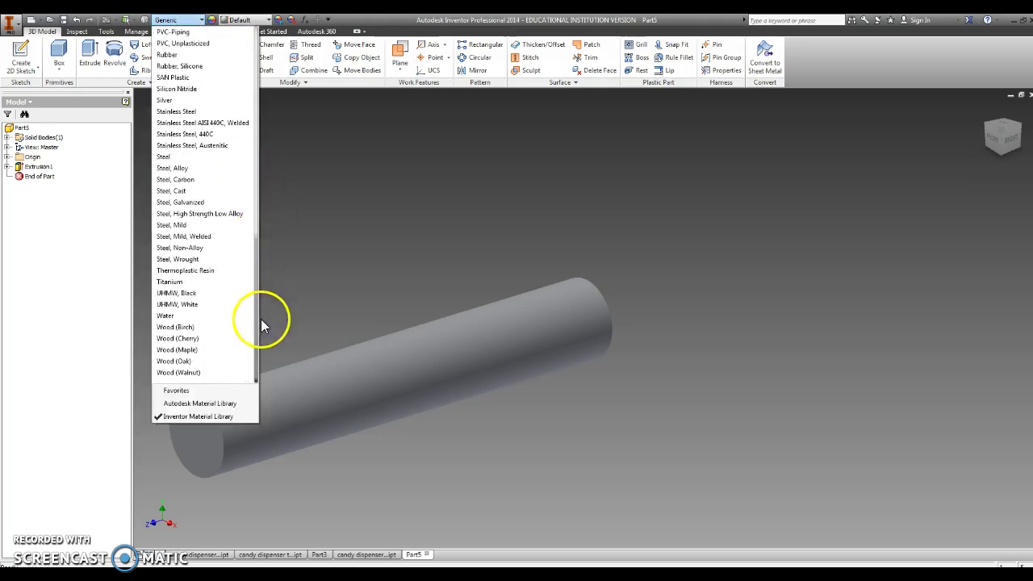
left_click(207, 373)
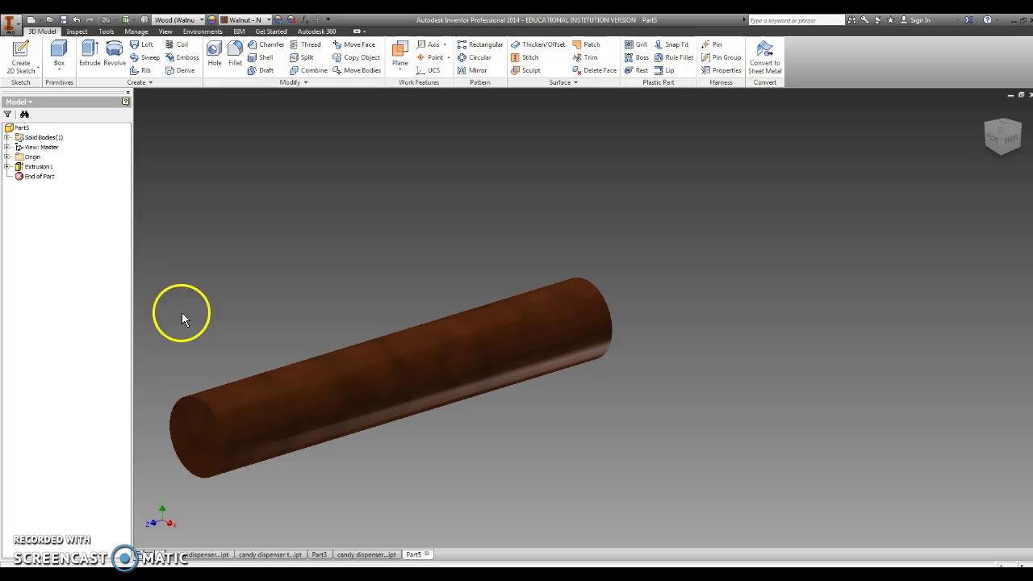
left_click(8, 27)
Save the peg as 'slider pegs' and fit it in the view.
mouse_move(46, 161)
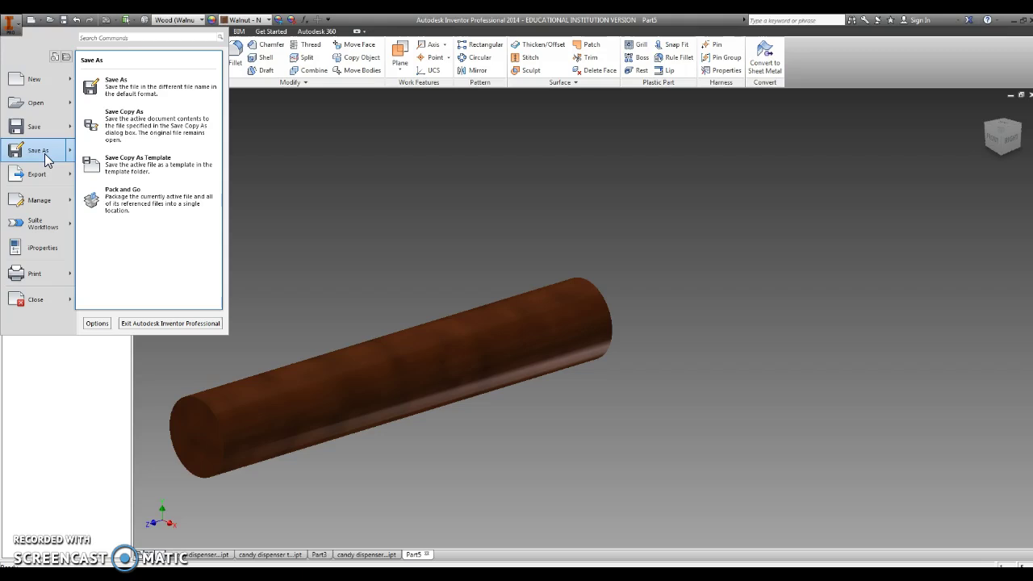
left_click(45, 154)
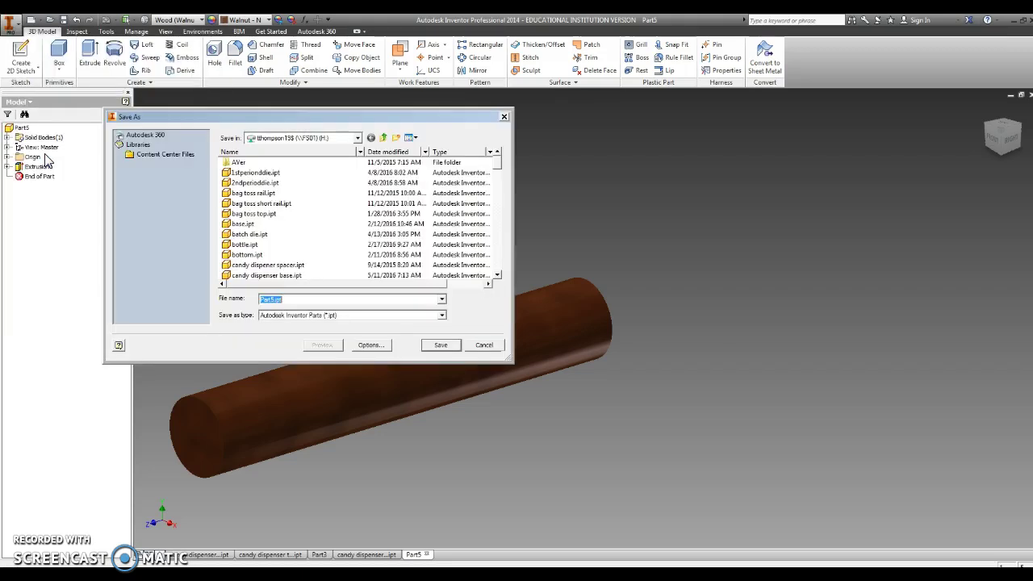
type("slid")
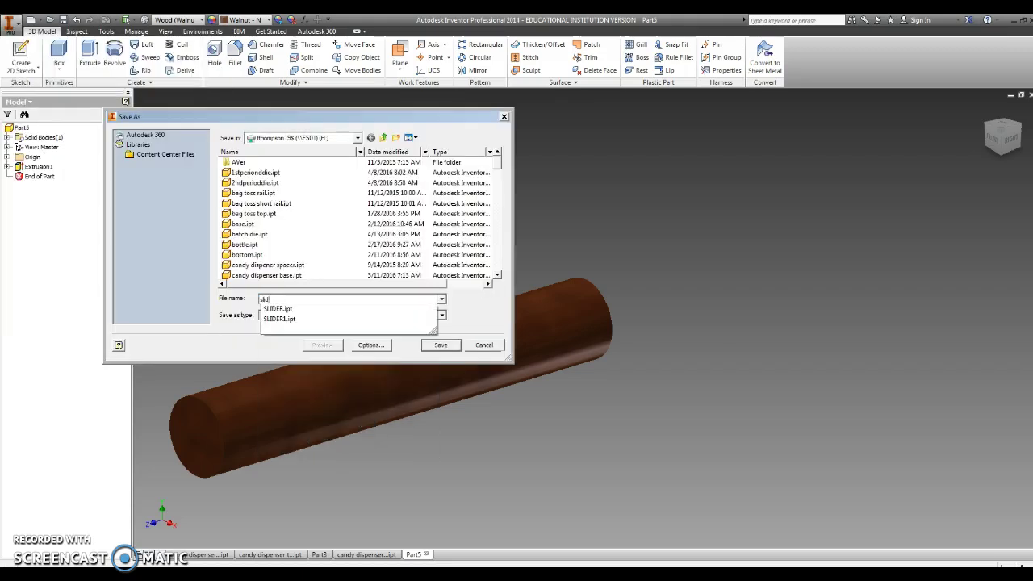
type("er pe")
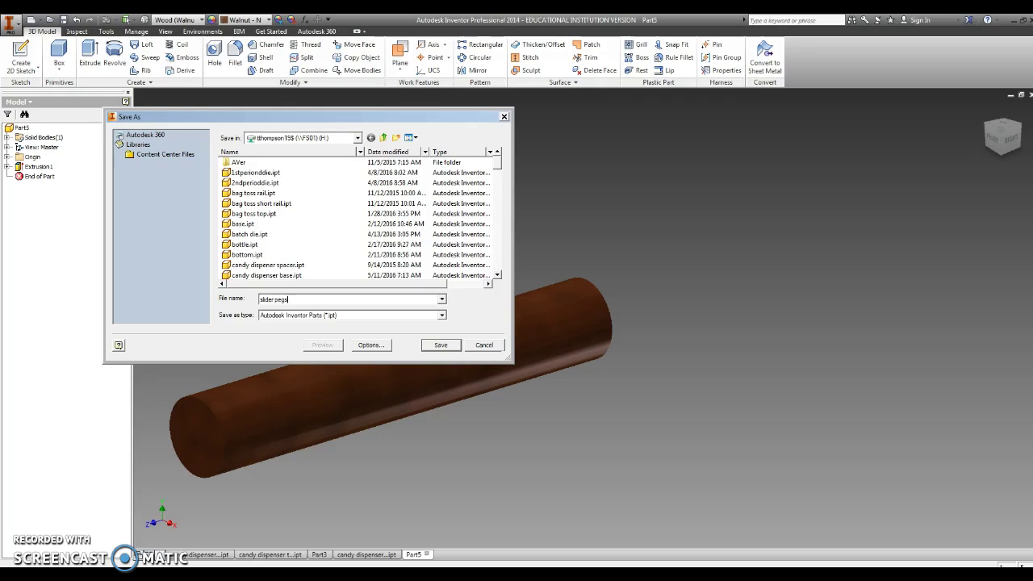
type("gs")
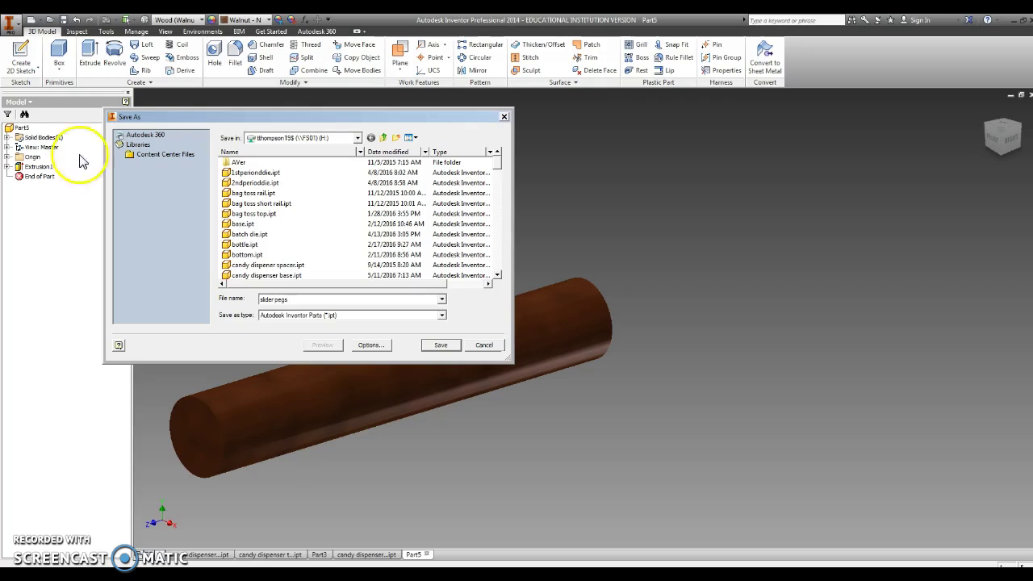
left_click(442, 346)
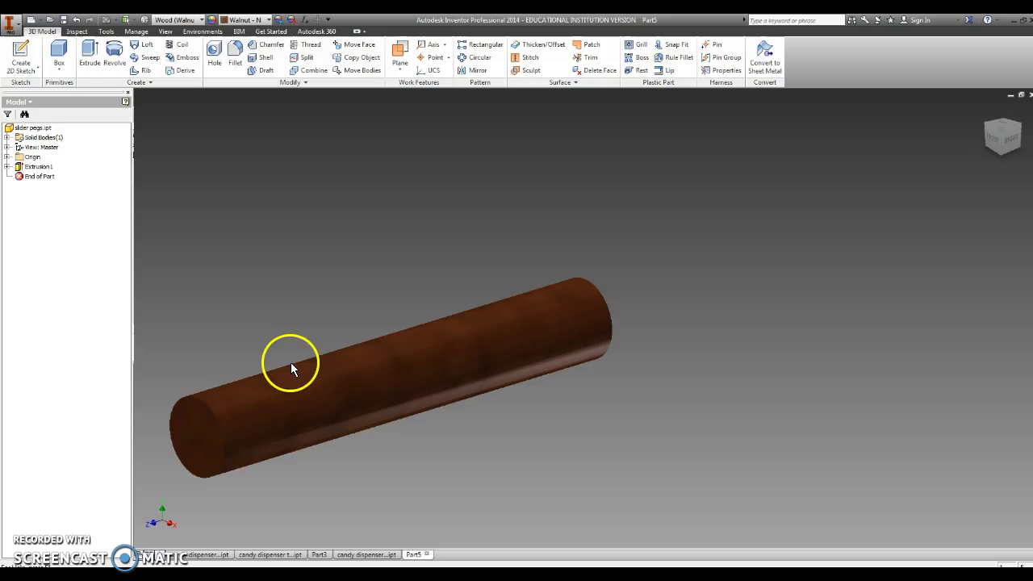
key("Home")
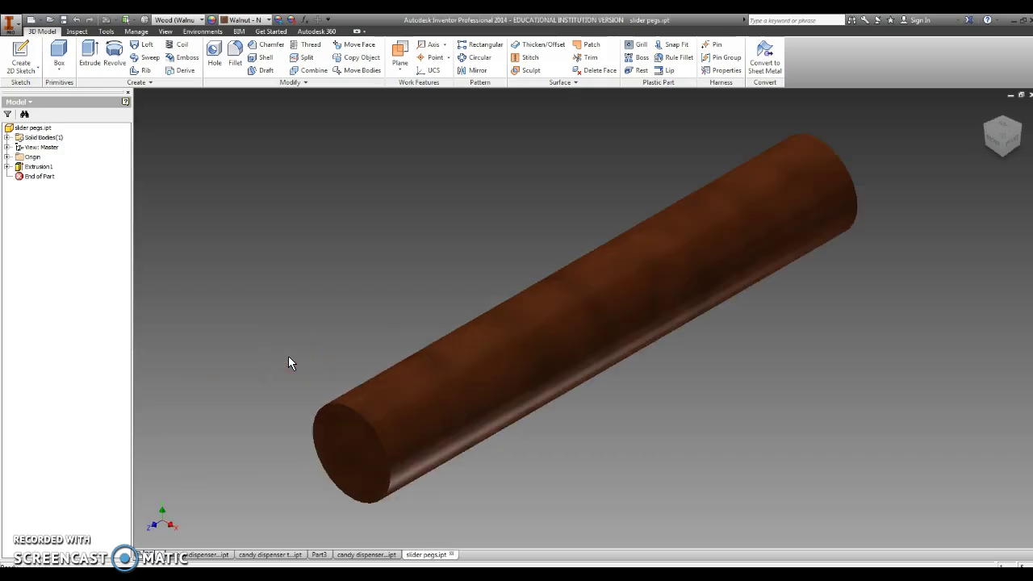